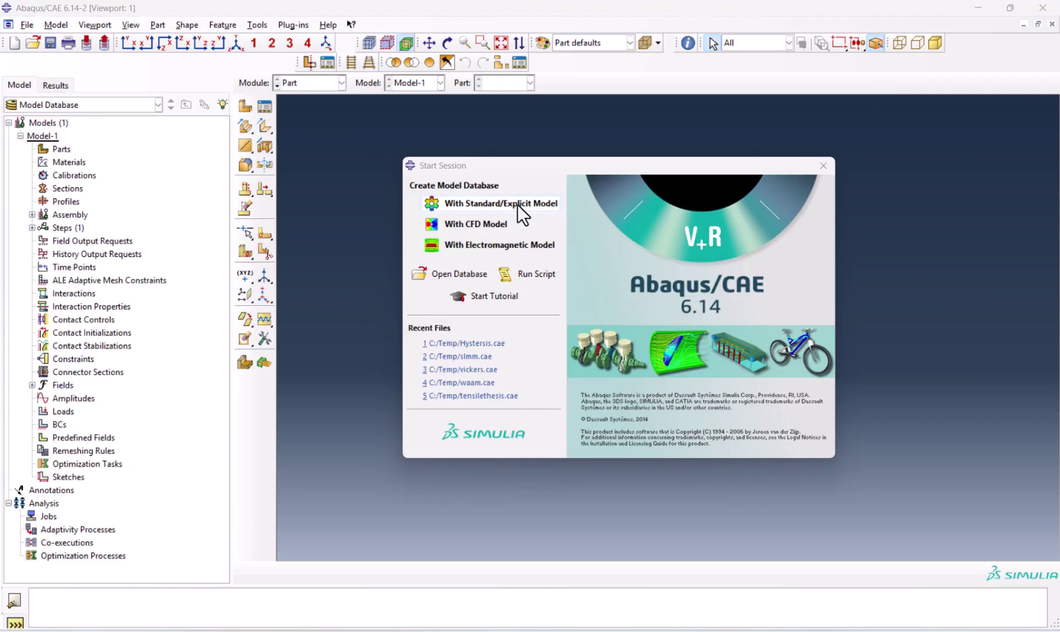
Step: Create a new model database using the Standard/Explicit model option
click(516, 205)
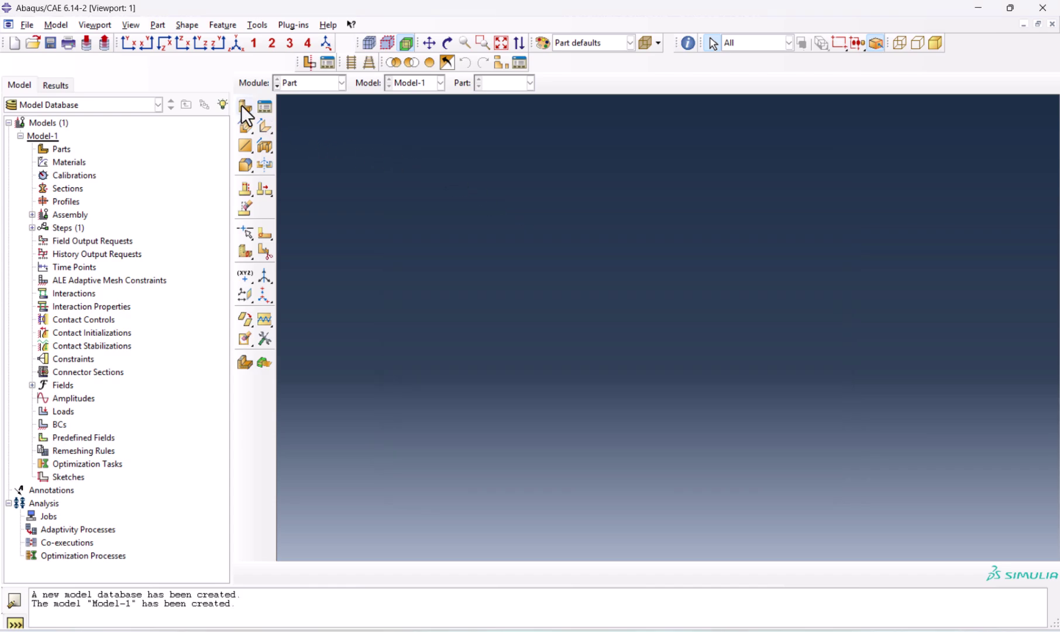
Step: Define Part-1 as a 2D planar deformable shell with approximate size 0.4
click(241, 105)
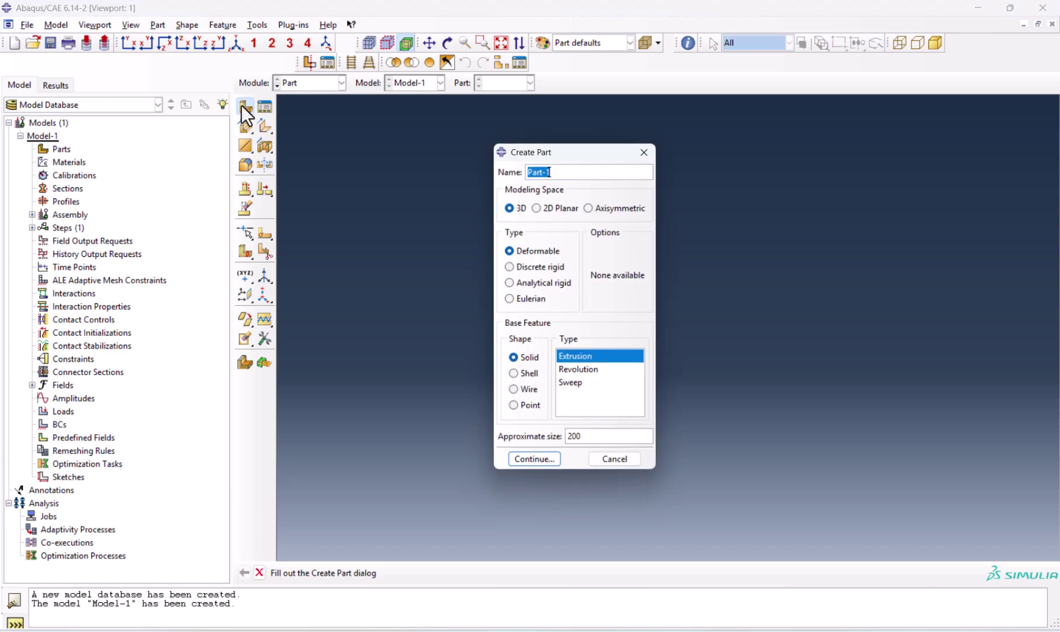
click(554, 209)
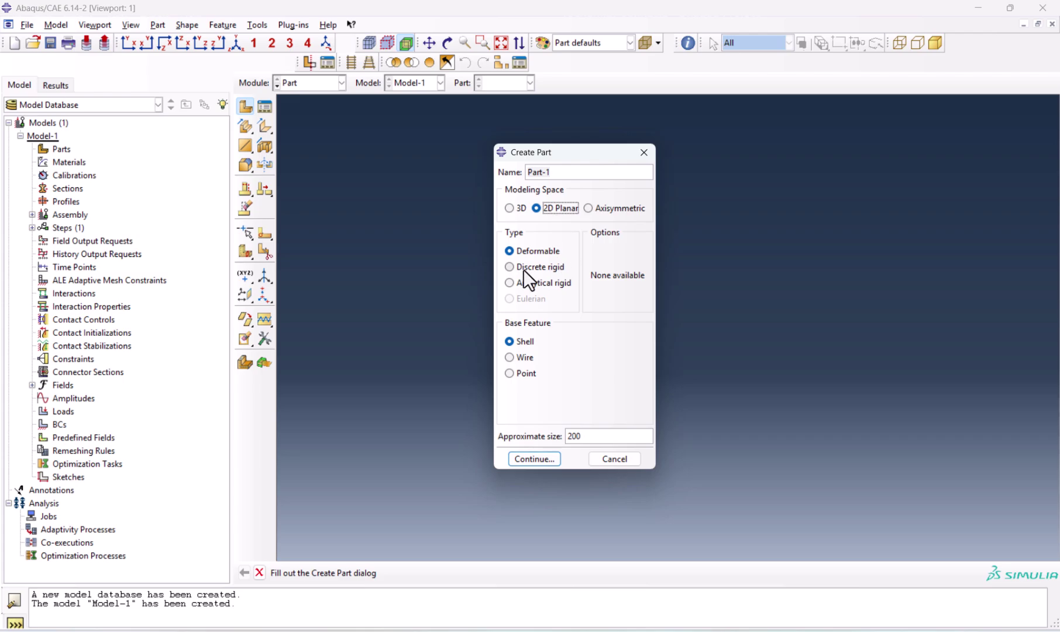
double_click(589, 433)
text(0.4)
click(544, 458)
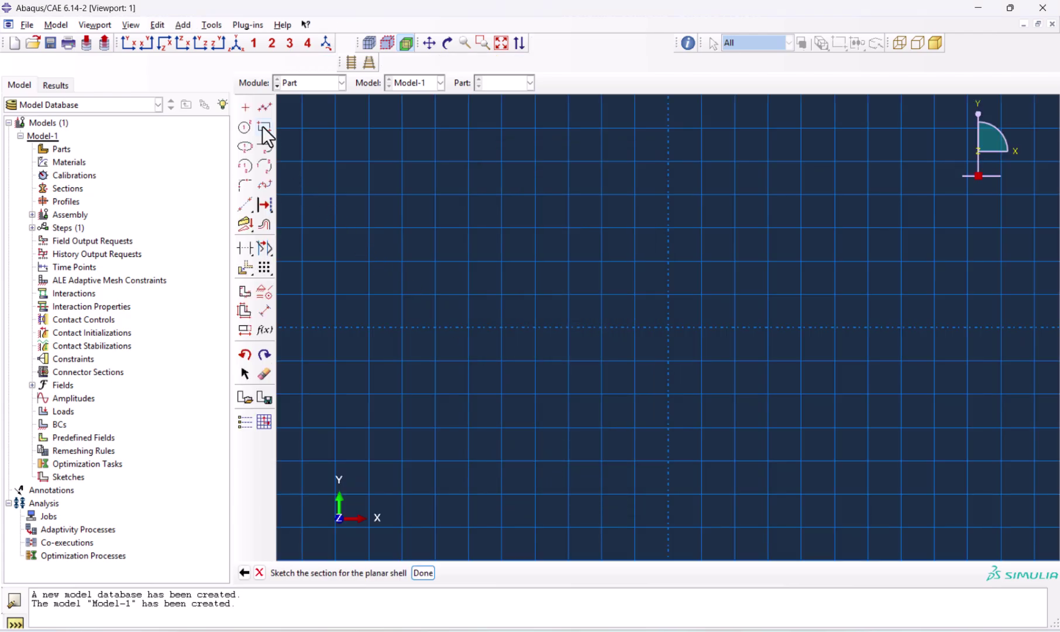
Step: Draw a rectangle and dimension its height to 0.03
click(264, 126)
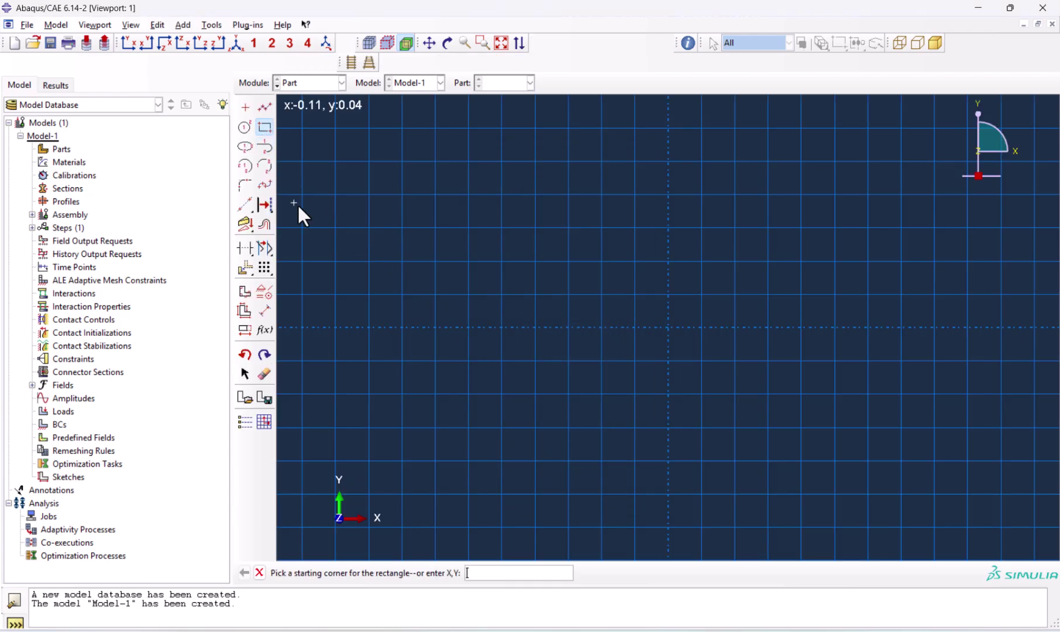
click(435, 262)
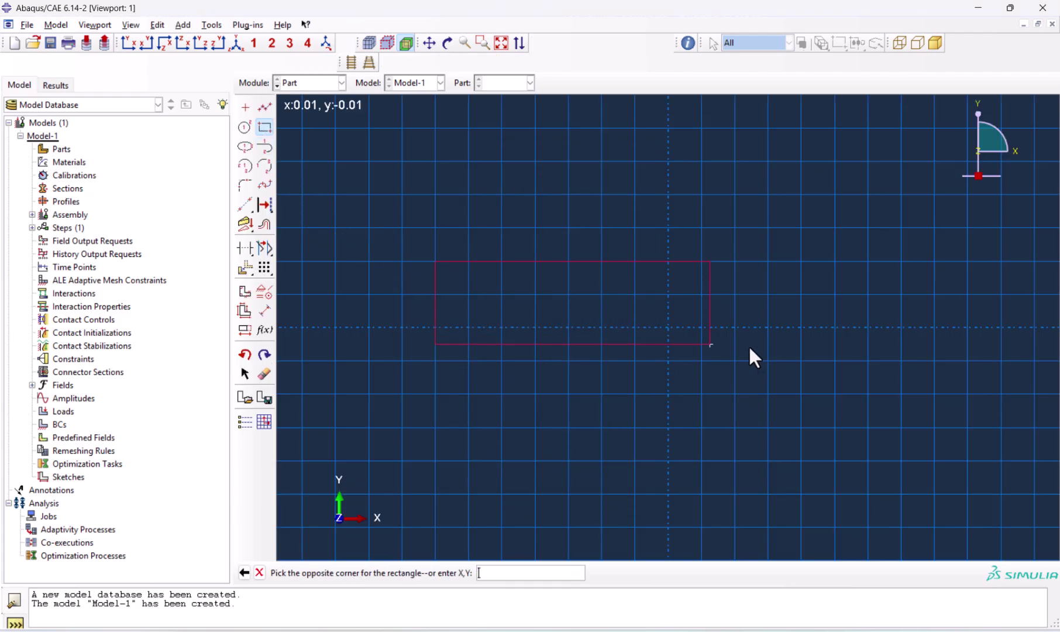
click(834, 359)
click(265, 309)
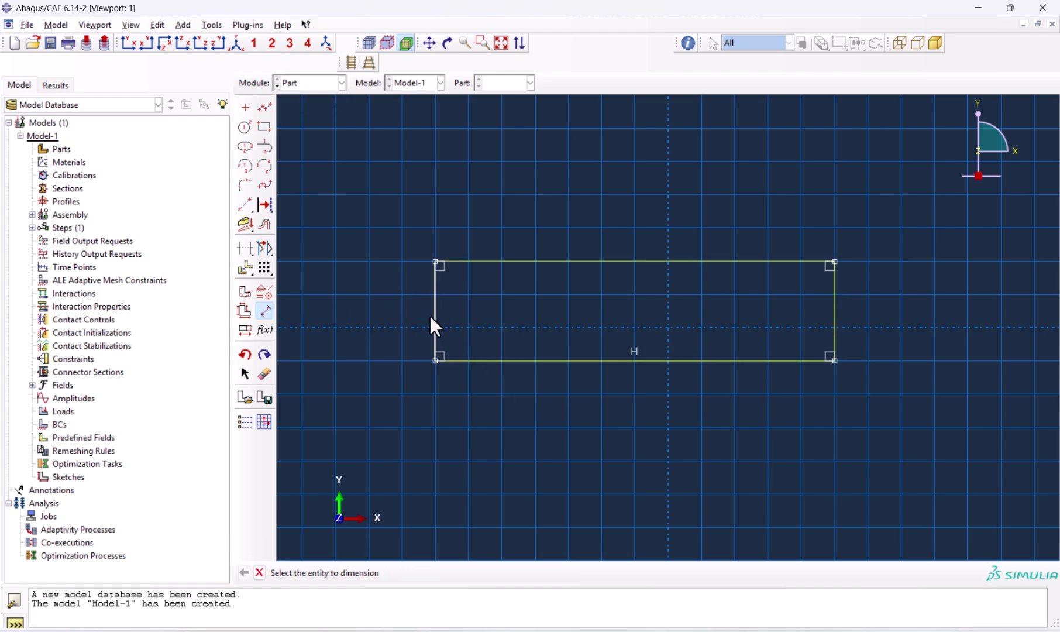
click(436, 316)
click(392, 313)
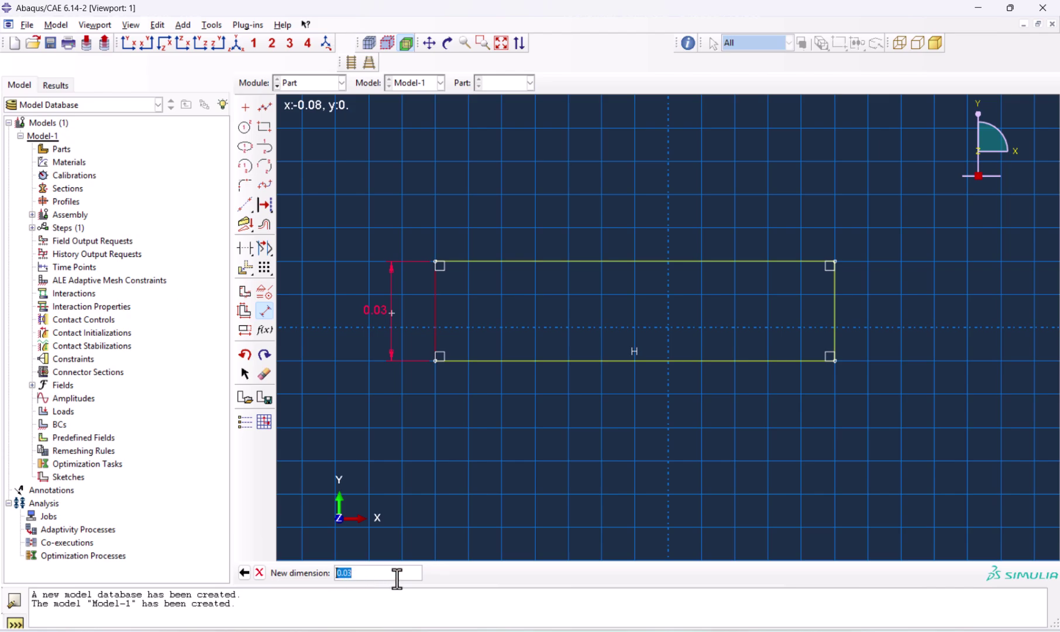
key(Return)
Step: Dimension the rectangle's width to 0.2 and finish the sketch as a shell part
click(620, 261)
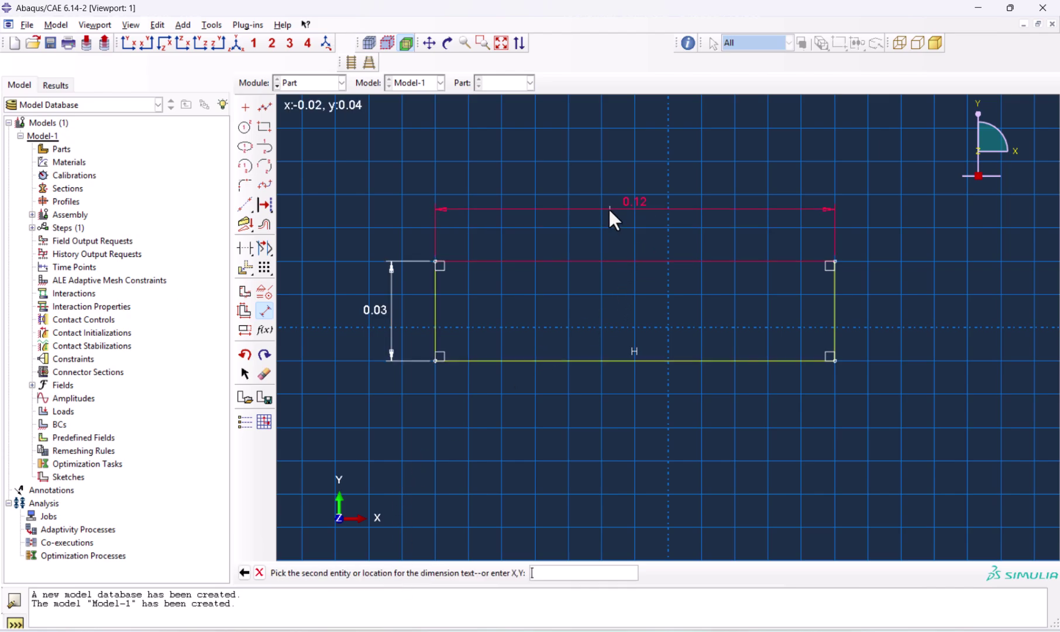
click(608, 209)
text(0.2)
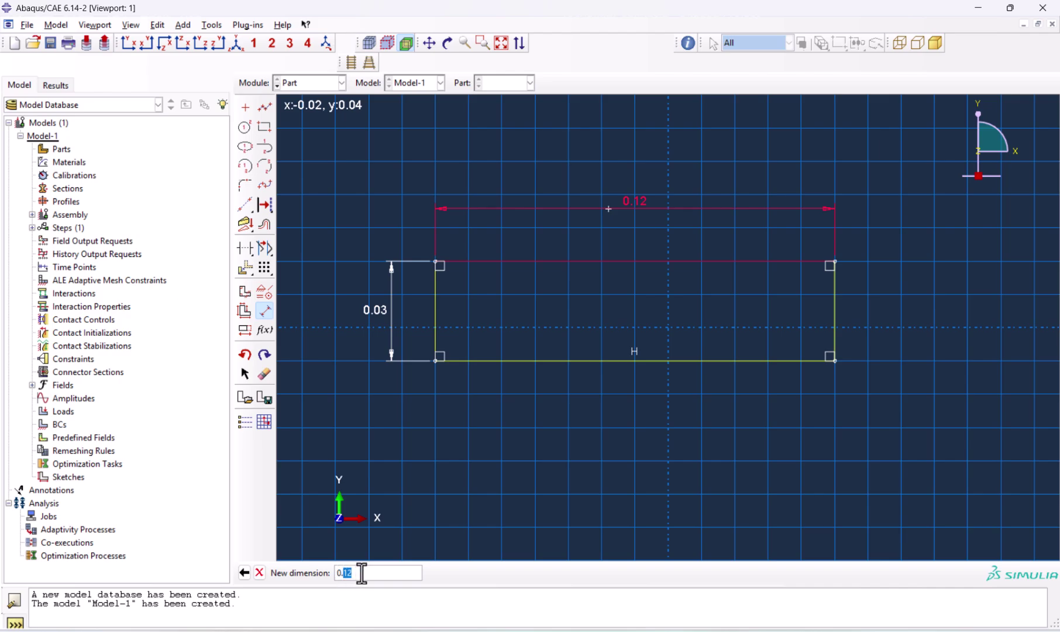
key(Return)
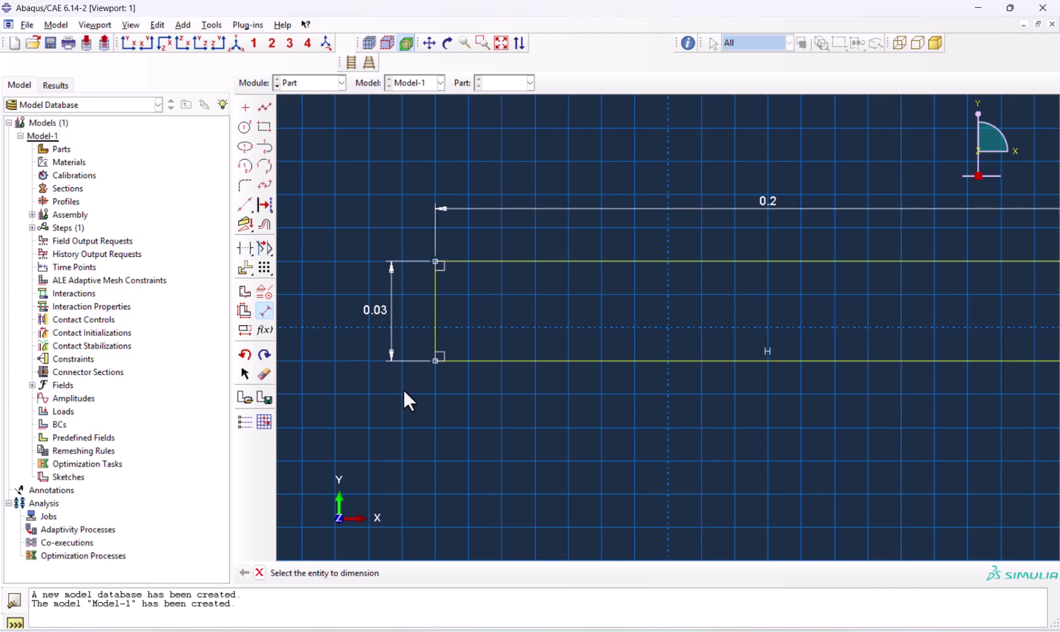
middle_click(438, 481)
click(423, 572)
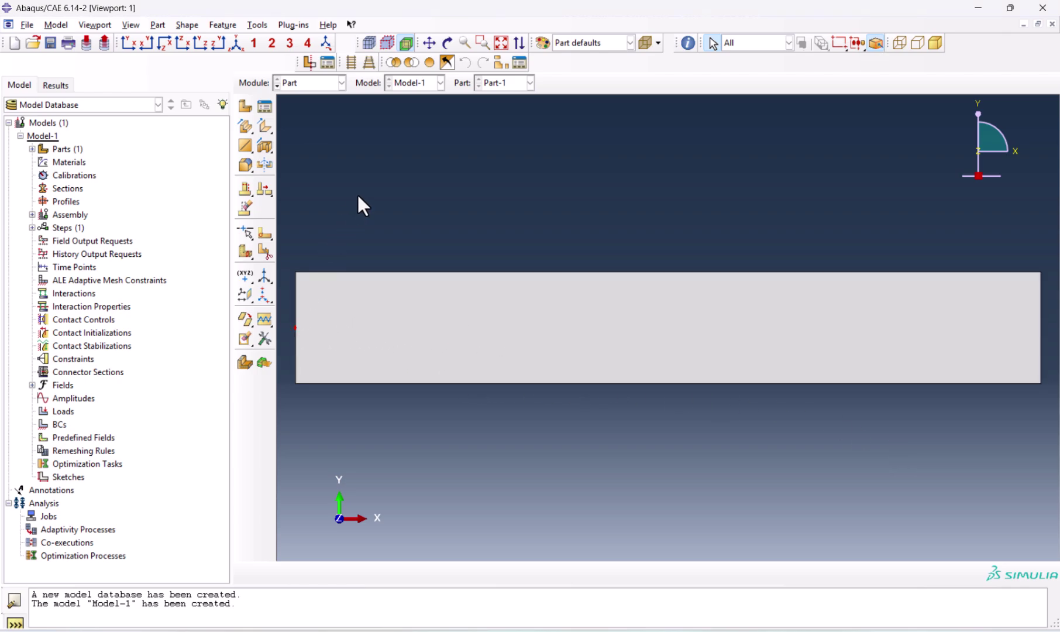
Step: Partition the face with a shortest-path line between the left and right edge midpoints
click(254, 25)
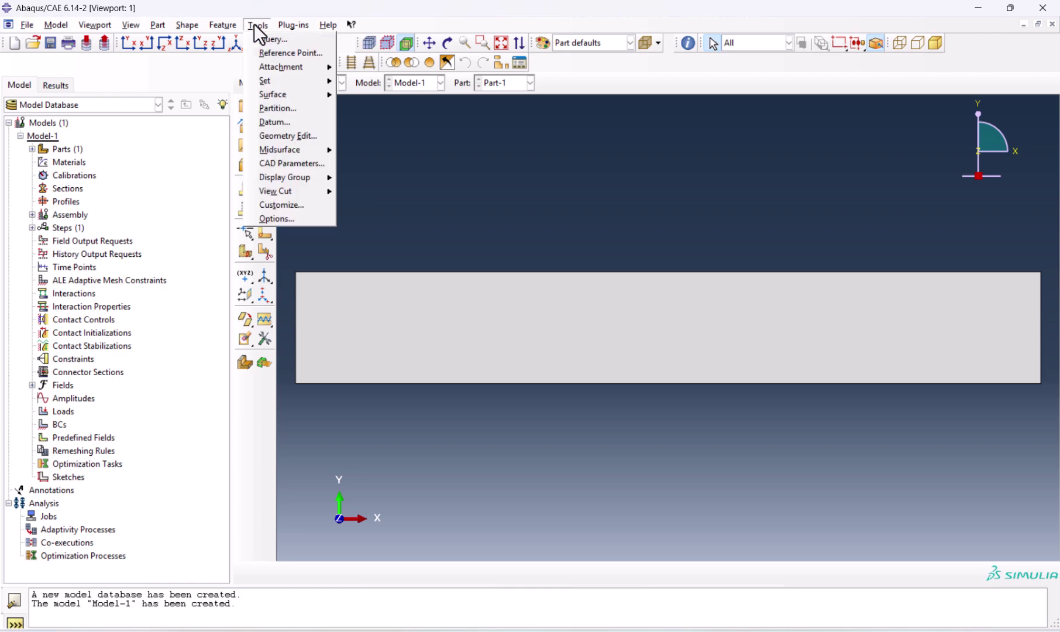
click(301, 109)
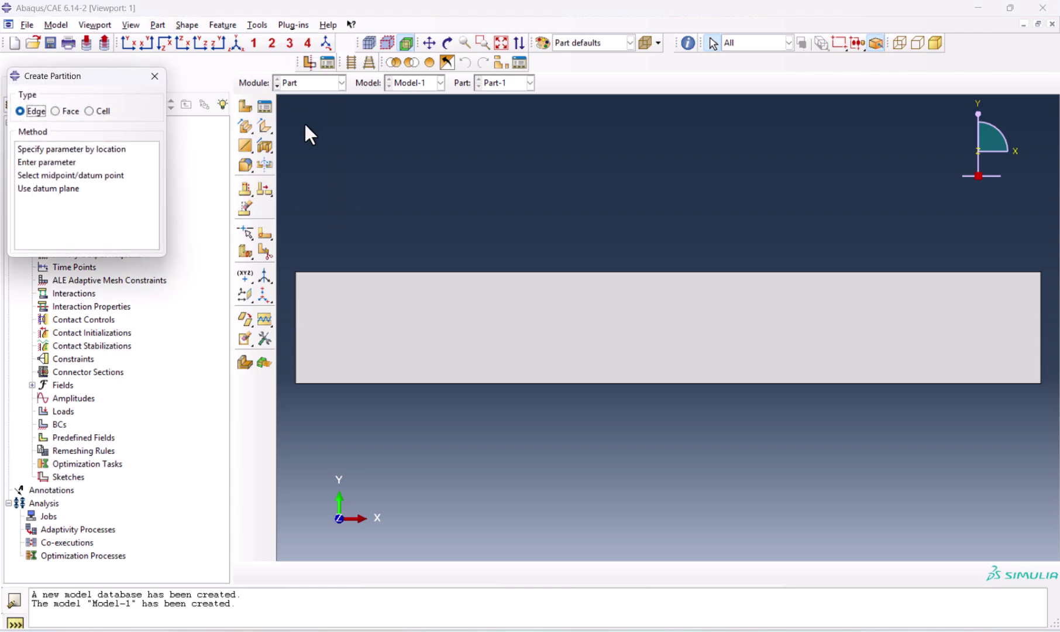
click(62, 115)
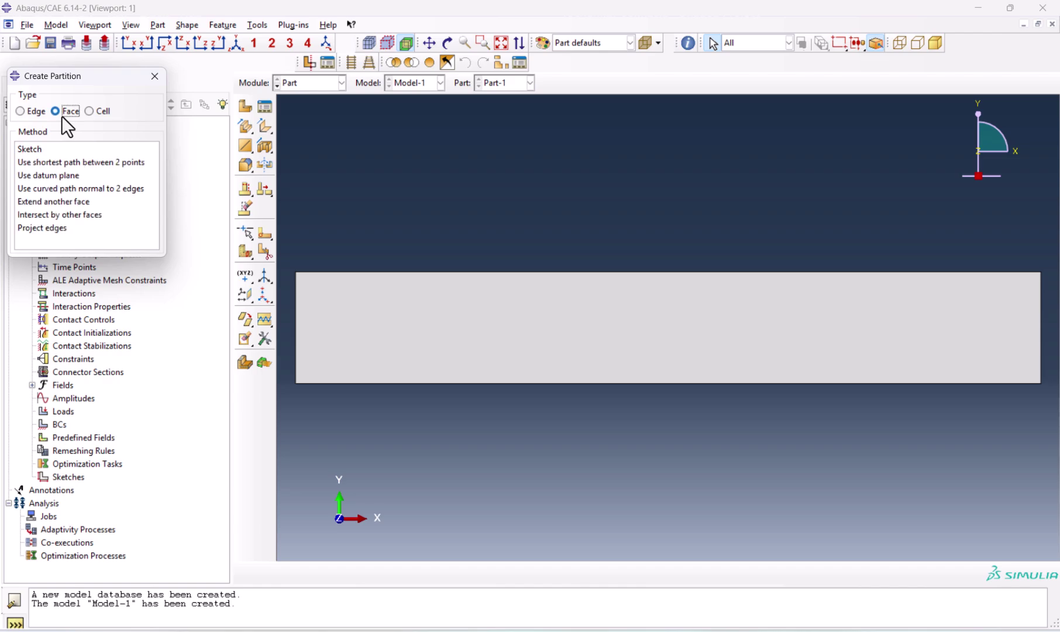
click(74, 163)
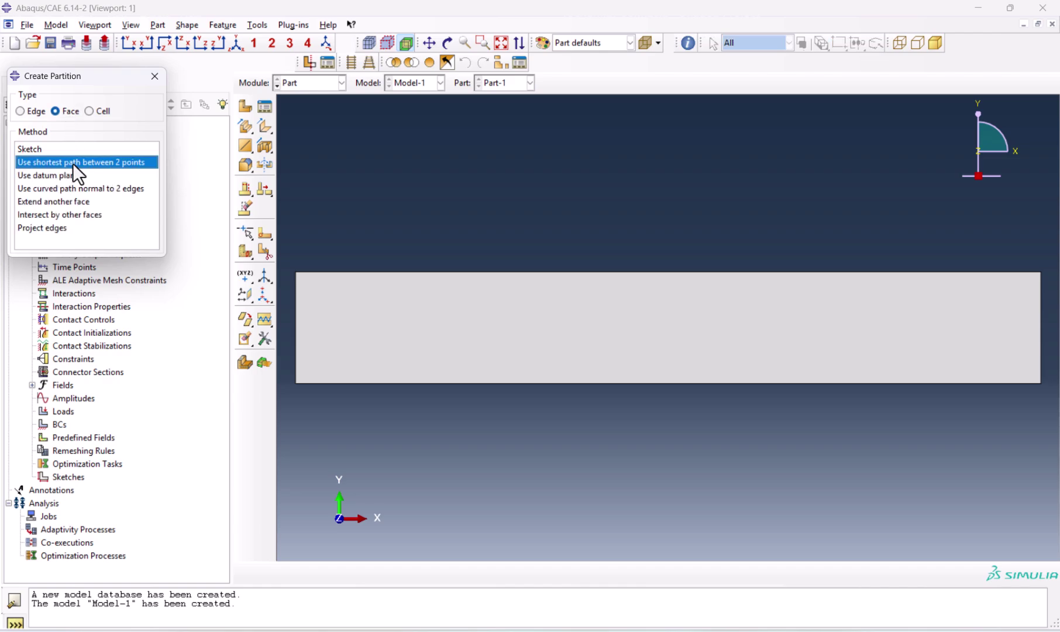
click(295, 327)
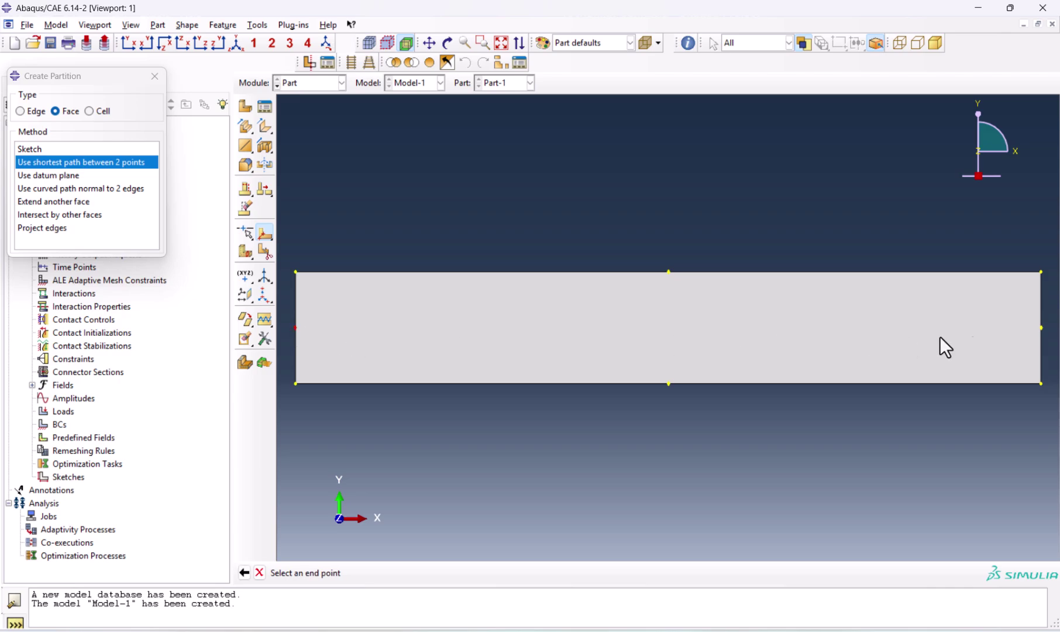
click(1041, 328)
click(418, 573)
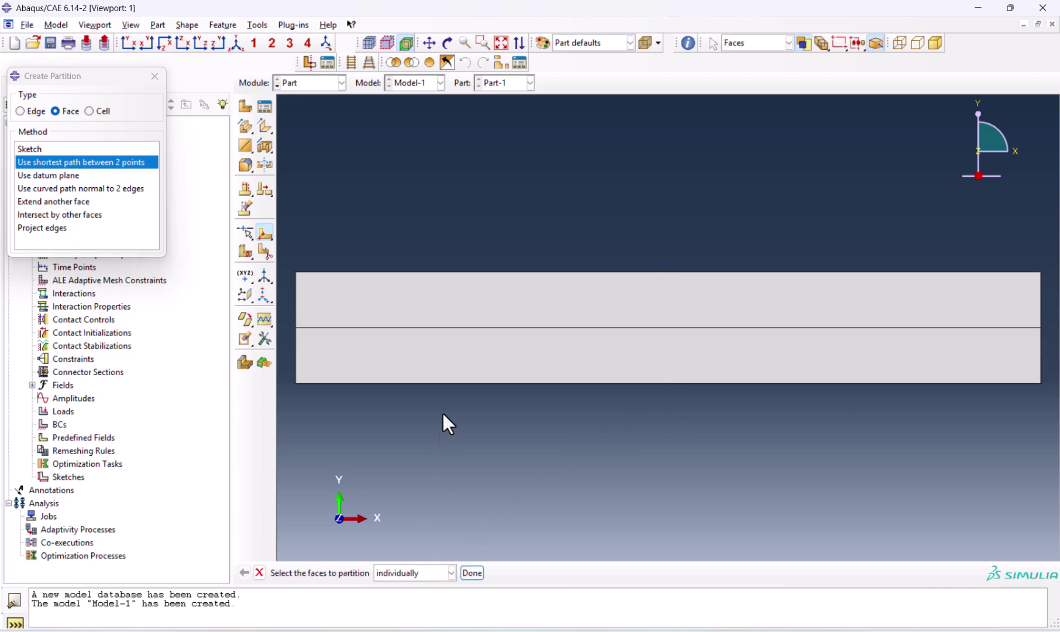
click(348, 356)
click(345, 306)
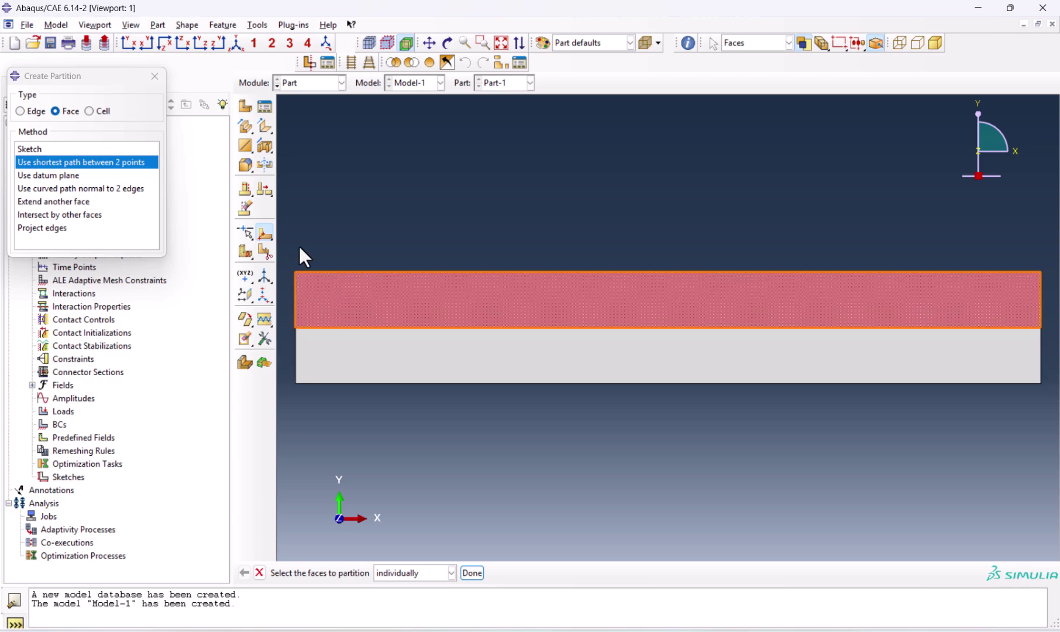
key(Escape)
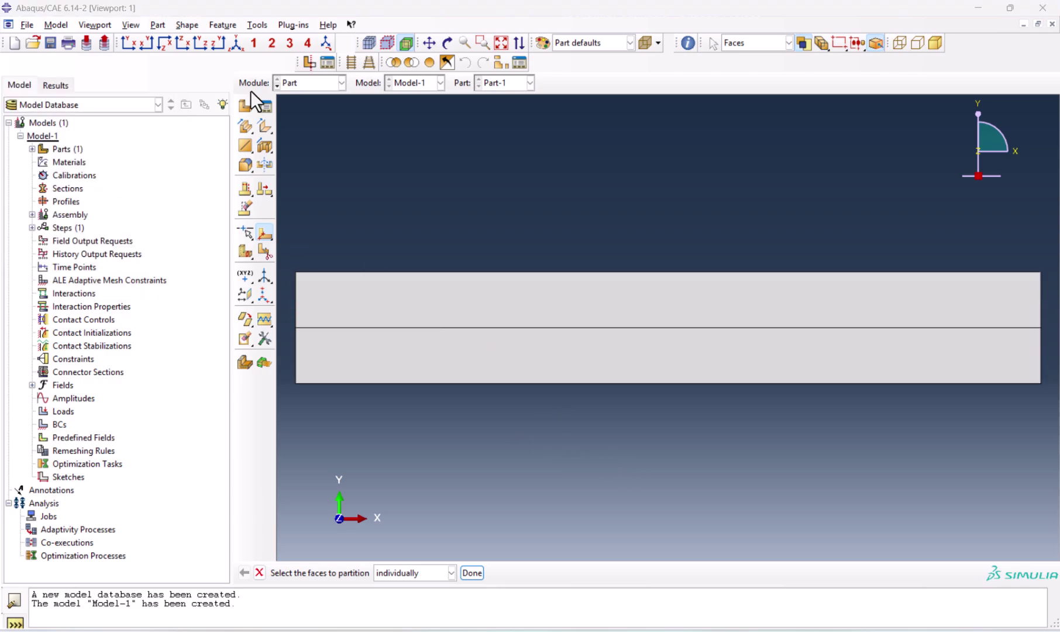
Step: Switch to the Property module and start a new material named ss304
click(338, 83)
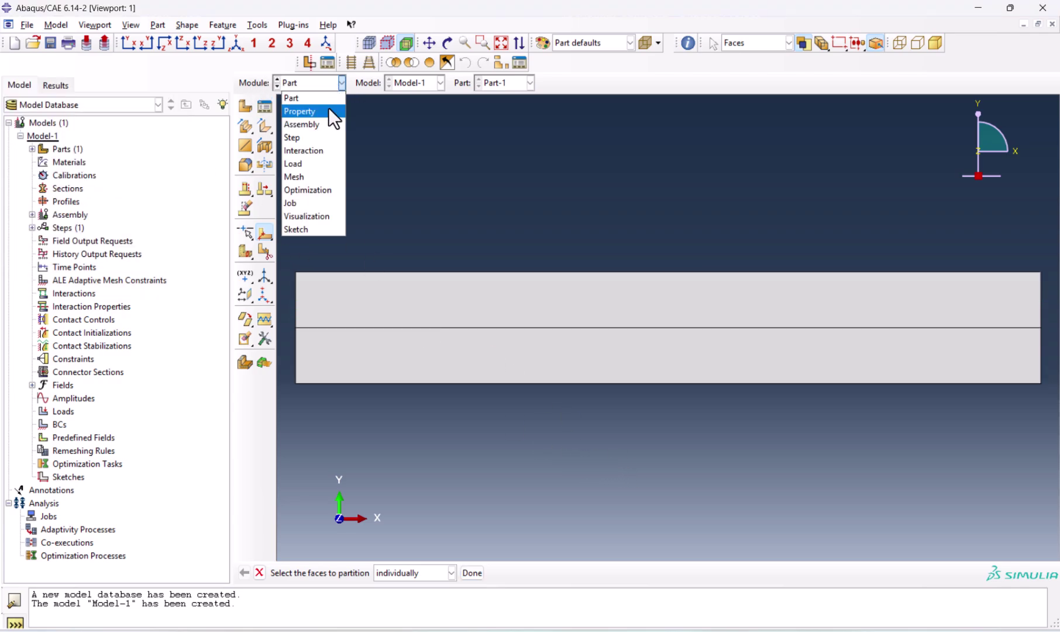
click(328, 107)
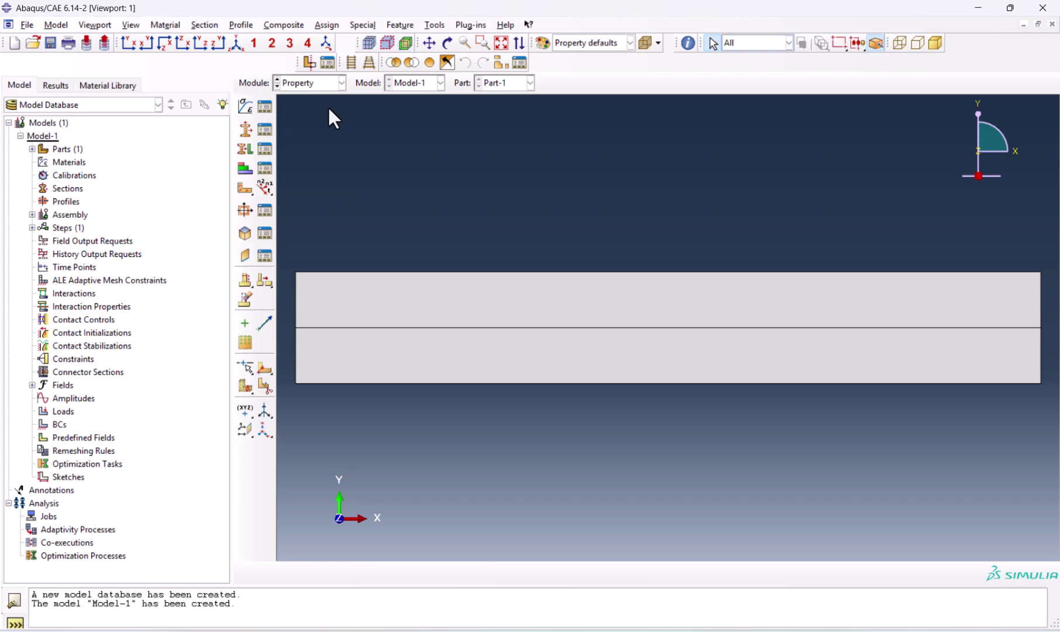
click(246, 106)
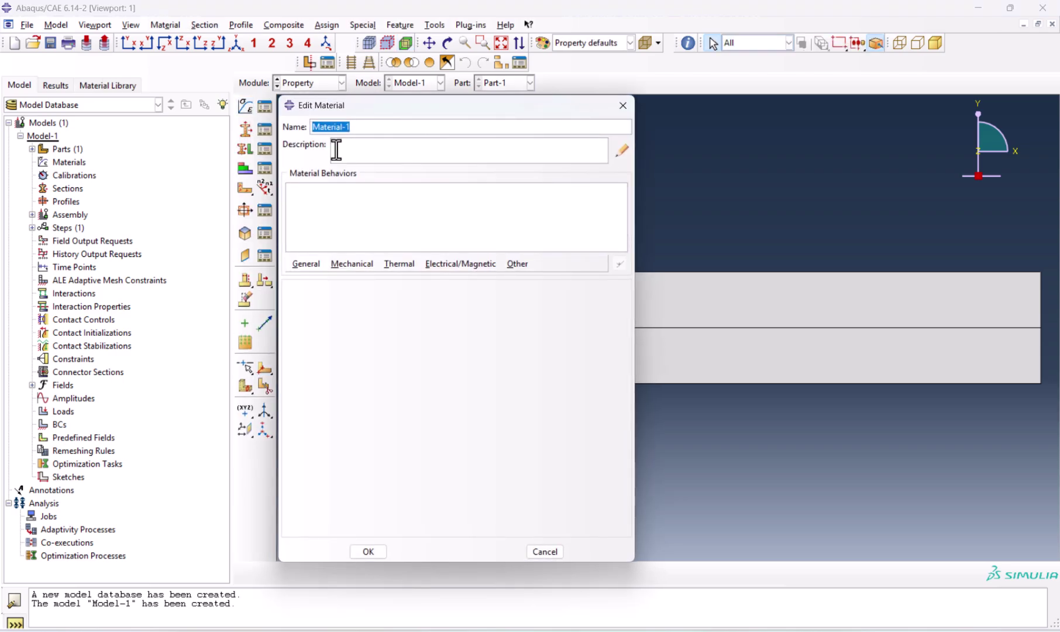
text(ss30)
text(4)
Step: Give ss304 density 8000 and elastic modulus 193e9 with Poisson's ratio 0.29
click(300, 262)
click(319, 282)
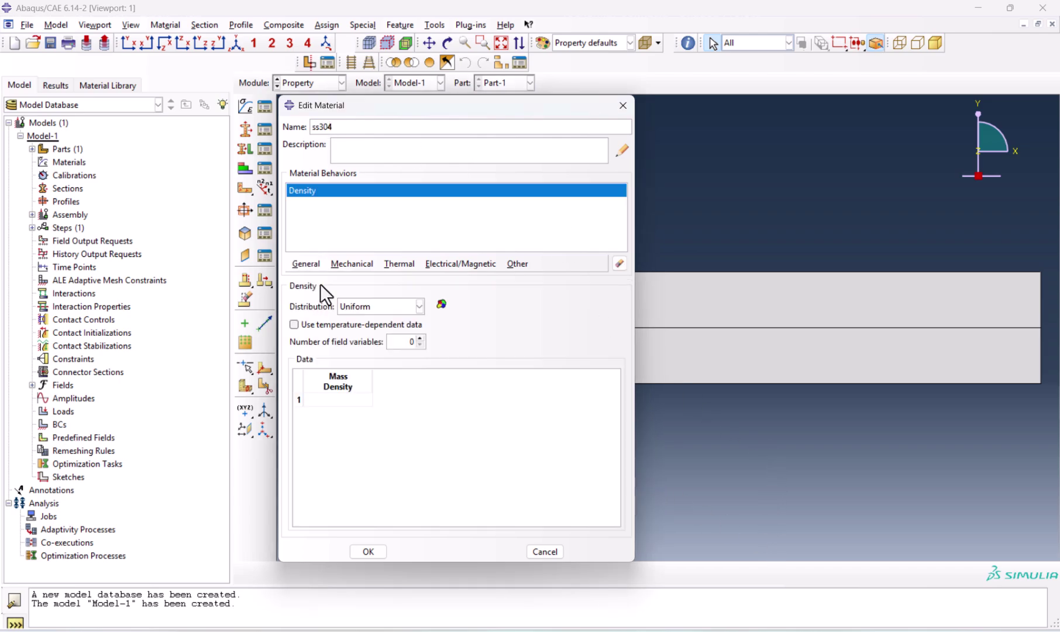
click(342, 398)
text(8000)
key(Return)
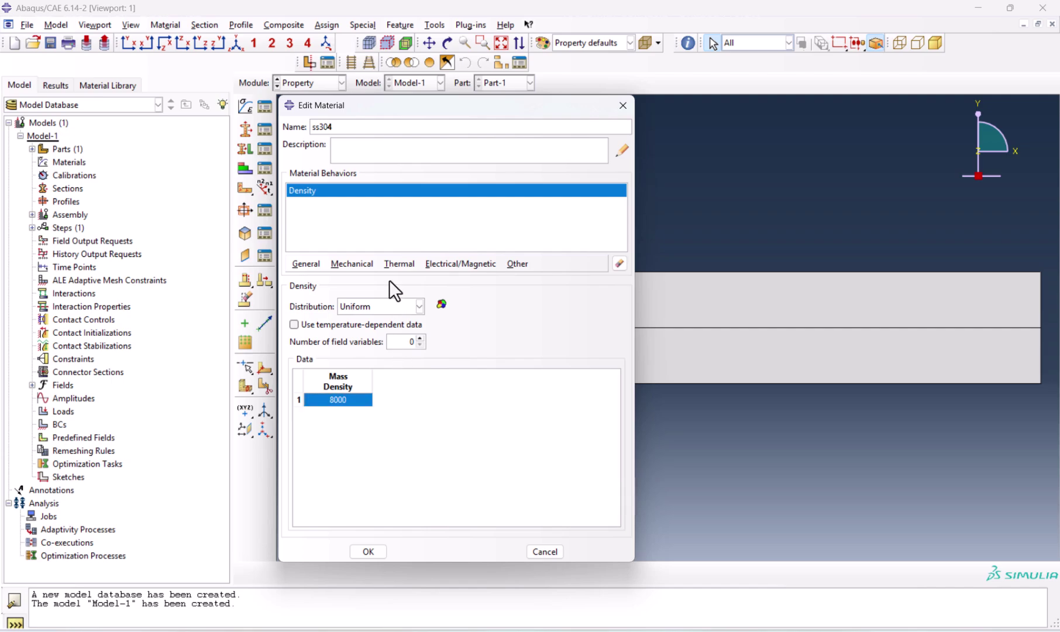
click(351, 264)
mouse_move(414, 279)
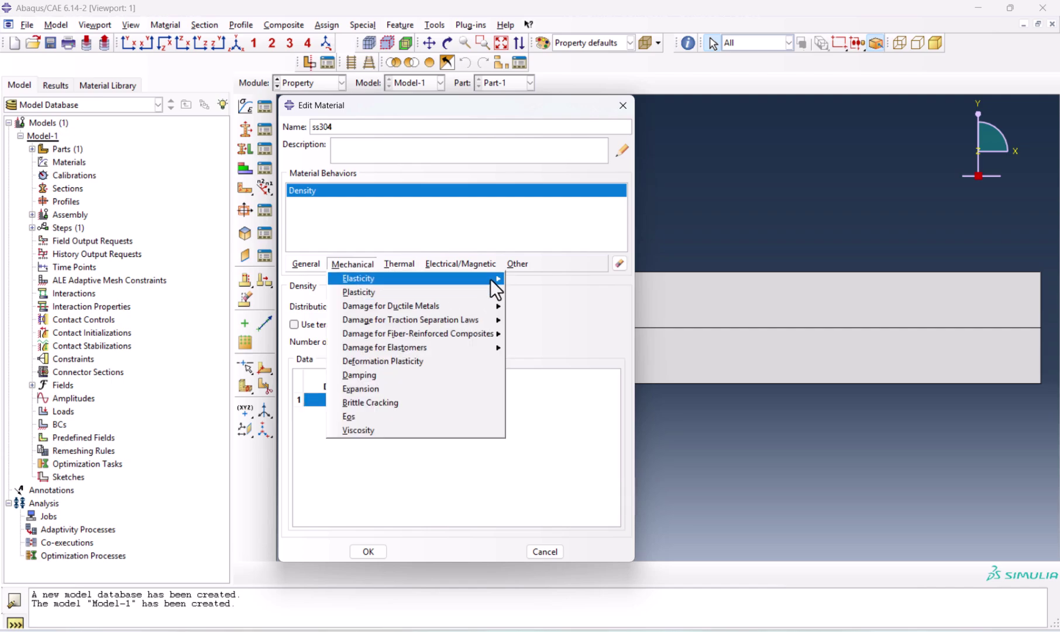
click(536, 279)
click(351, 451)
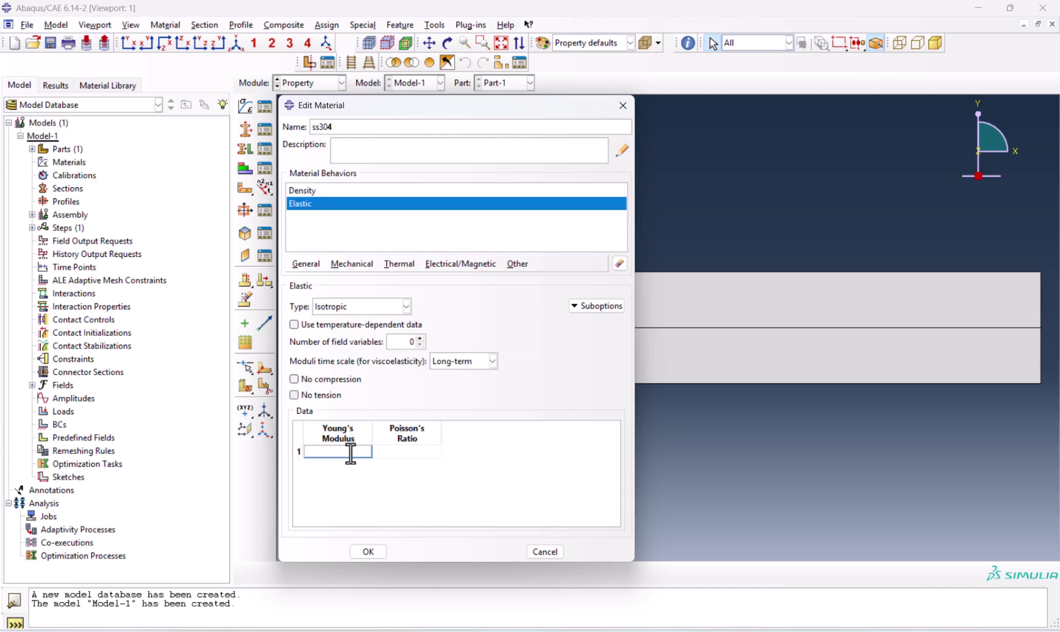
text(1)
text(93e9)
click(405, 452)
text(29)
text(0.29)
Step: Add thermal expansion with coefficient 17.2e-6 to ss304
click(357, 263)
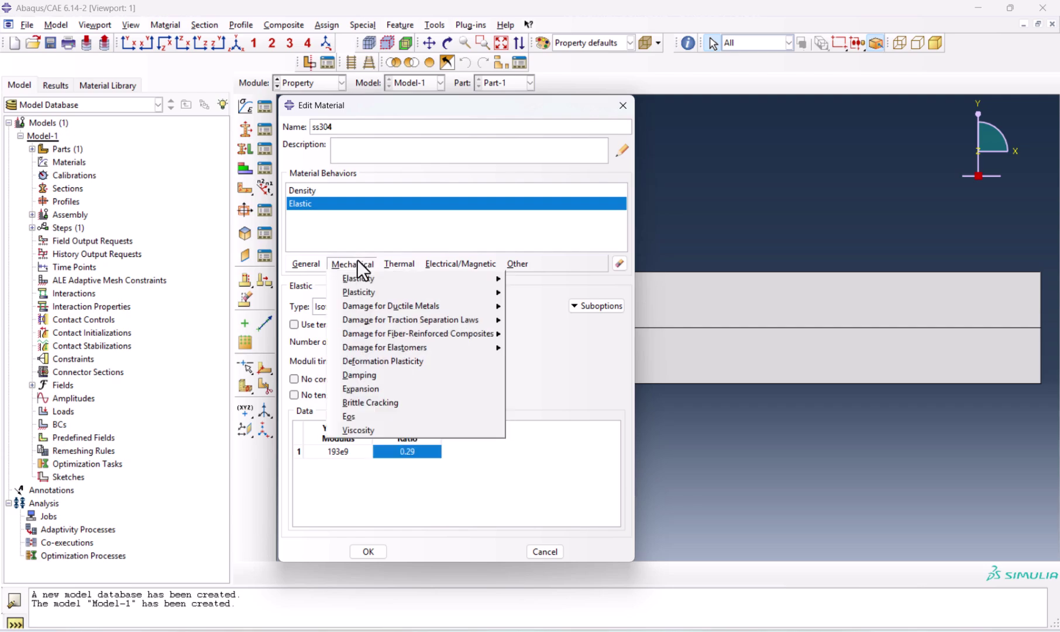
click(371, 389)
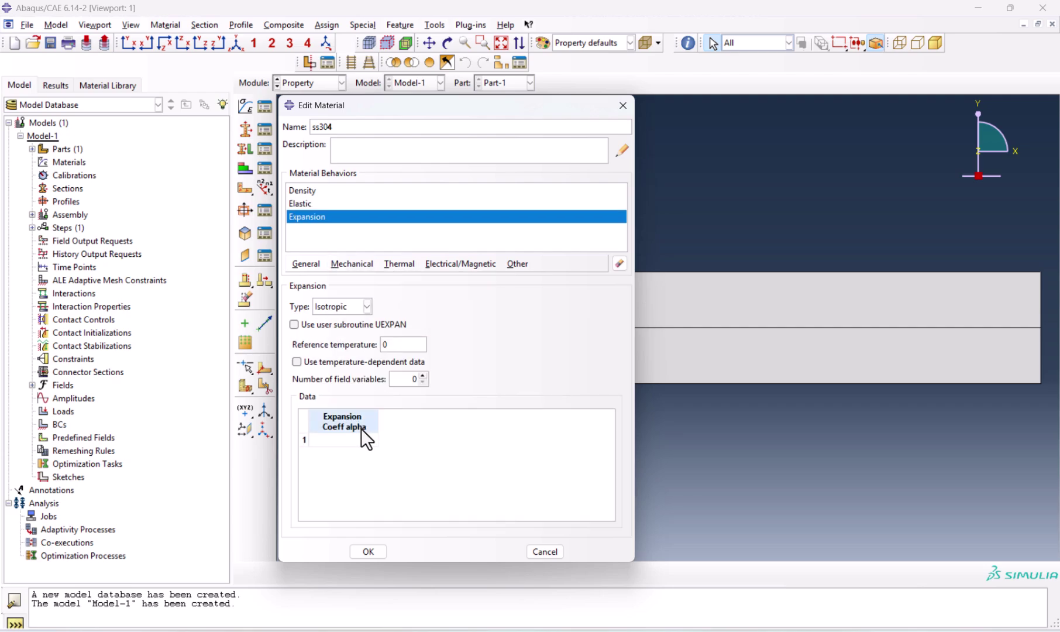
click(357, 439)
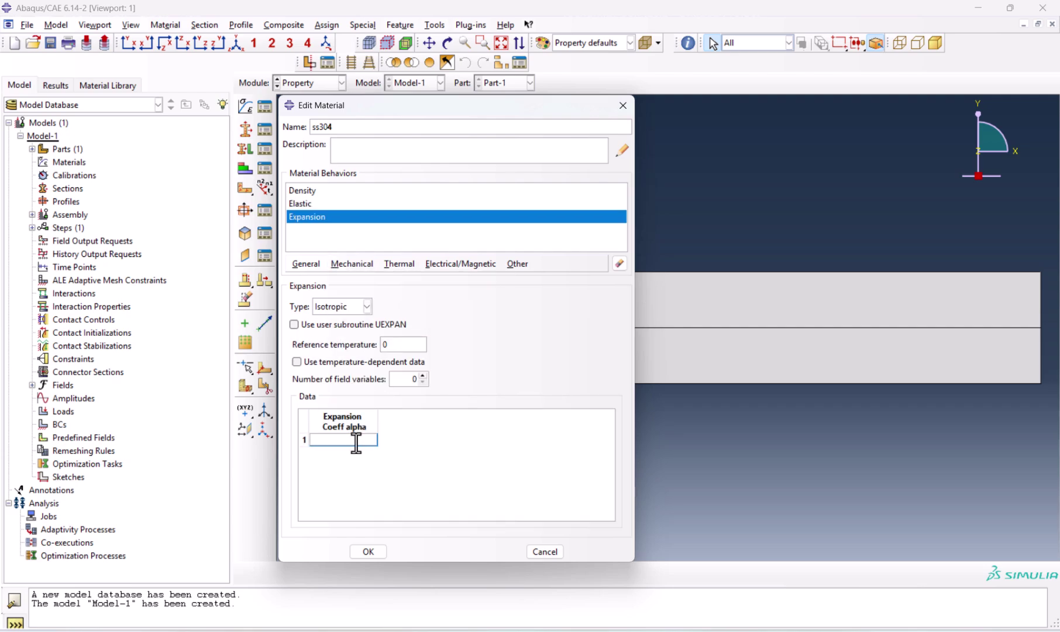
text(17.)
text(2e-6)
key(Return)
Step: Add conductivity 16.2 and specific heat 500, then save ss304
click(401, 264)
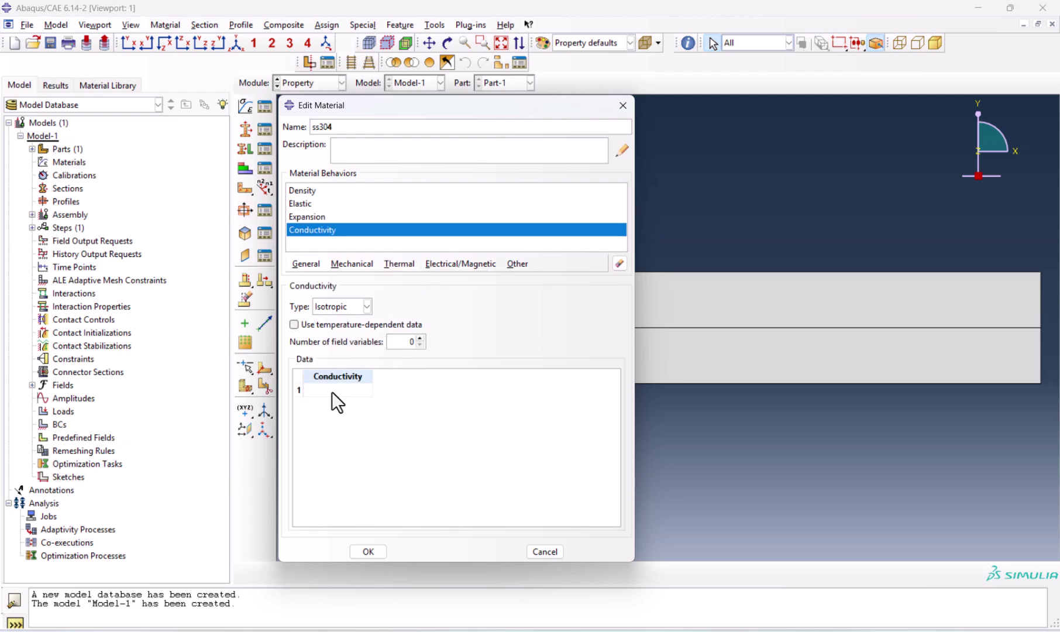
click(332, 392)
text(16.2)
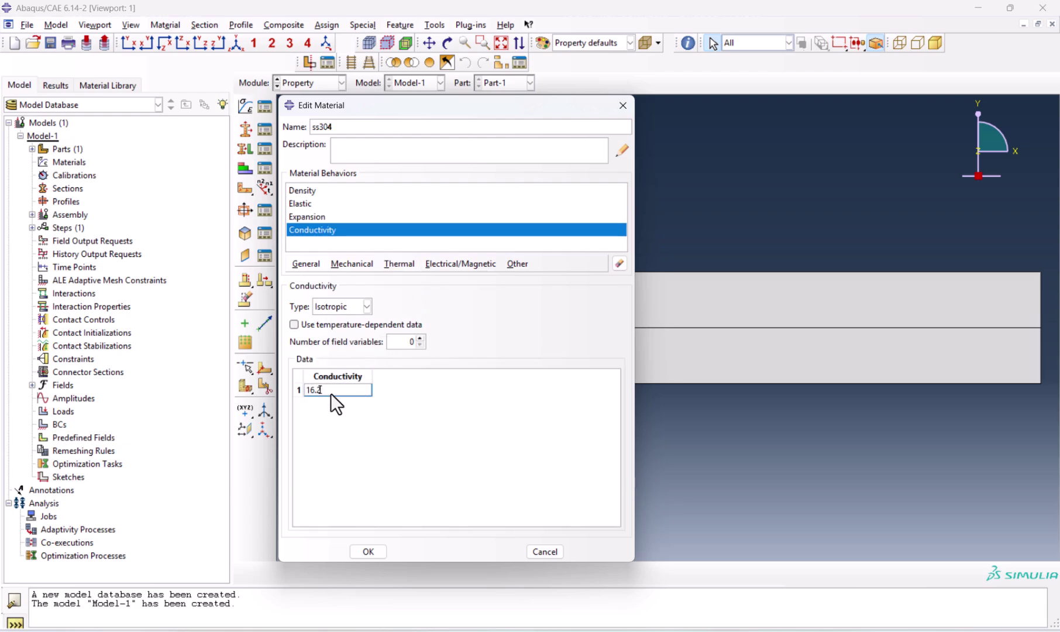
click(407, 265)
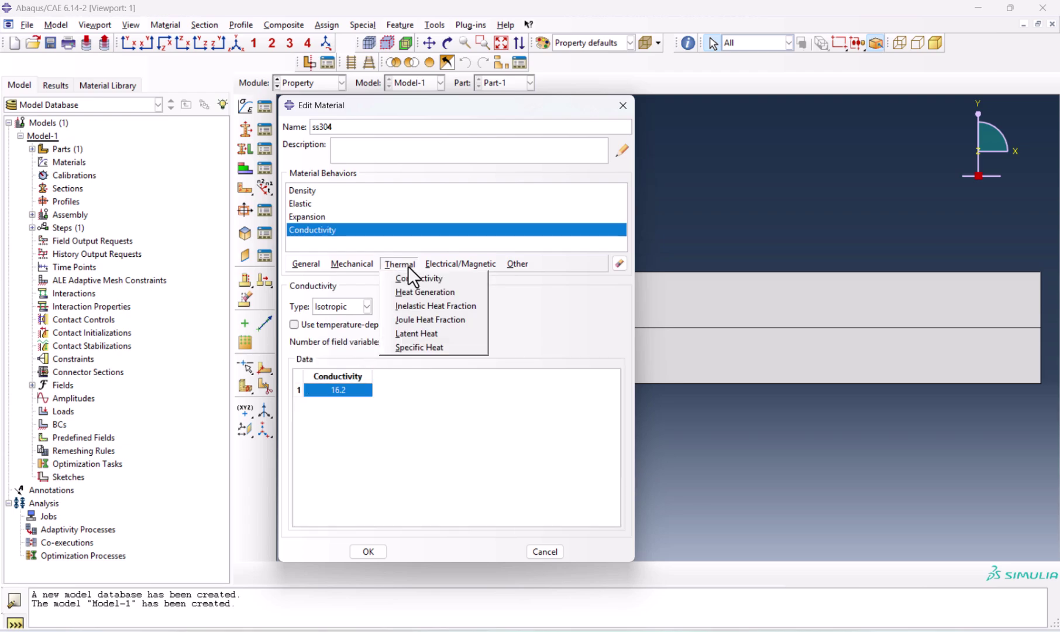
click(424, 346)
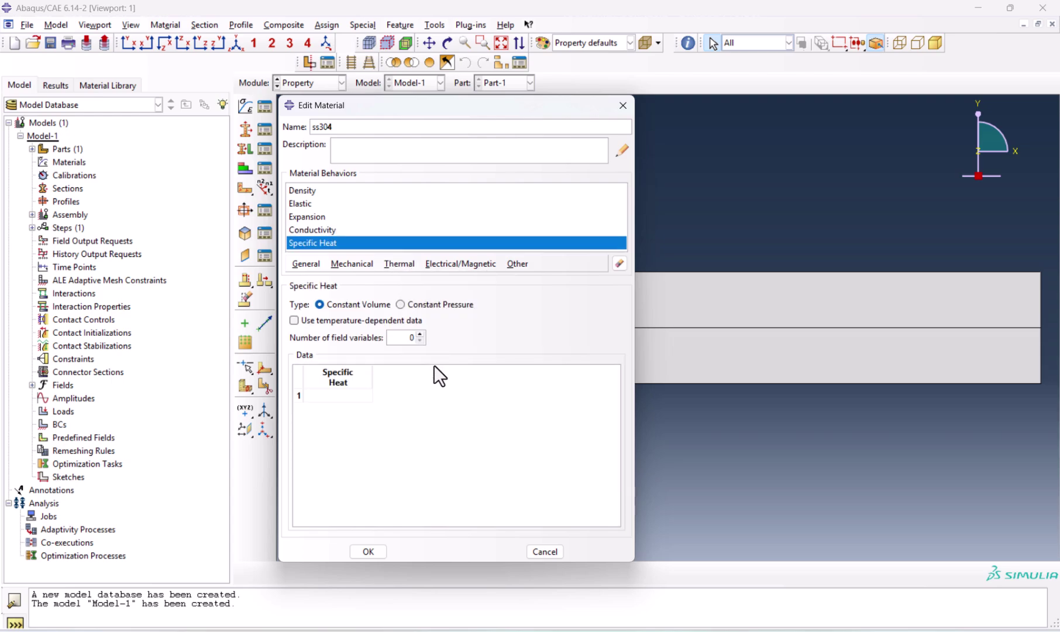
click(339, 398)
click(366, 552)
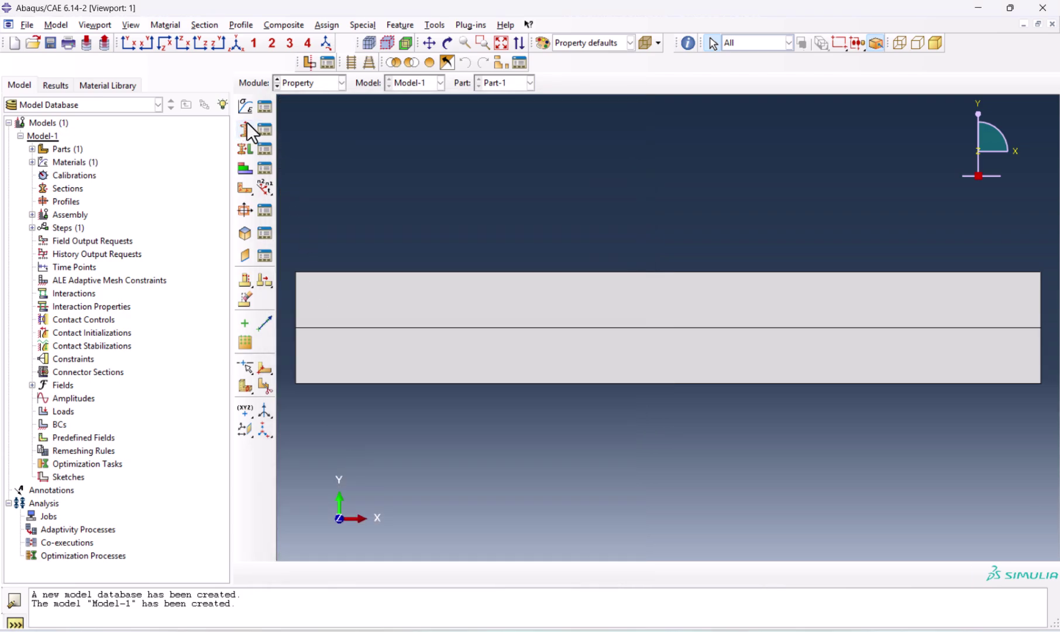
Step: Create material st52 with density and elastic behaviours
click(247, 109)
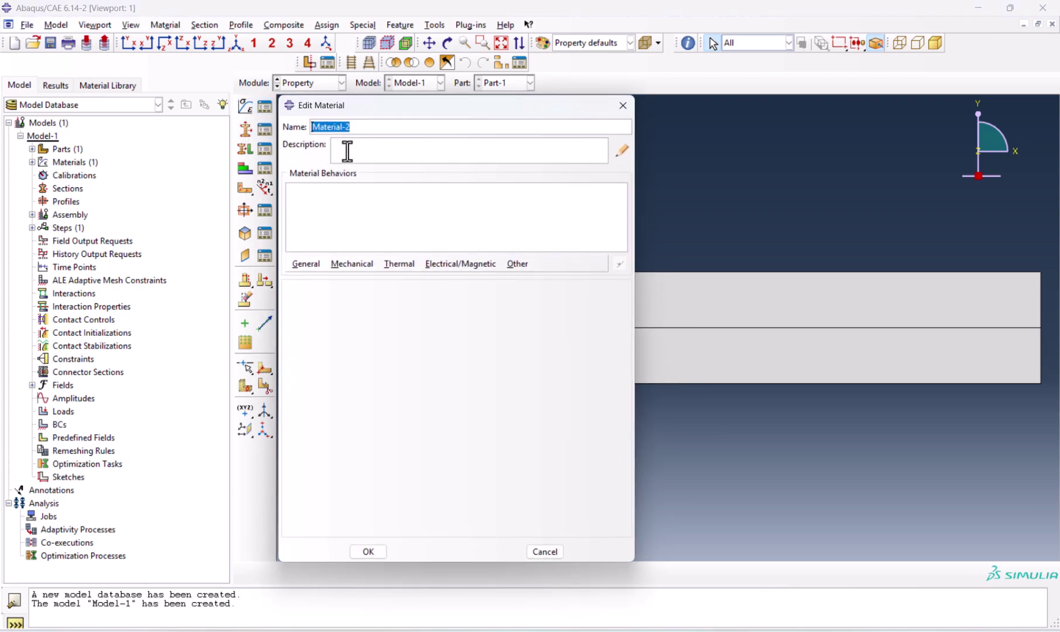
text(st)
text(52)
click(309, 267)
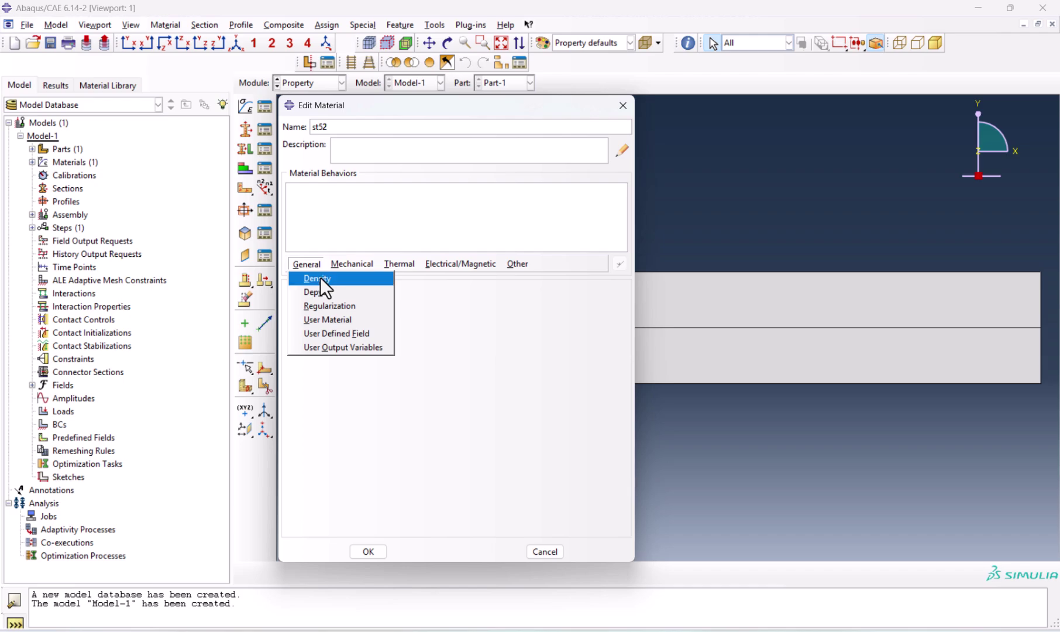
click(319, 277)
text(7850)
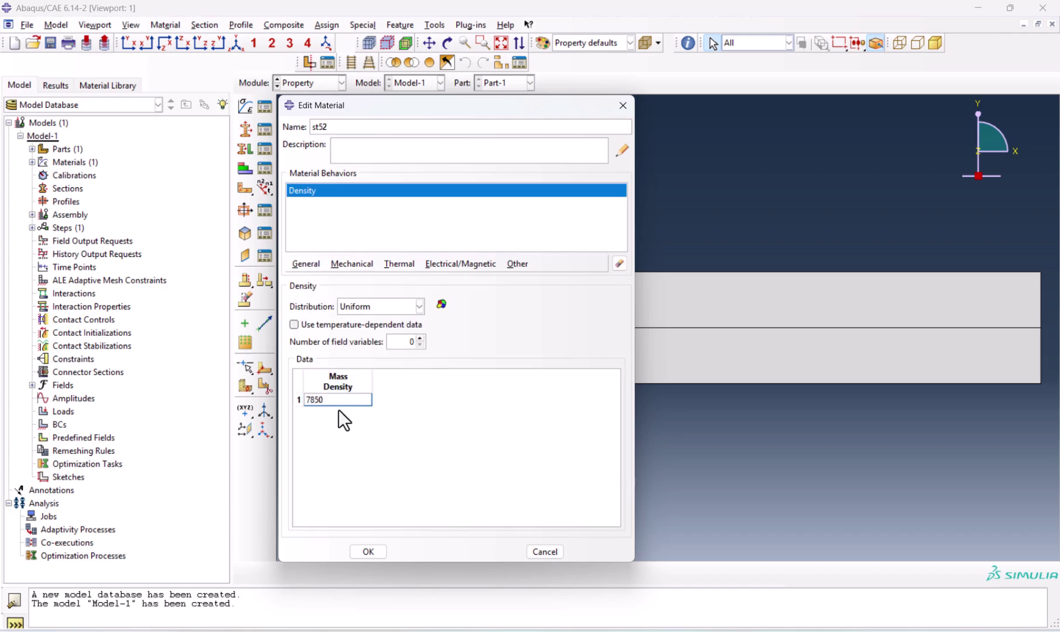
click(364, 265)
mouse_move(415, 279)
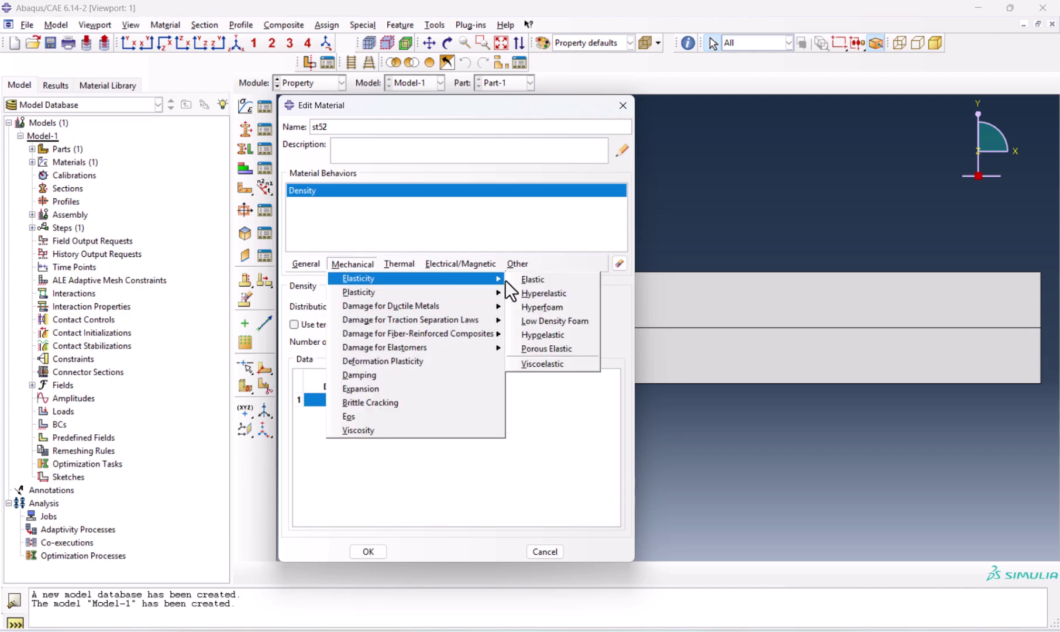
click(534, 280)
click(341, 450)
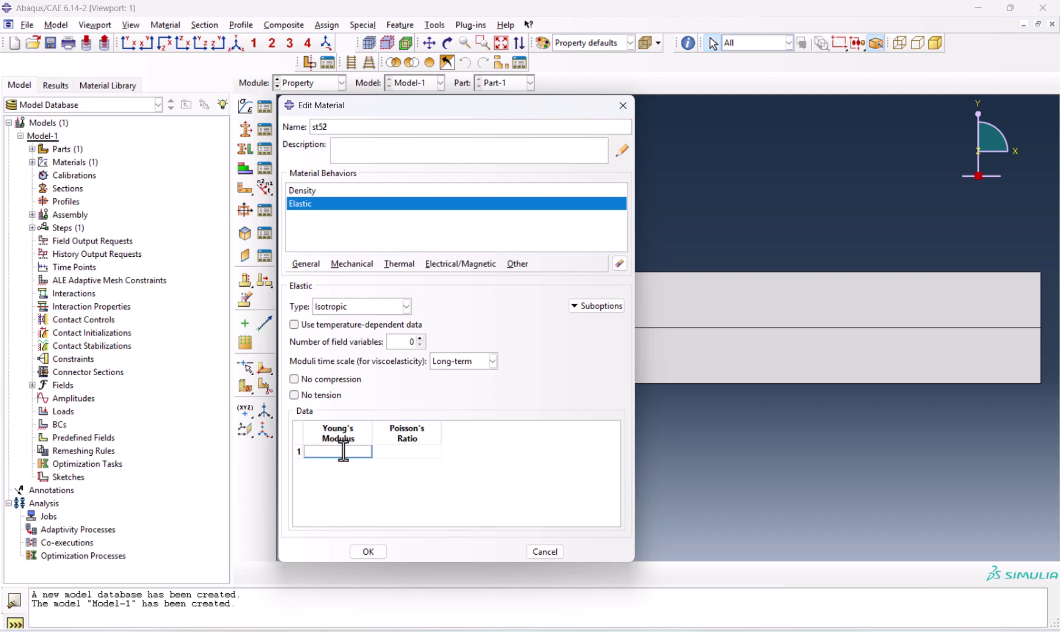
text(210)
text(e9)
click(389, 454)
text(0.2)
text(9)
Step: Give st52 expansion 10.8e-6, conductivity 56.9 and specific heat 423, then save it
click(363, 265)
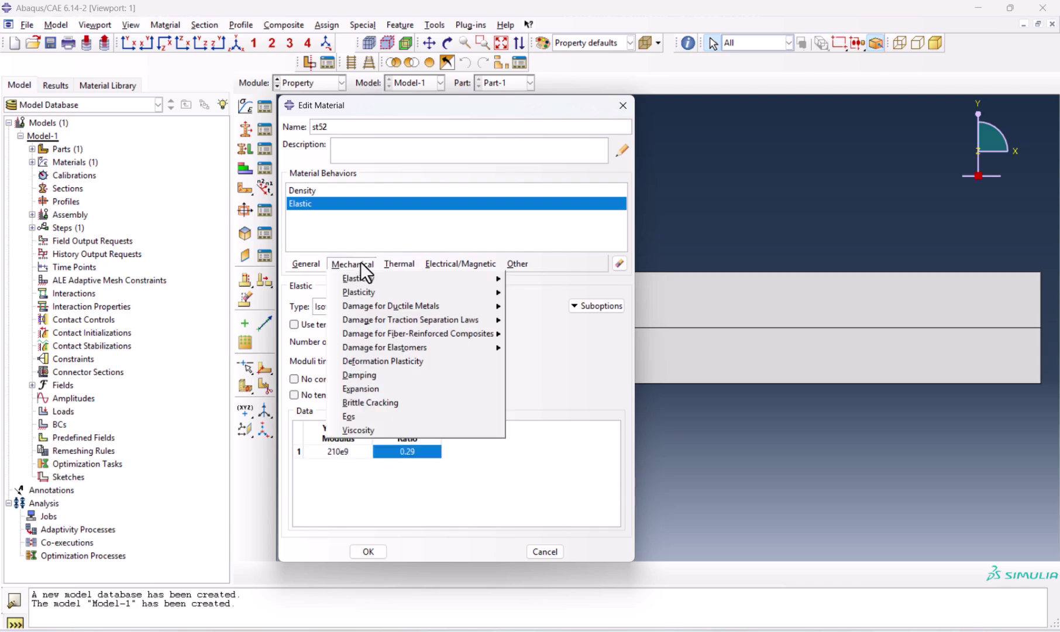
click(373, 389)
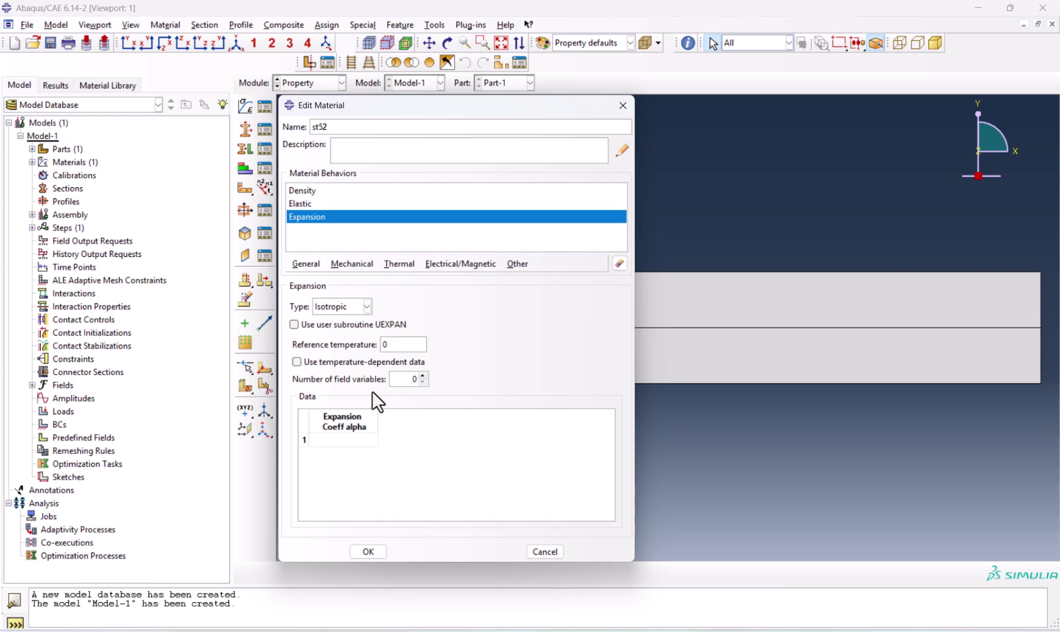
click(345, 445)
click(412, 265)
text(56.9)
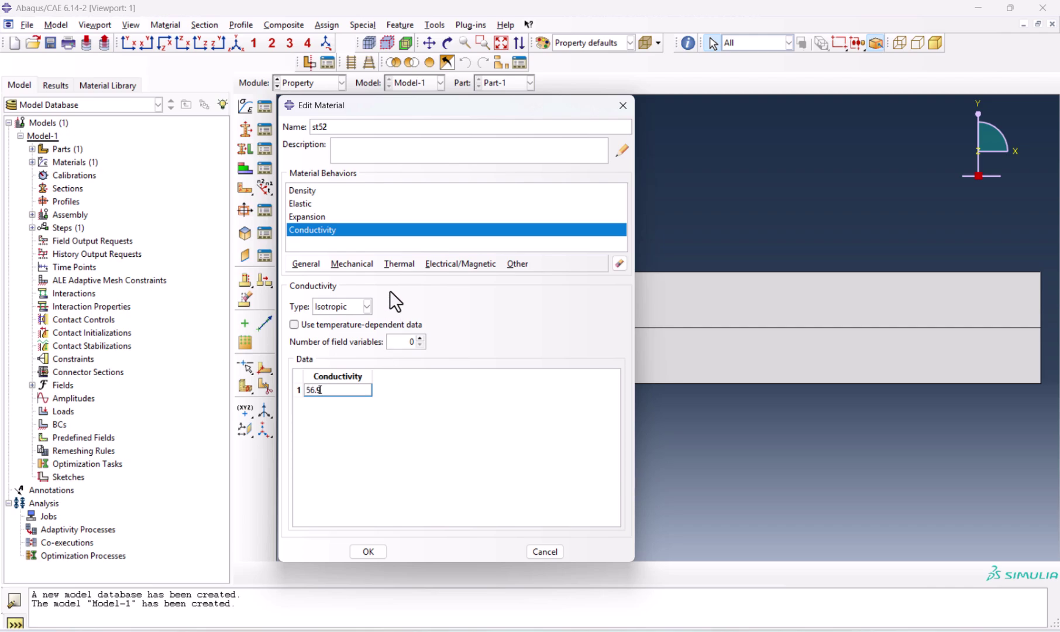
key(BackSpace)
text(9)
click(393, 267)
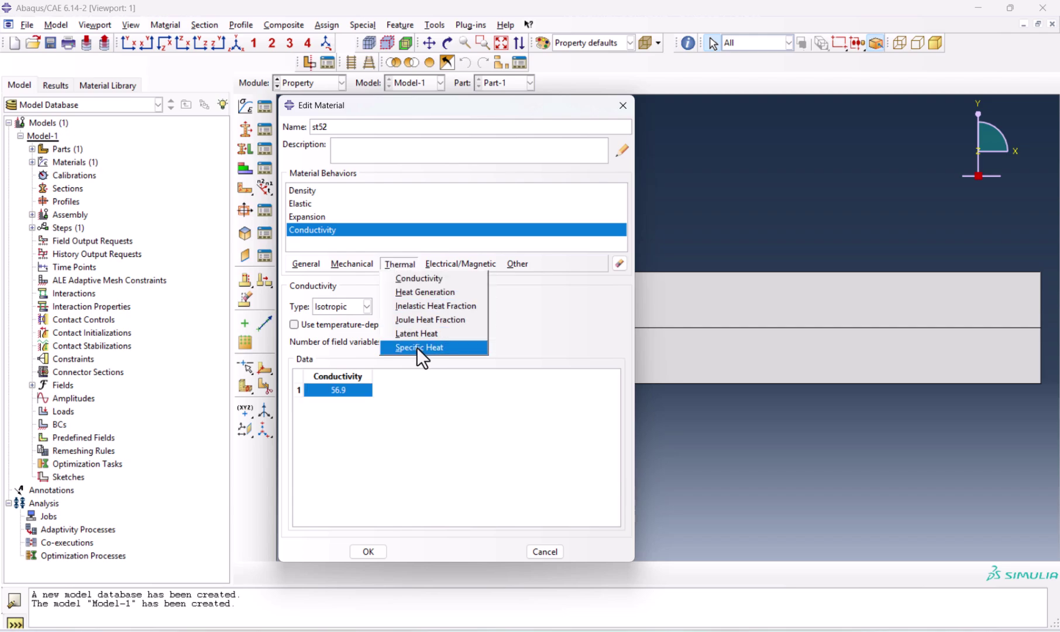
click(416, 347)
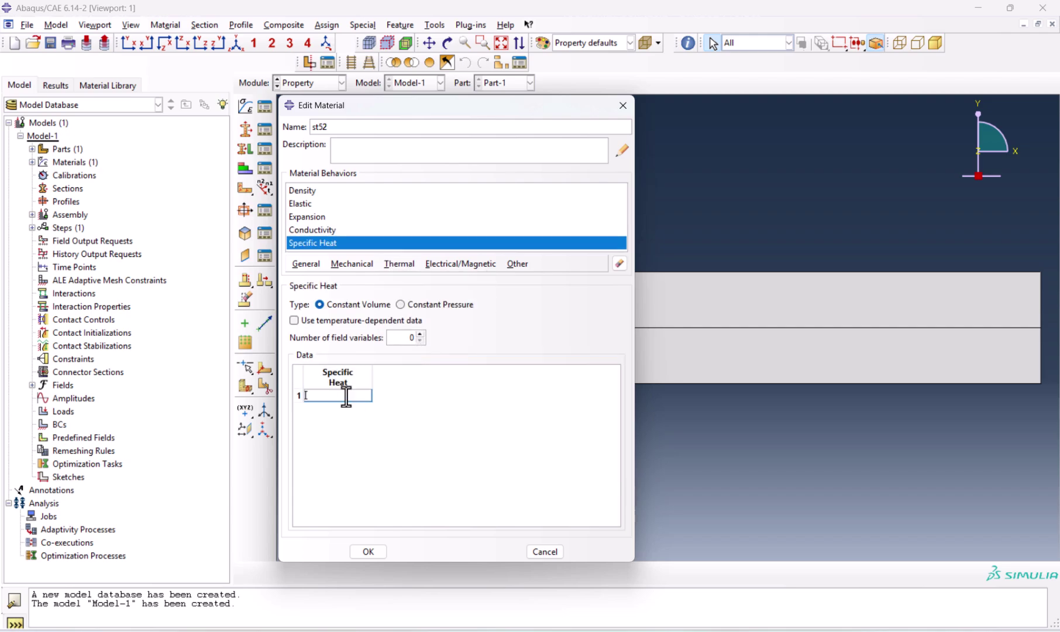
text(423)
click(377, 553)
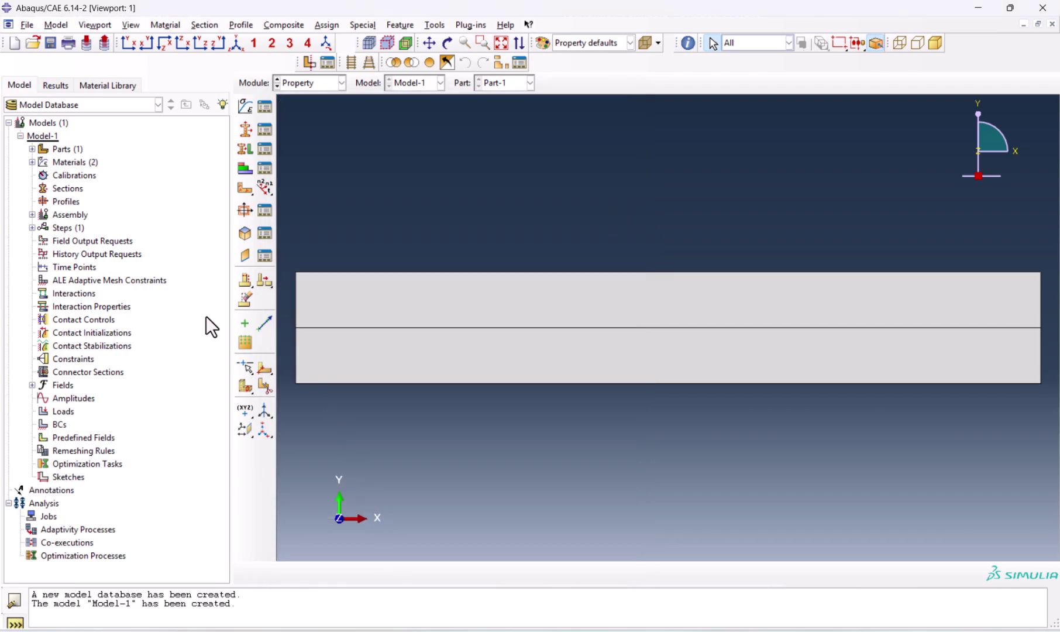
Step: Create solid homogeneous section 'top' using material ss304
click(249, 125)
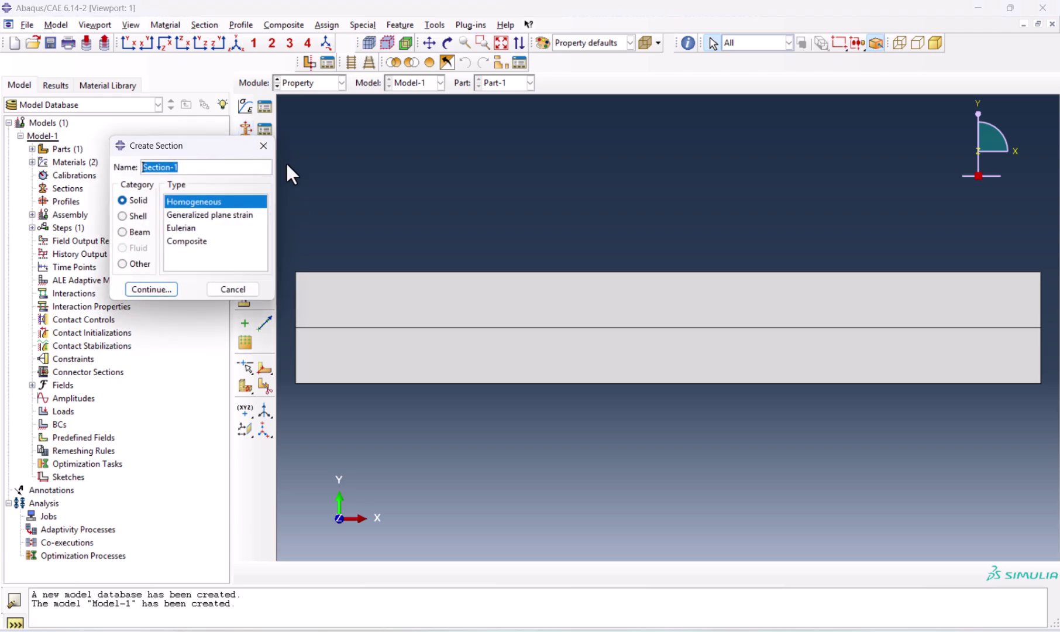
text(top)
click(150, 290)
click(124, 213)
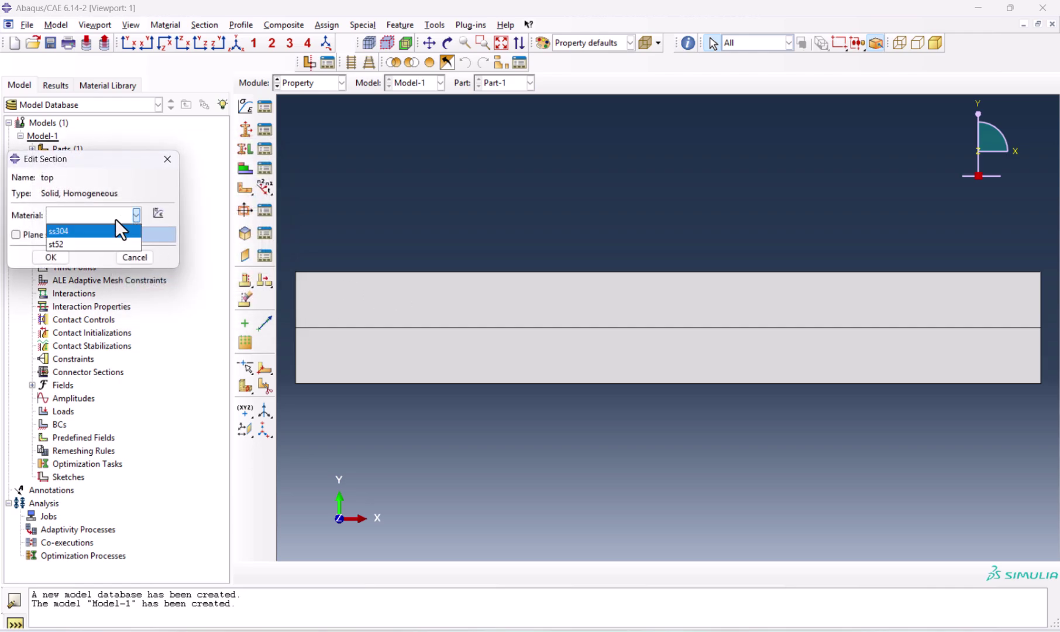
click(82, 233)
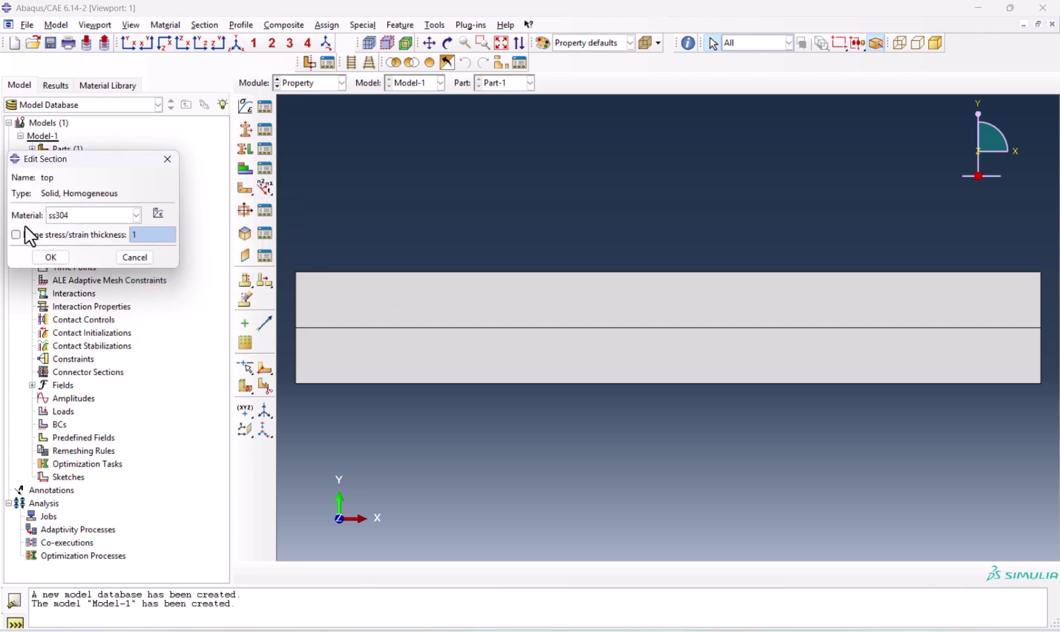
click(54, 257)
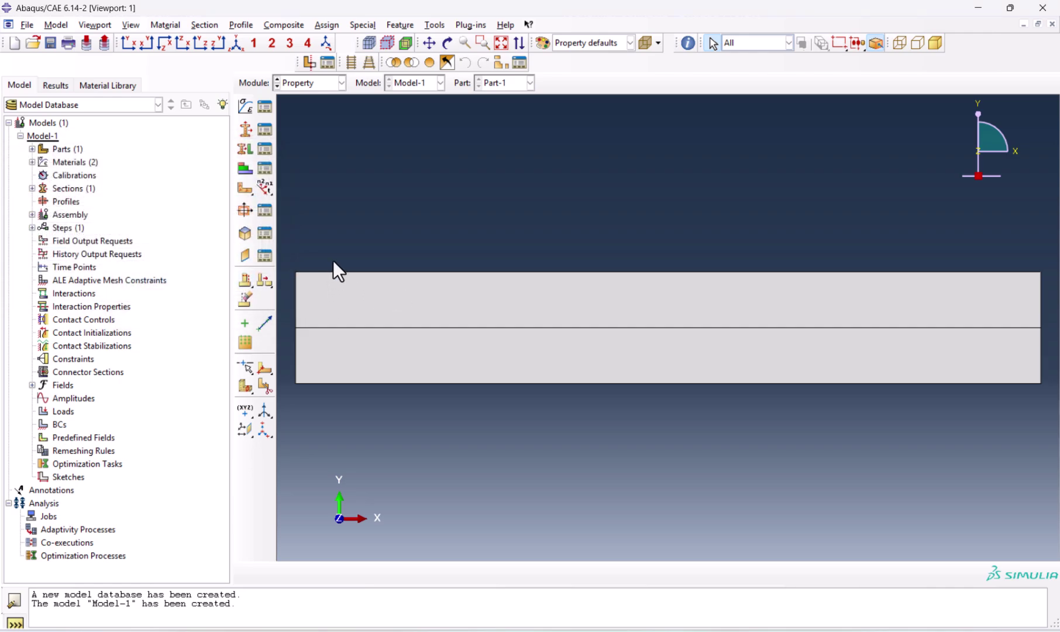
Step: Create solid homogeneous section 'bottom' using material st52
click(245, 128)
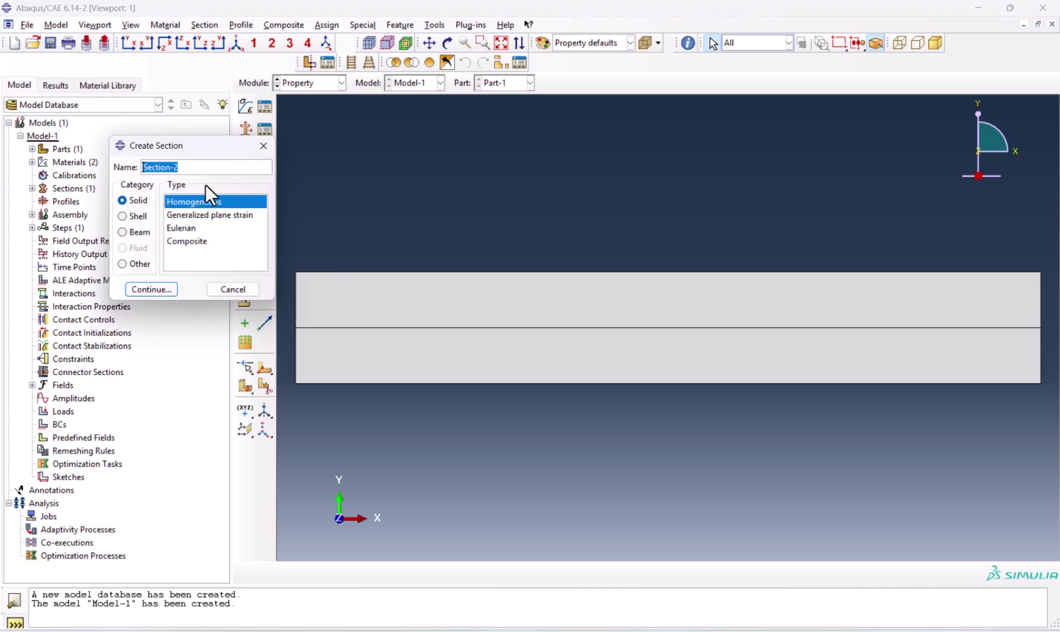
text(bottom)
click(159, 290)
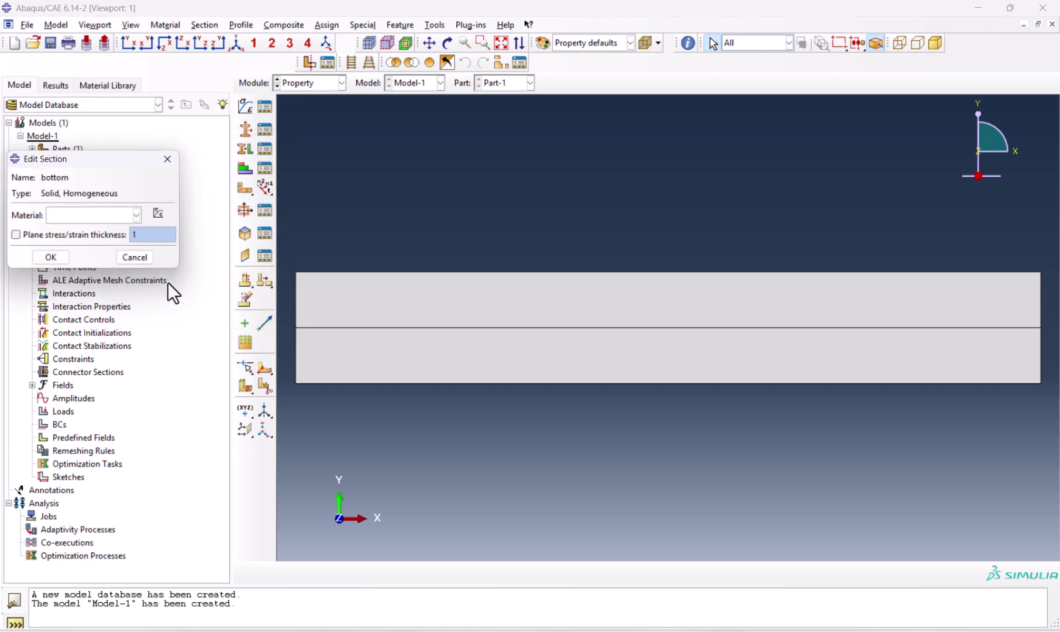
click(74, 217)
click(68, 241)
click(50, 257)
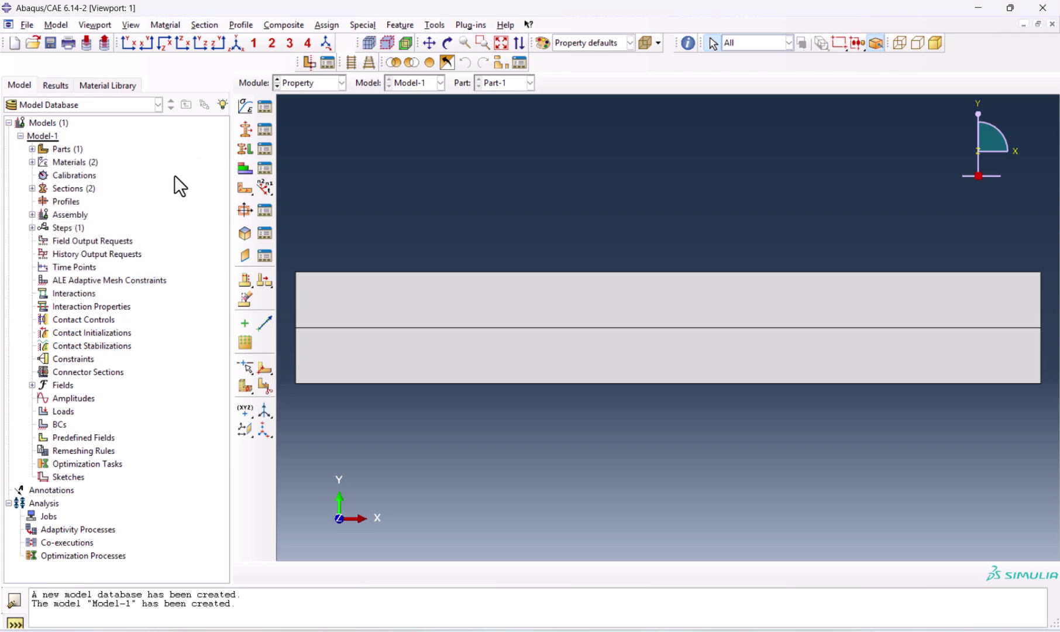
Step: Assign the 'top' section to the upper layer without creating a set
click(242, 150)
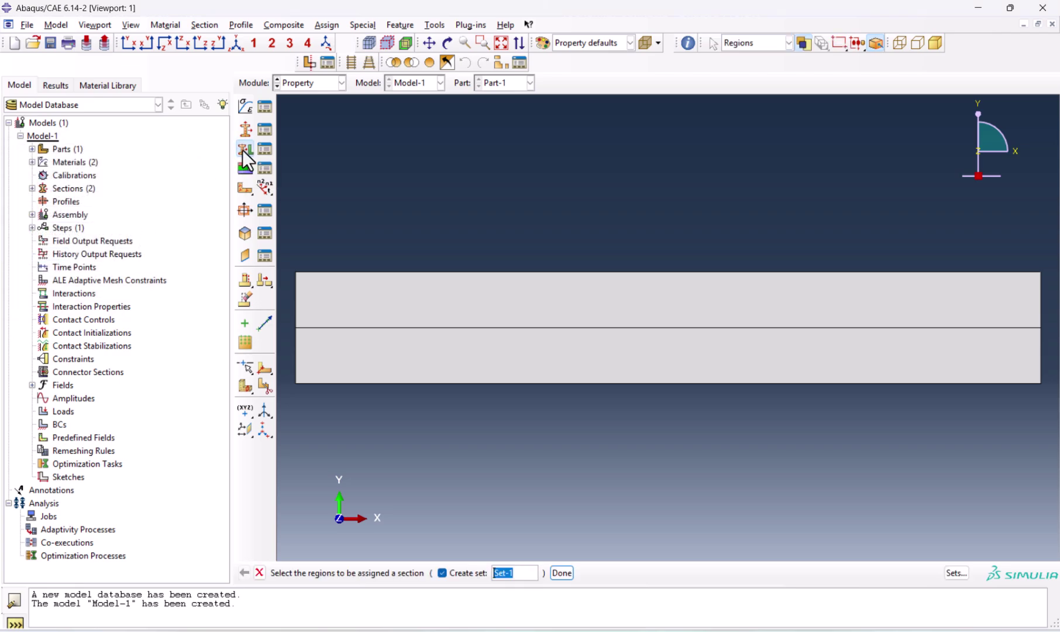
click(521, 304)
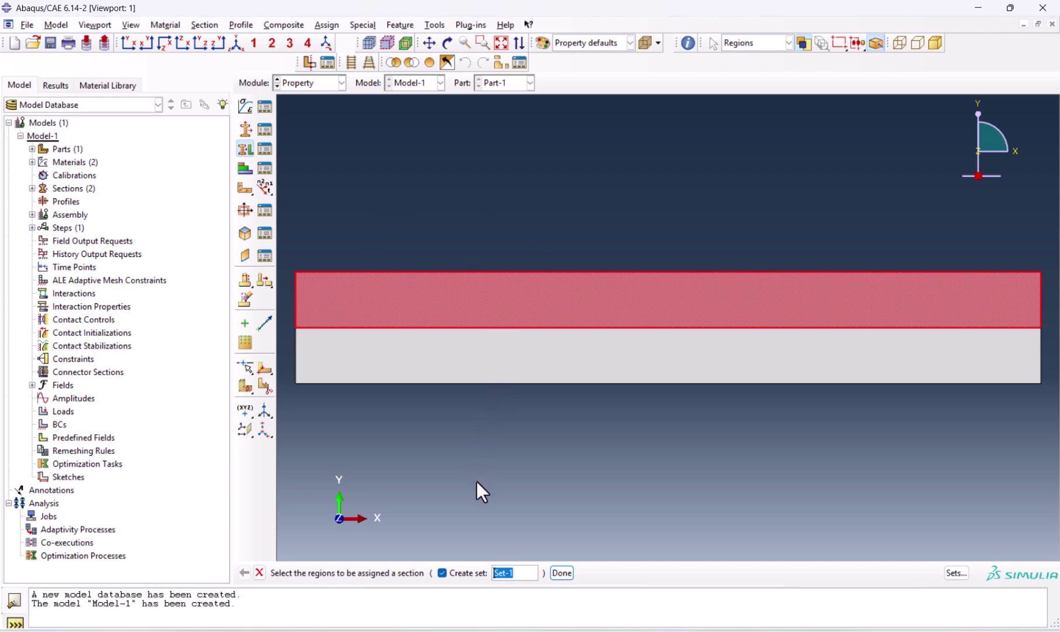
click(446, 577)
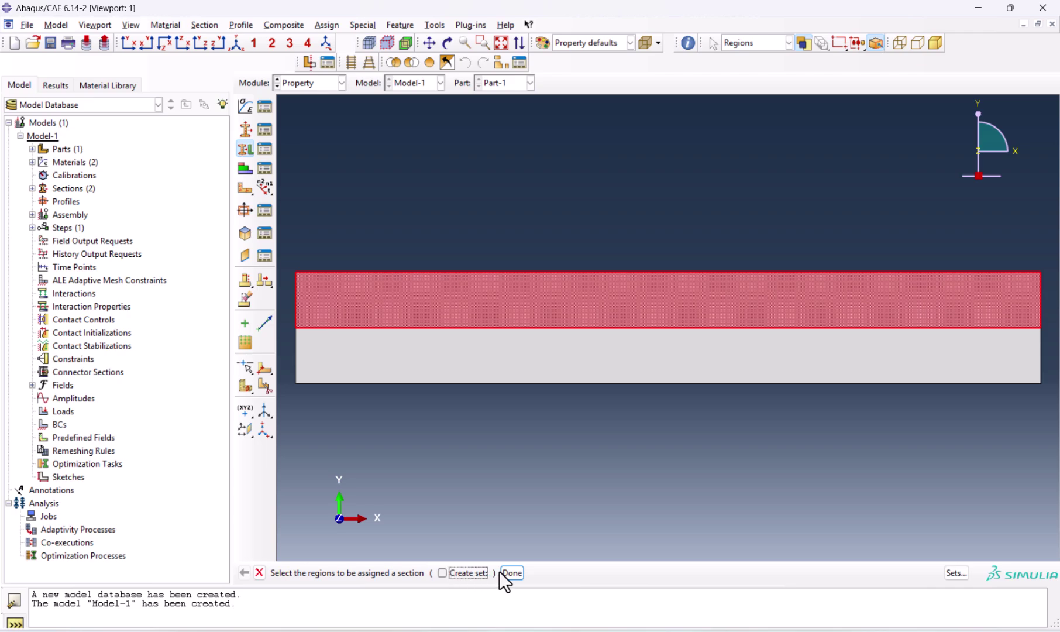
click(511, 572)
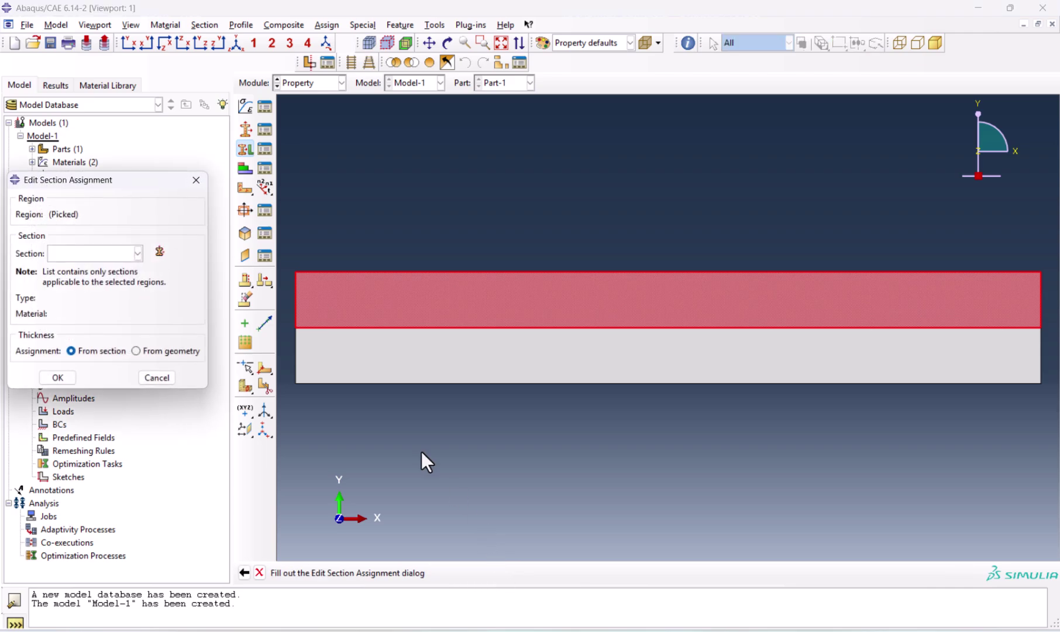
click(96, 254)
click(80, 282)
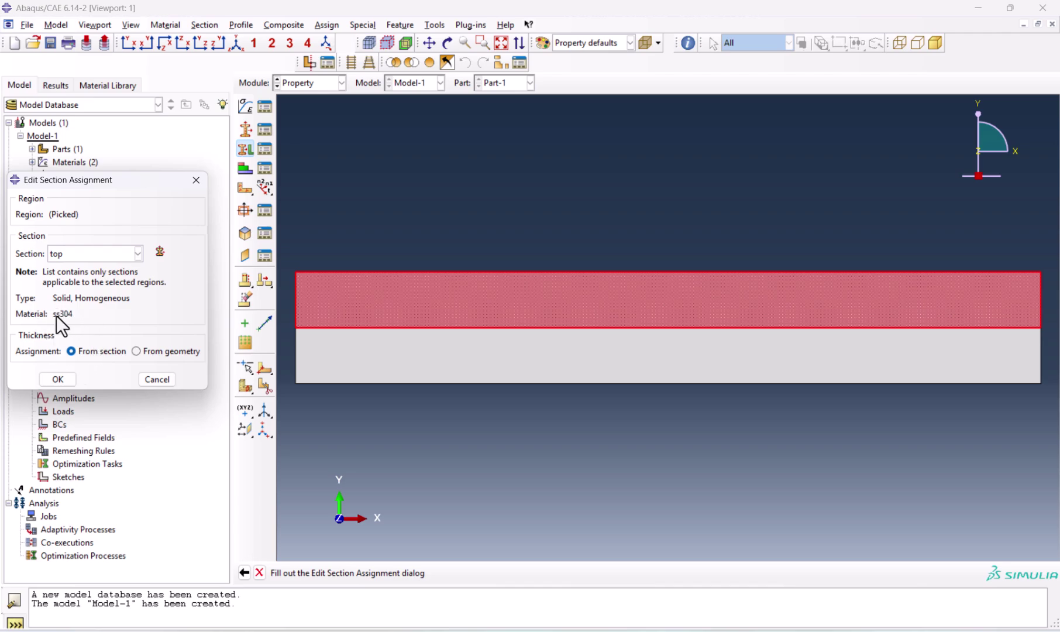
click(57, 379)
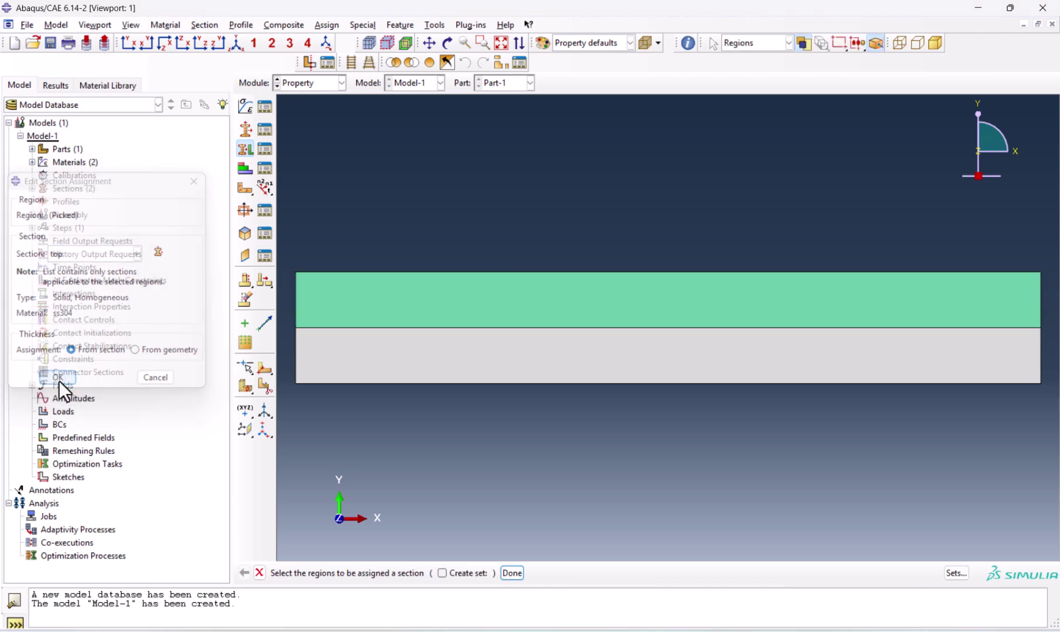
Step: Assign the 'bottom' section to the lower layer
click(359, 350)
click(512, 573)
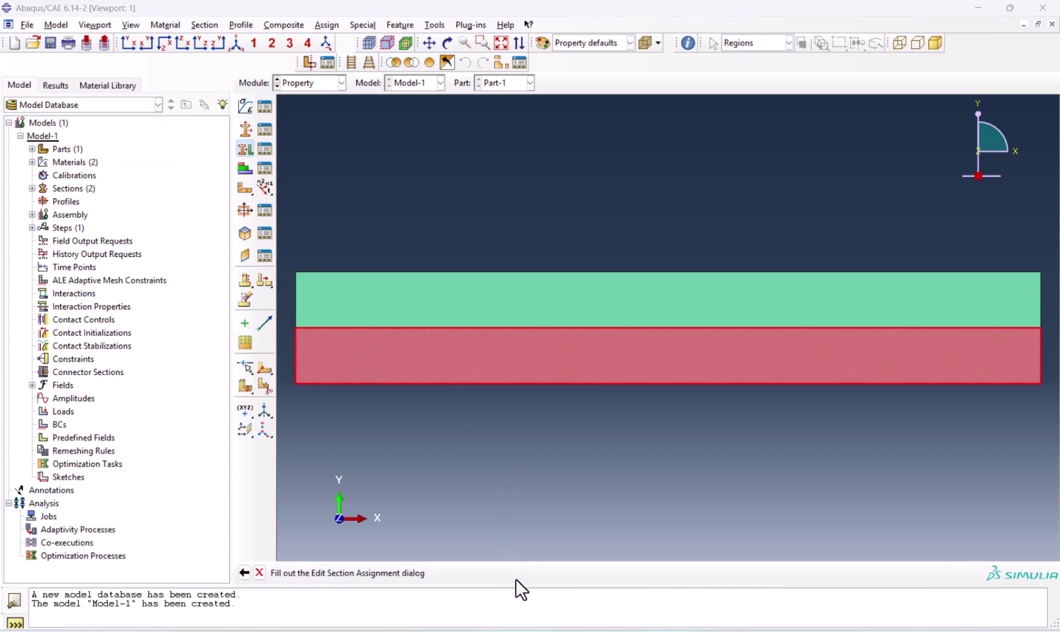
click(108, 250)
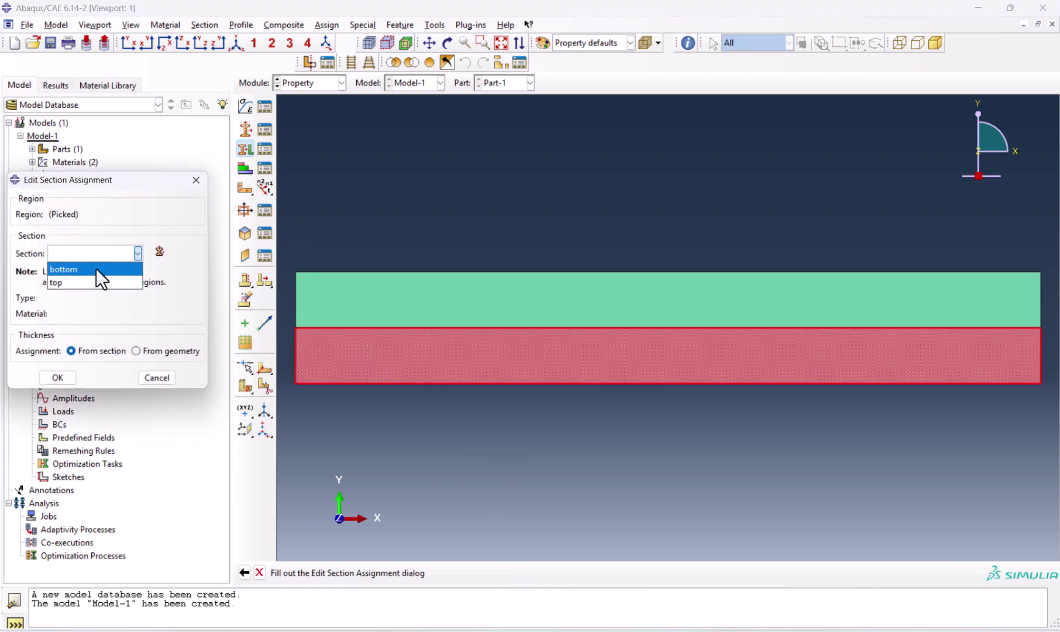
click(96, 268)
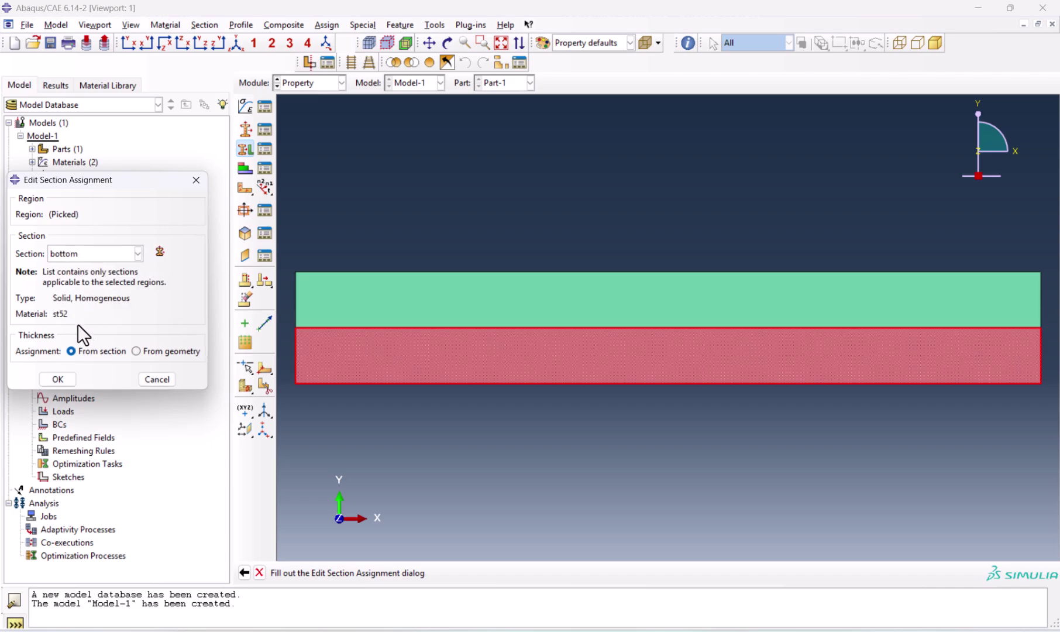
click(65, 385)
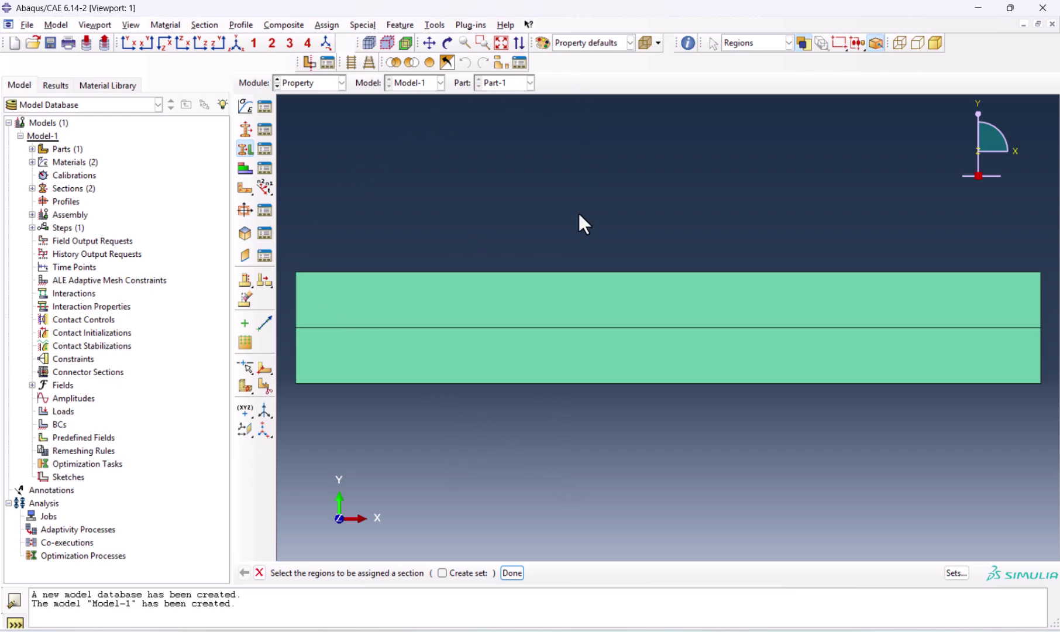
Step: Colour-code the strip by material to compare the ss304 and st52 layers
click(590, 48)
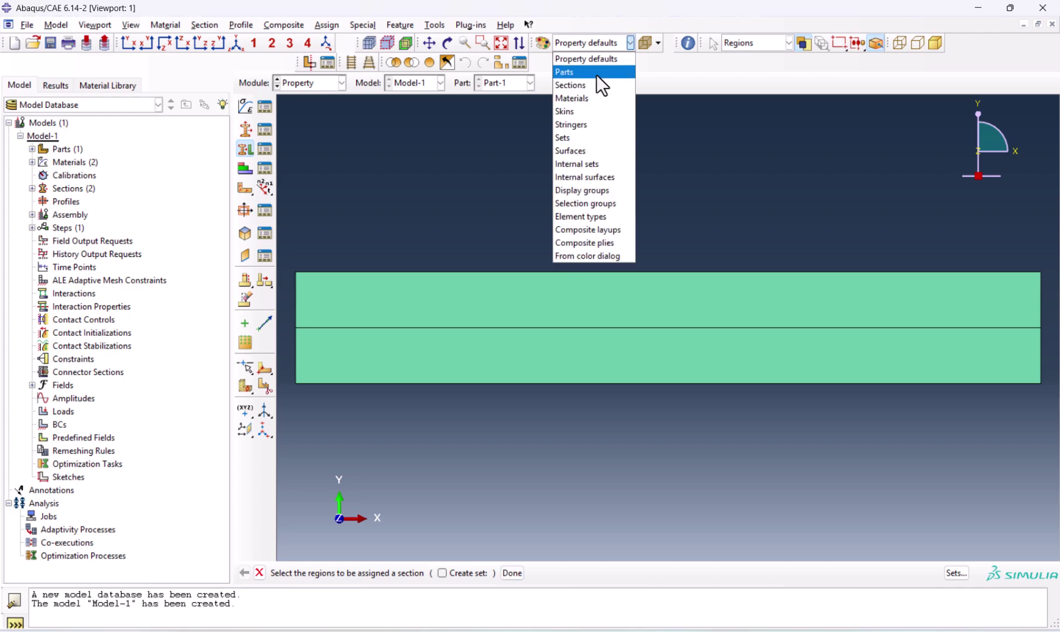
click(597, 96)
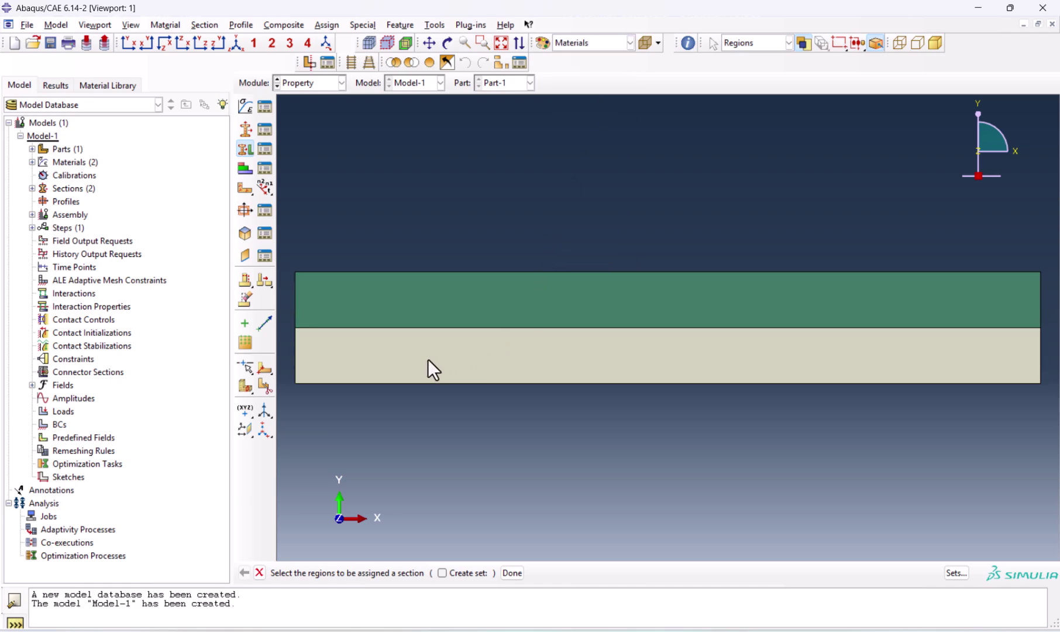
click(549, 44)
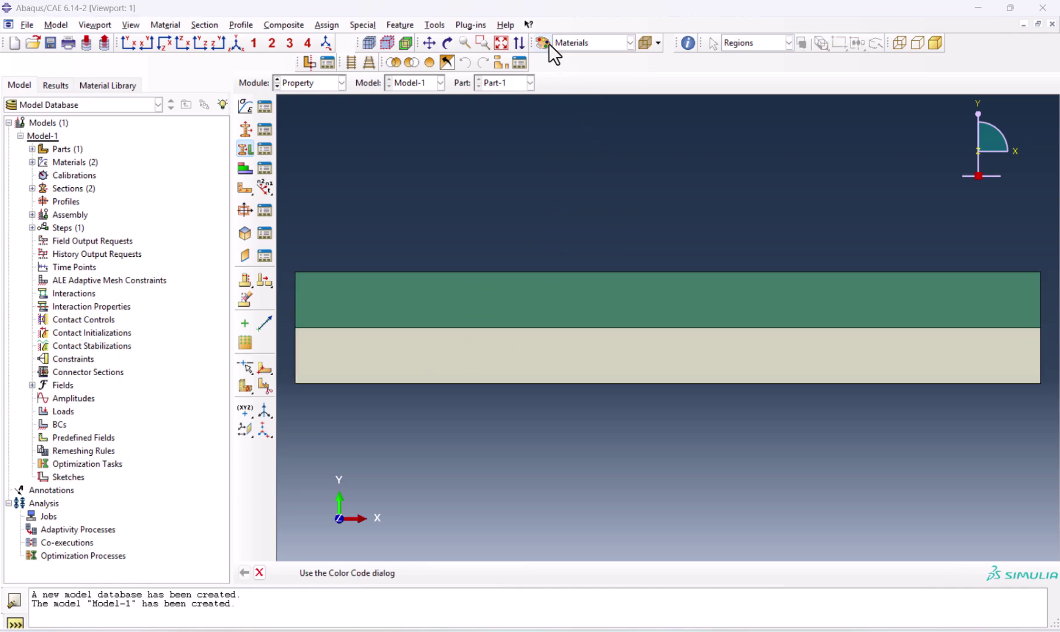
click(226, 217)
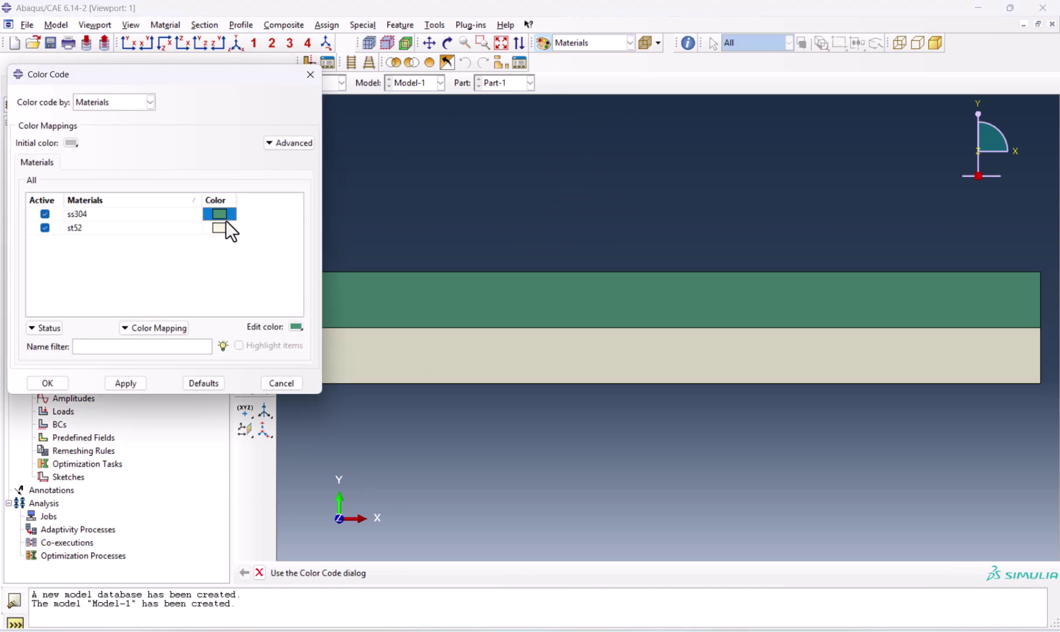
click(307, 76)
click(305, 83)
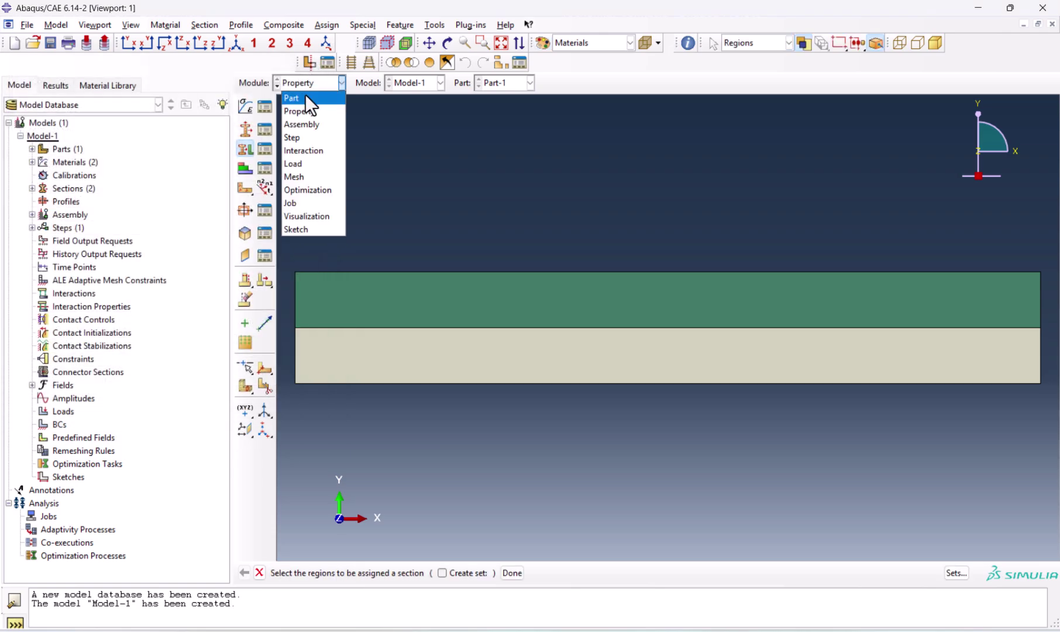
Step: Place an independent instance of Part-1 in the assembly
click(310, 125)
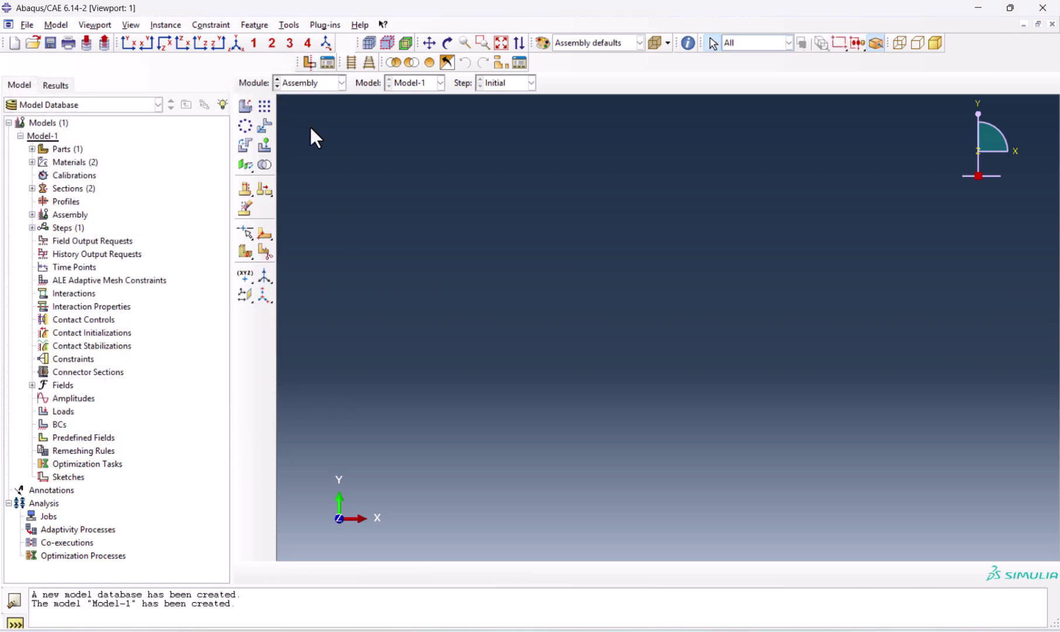
click(244, 111)
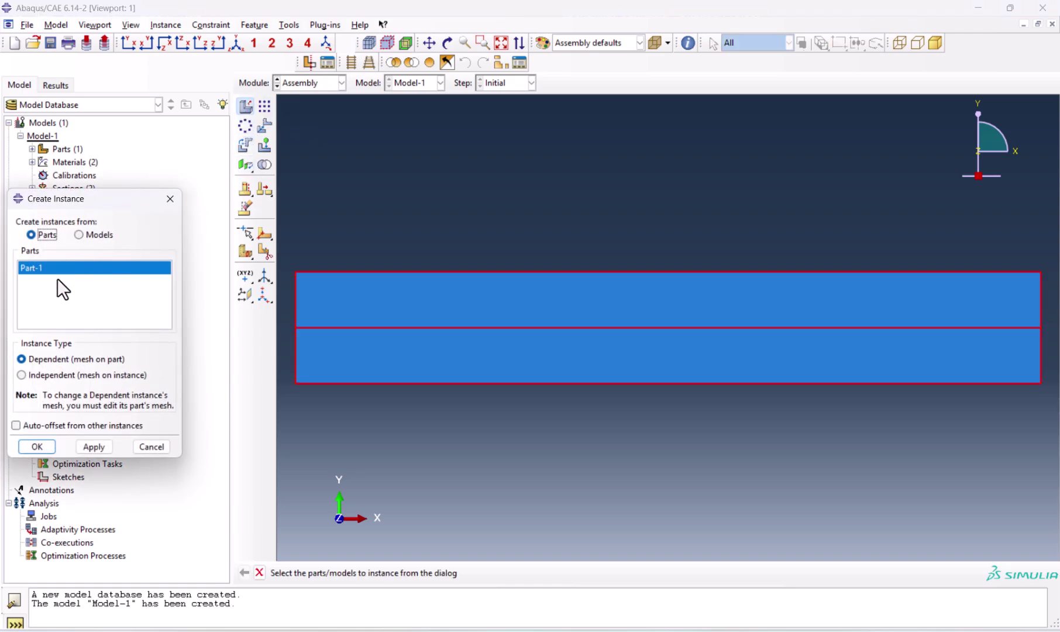
click(21, 375)
click(37, 446)
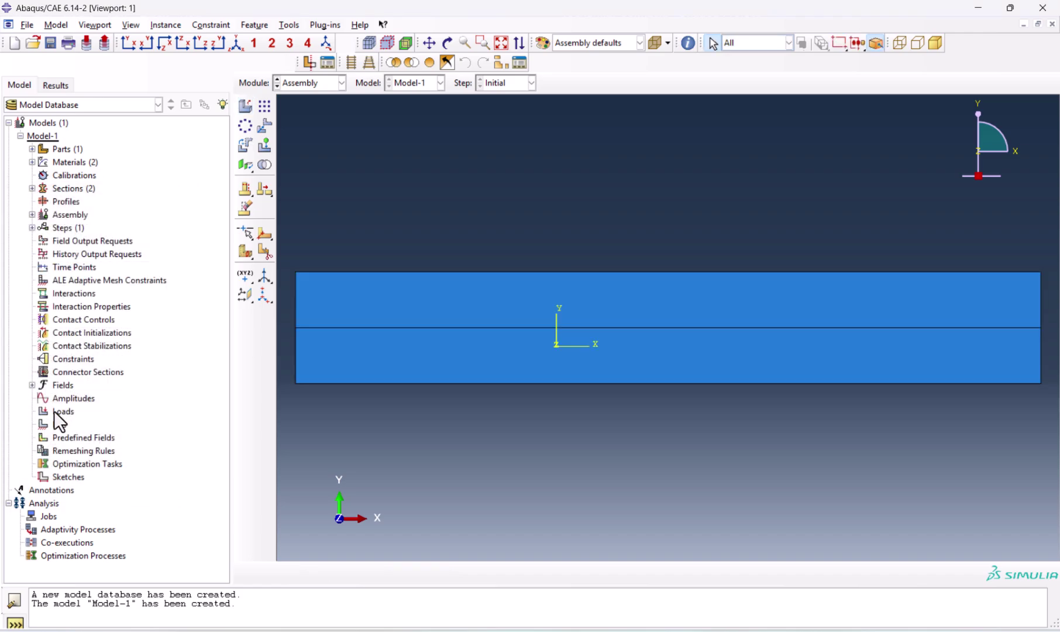
Step: Translate the instance so its bottom-left corner sits at the origin, and fit the view
click(269, 130)
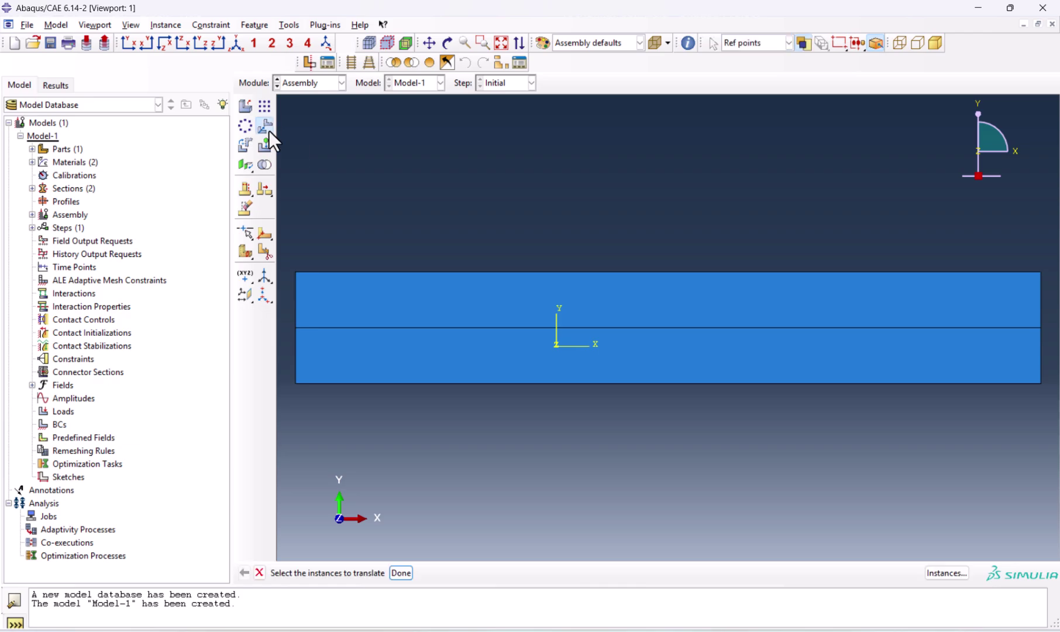
click(387, 362)
middle_click(331, 419)
click(296, 382)
click(556, 344)
middle_click(548, 397)
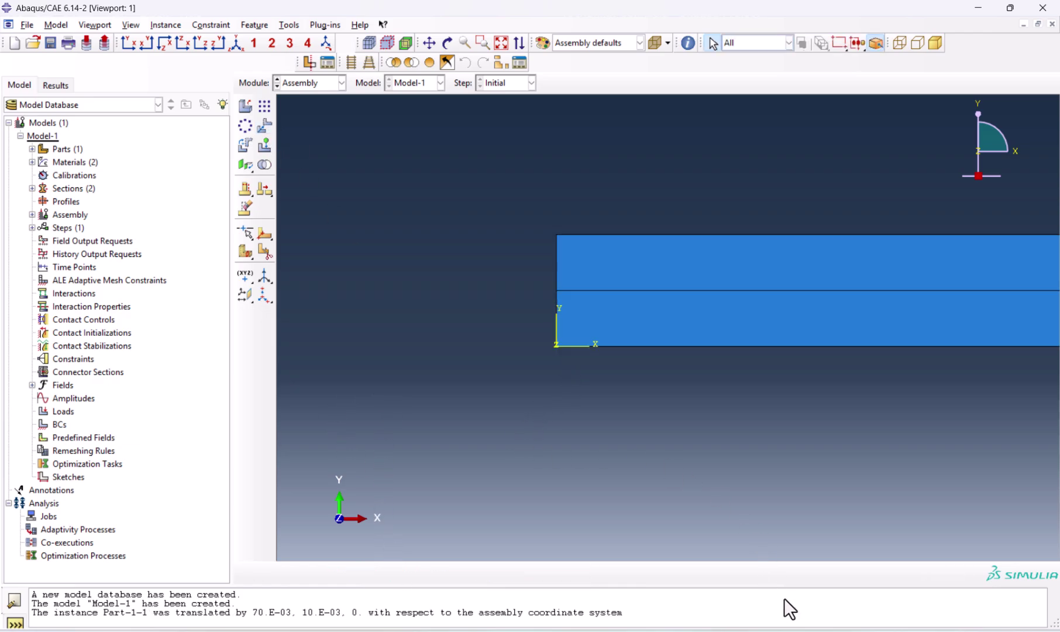
click(501, 43)
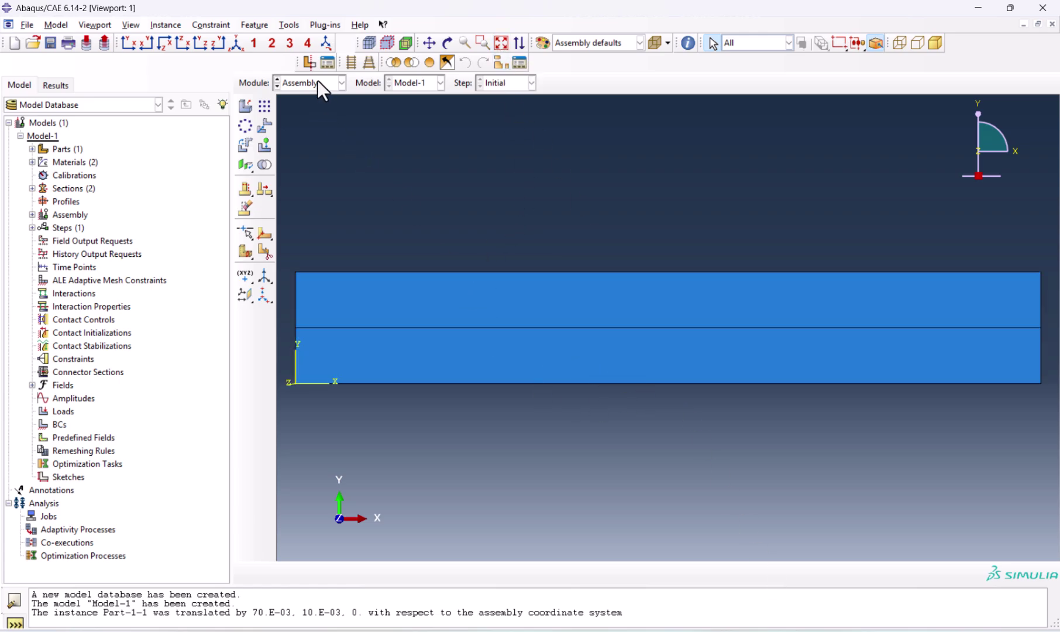
click(317, 80)
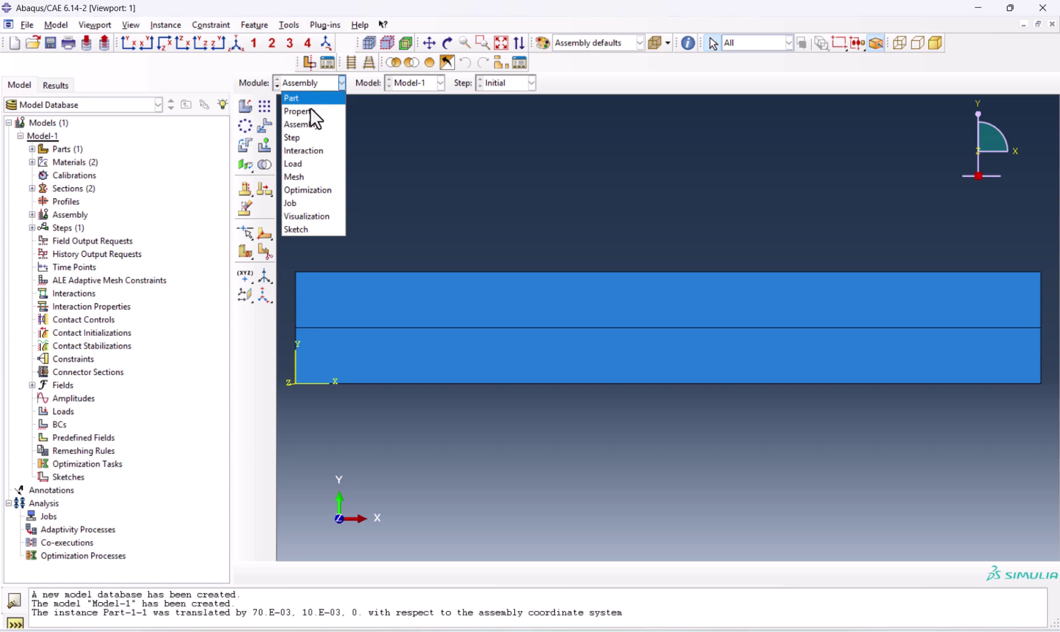
Step: Create coupled temp-displacement Step-1 with initial increment 0.1 and maximum temperature change 1
click(301, 137)
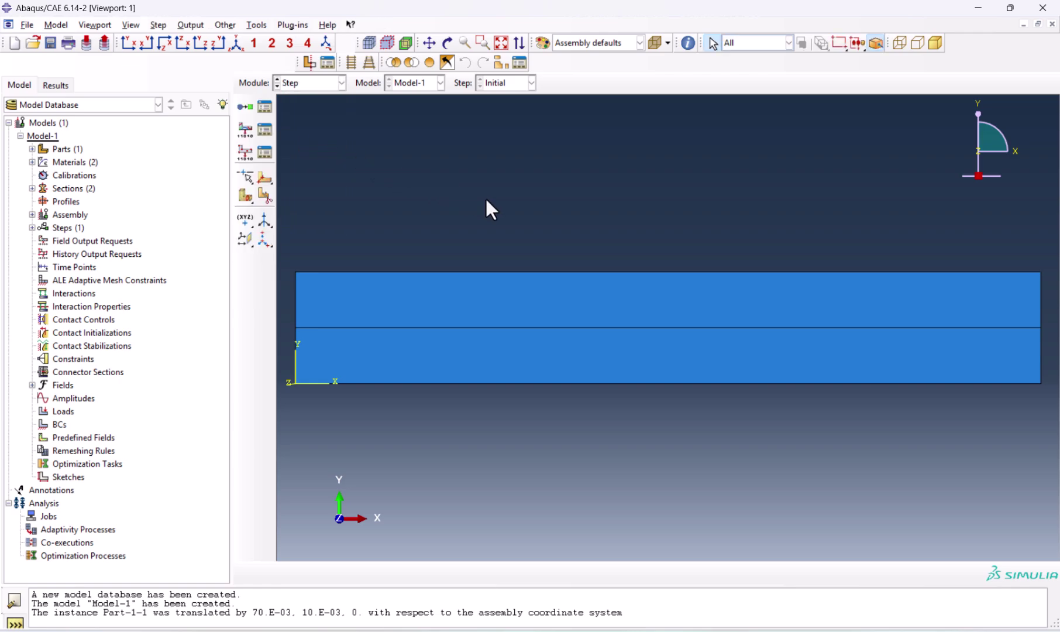
click(245, 108)
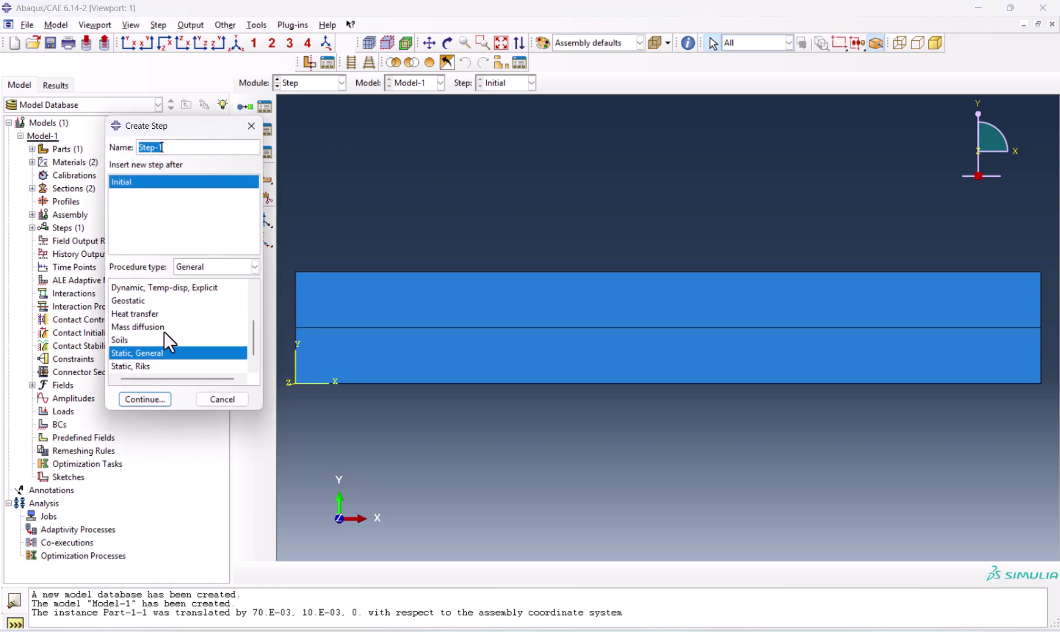
scroll(167, 332, up, 2)
click(161, 286)
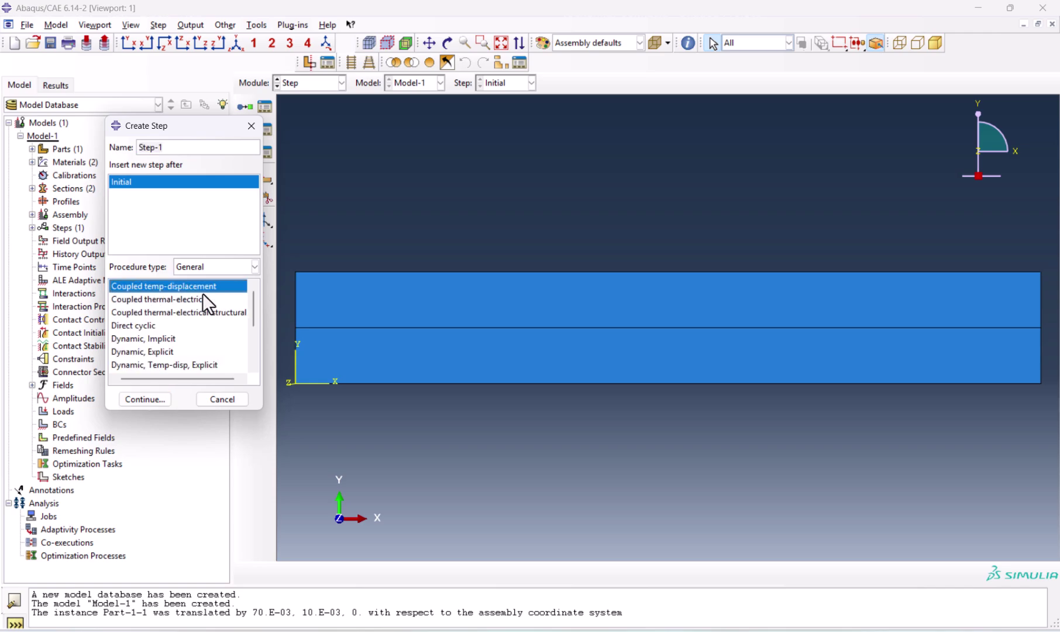
click(150, 397)
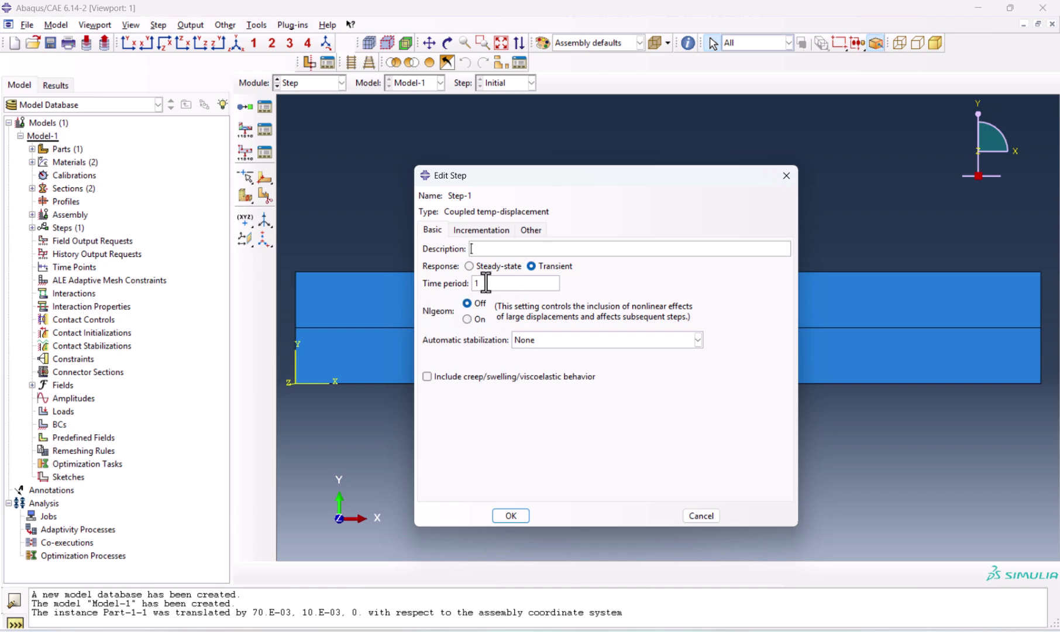
click(480, 231)
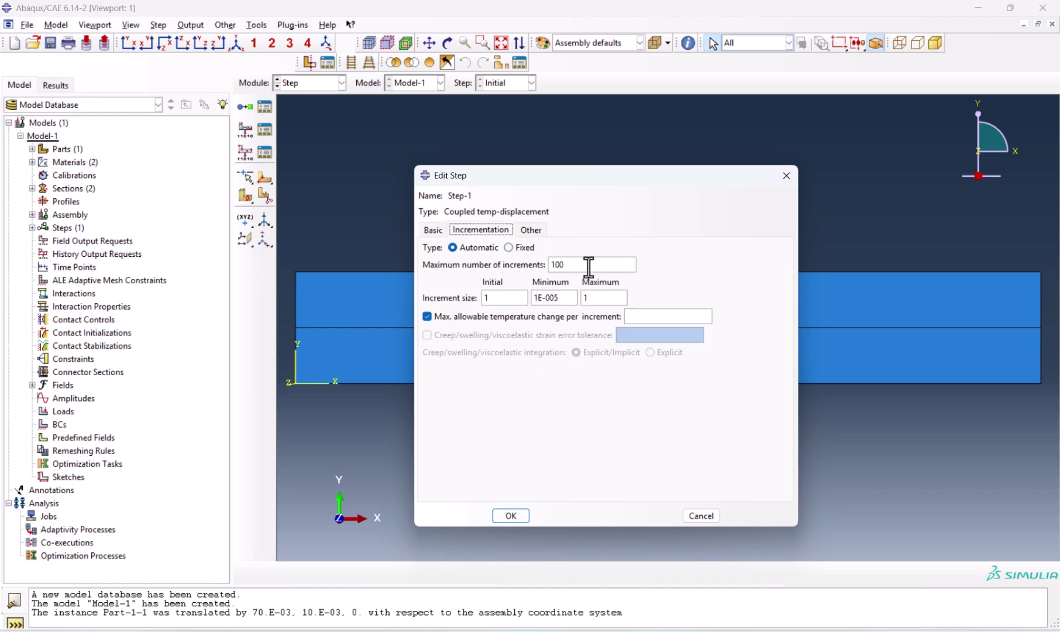
double_click(498, 300)
text(0.)
click(628, 316)
click(508, 515)
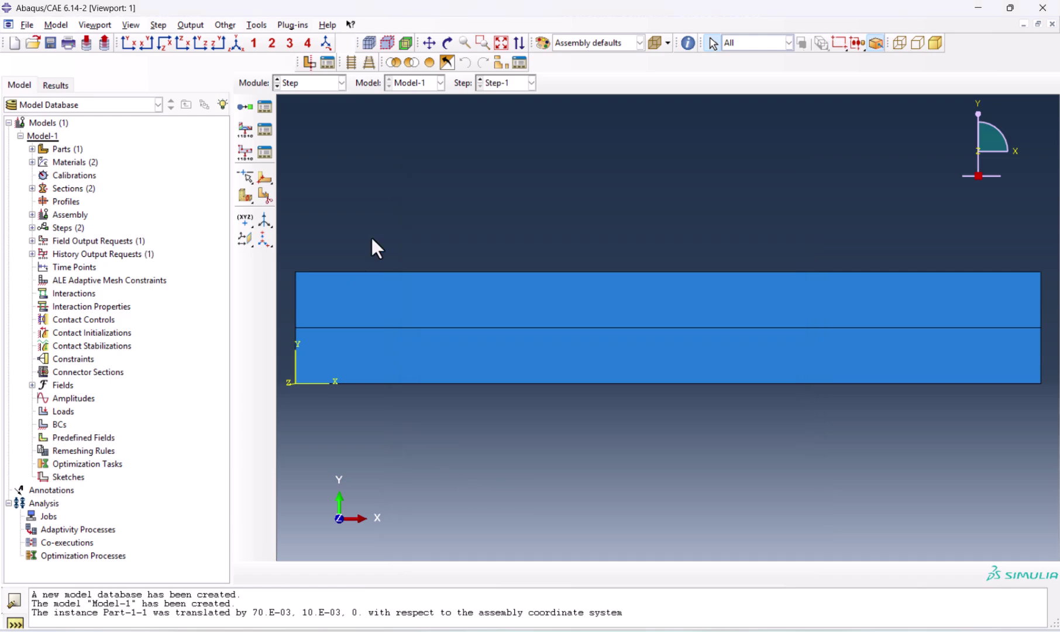
click(341, 84)
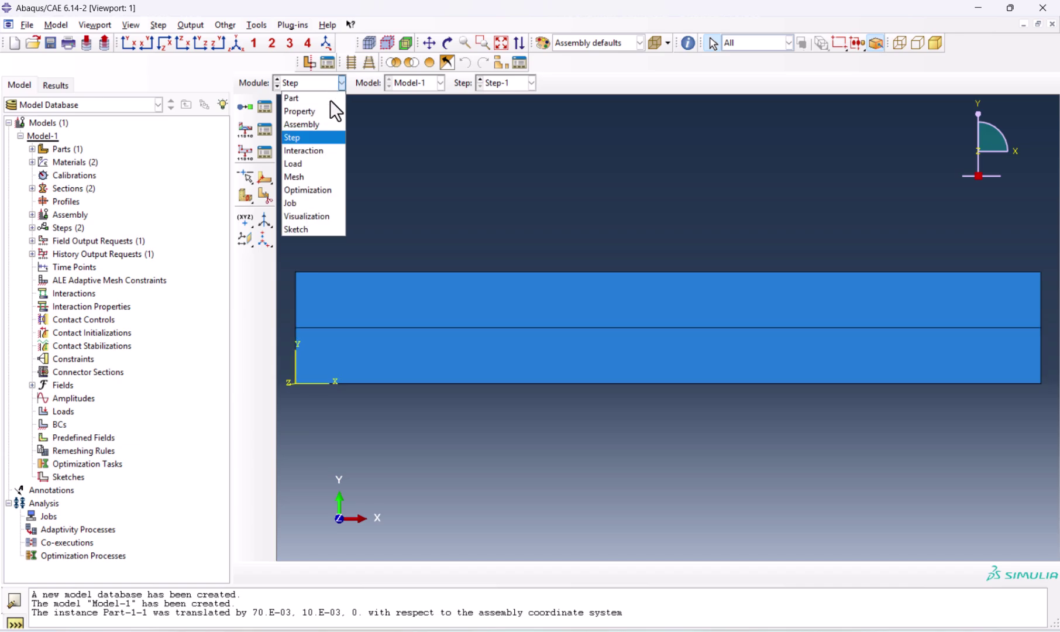
Step: Create displacement/rotation BC-1 fixing U1 and U2 at zero on the strip's left edge
click(329, 164)
click(269, 136)
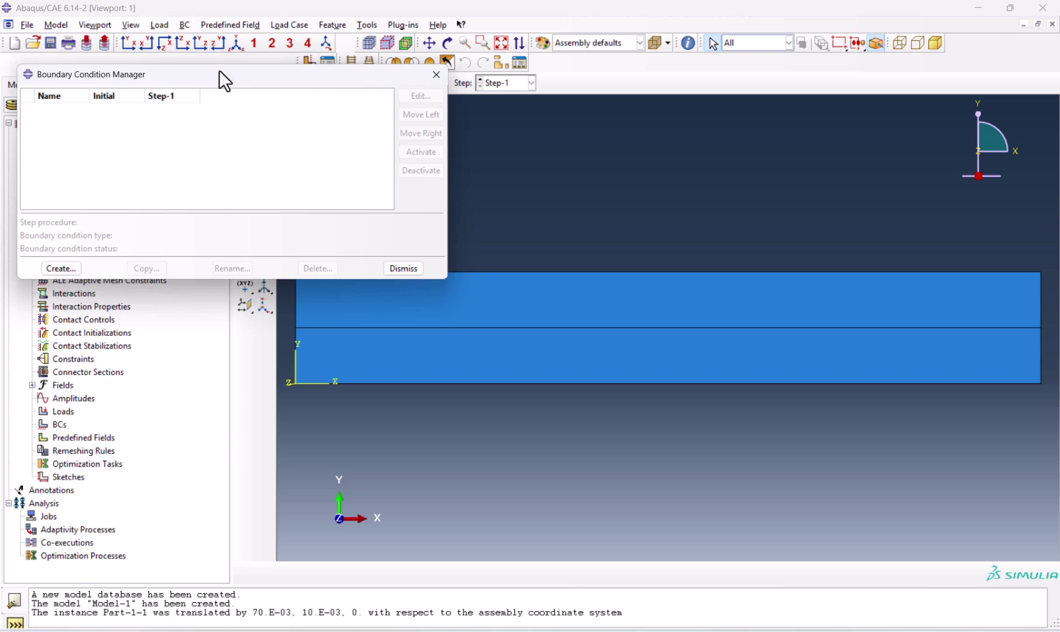
drag(221, 74, 279, 28)
drag(504, 133, 409, 145)
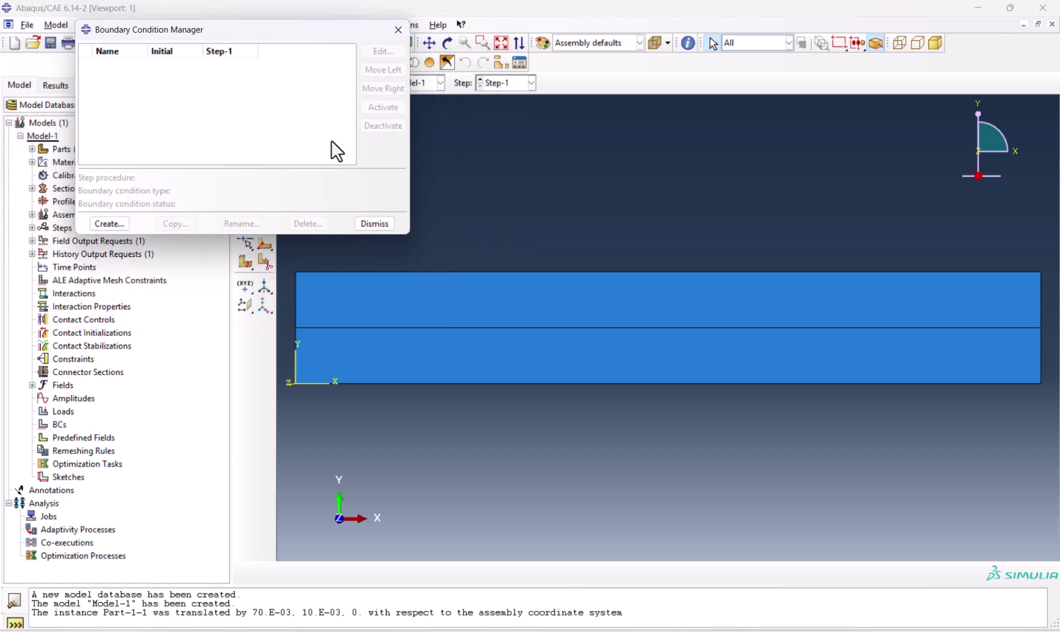
click(117, 220)
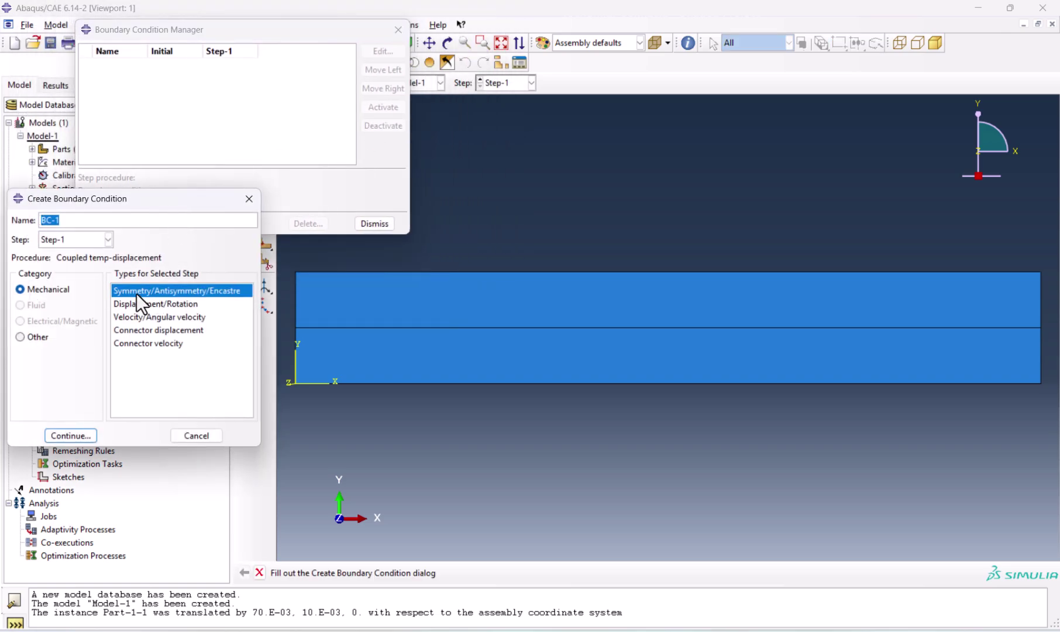
click(148, 304)
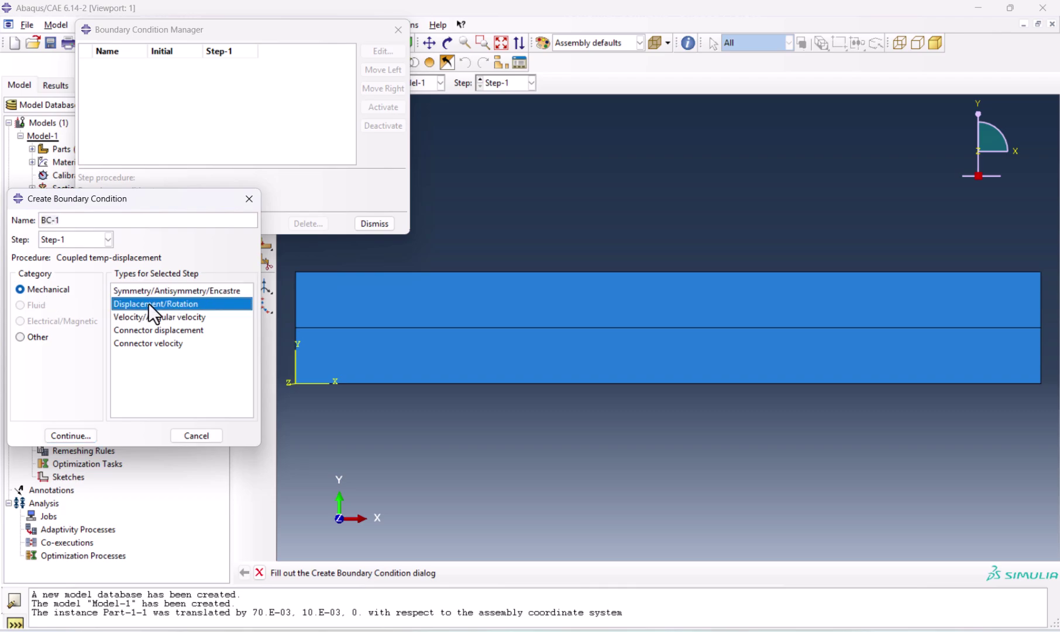
click(88, 436)
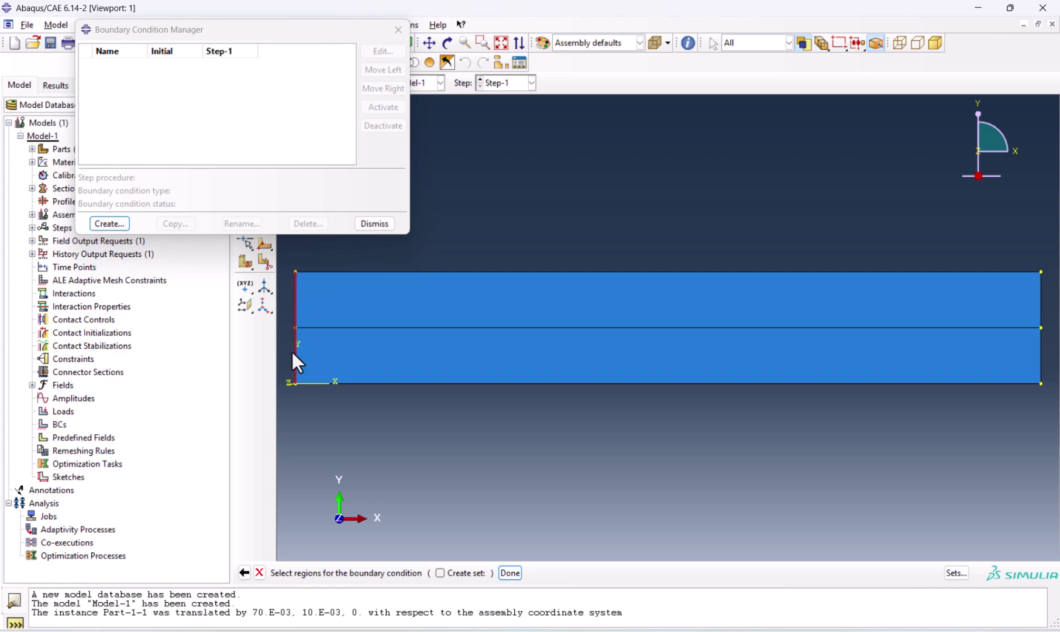
click(507, 572)
click(171, 251)
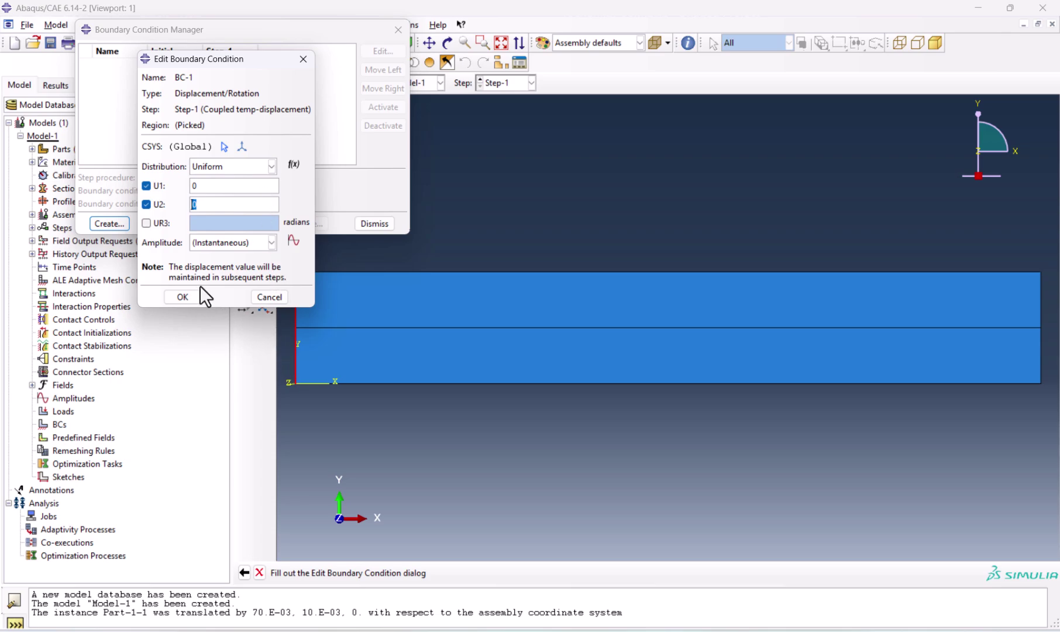
click(187, 296)
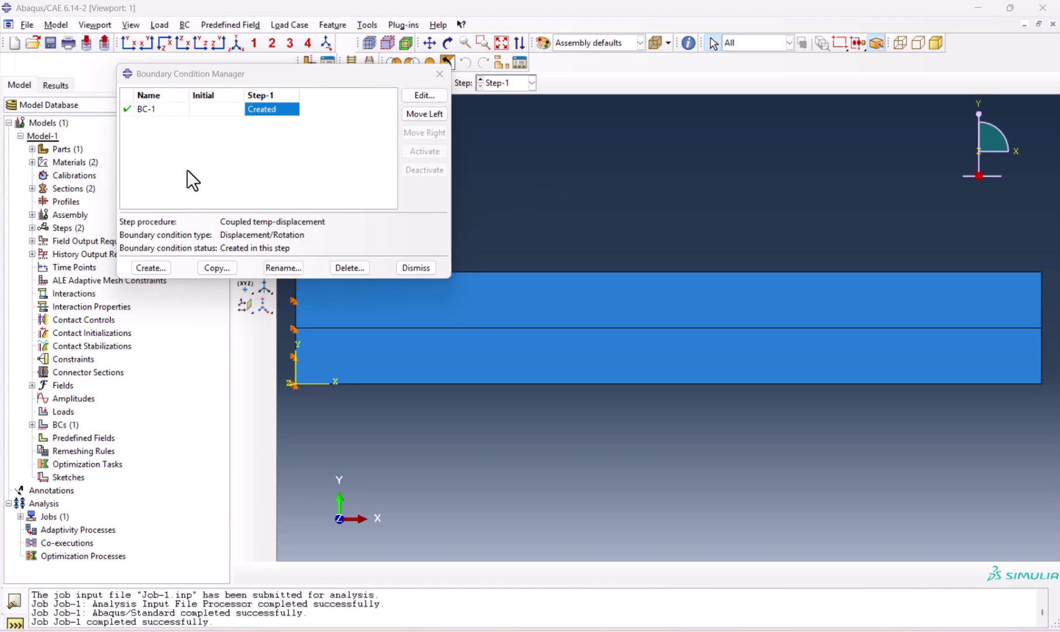
Step: Create a temperature predefined field of 20 over the whole strip in the Initial step
click(414, 268)
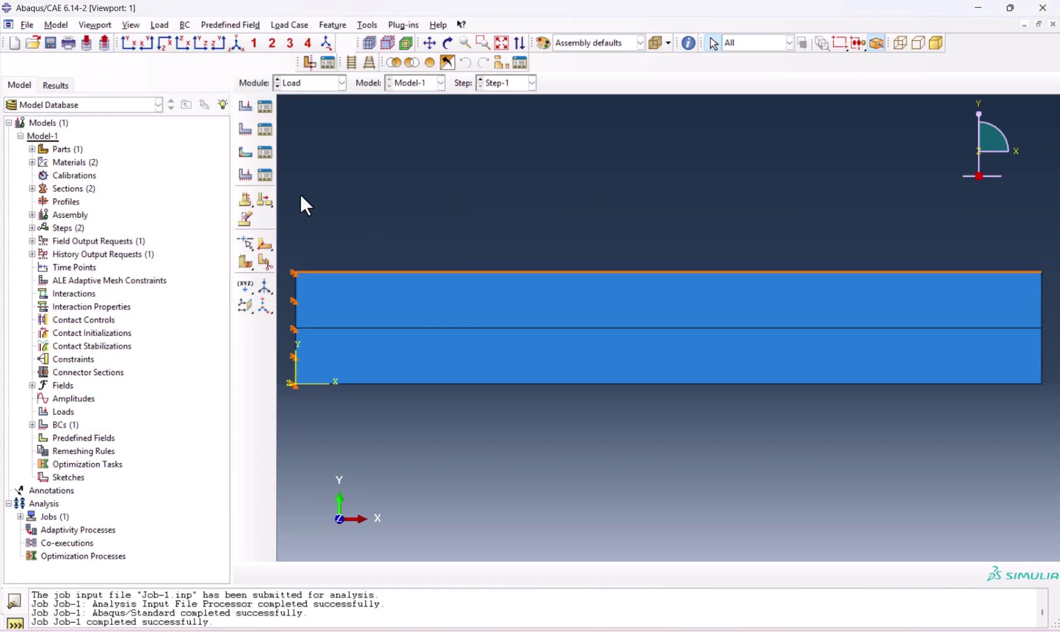
click(249, 154)
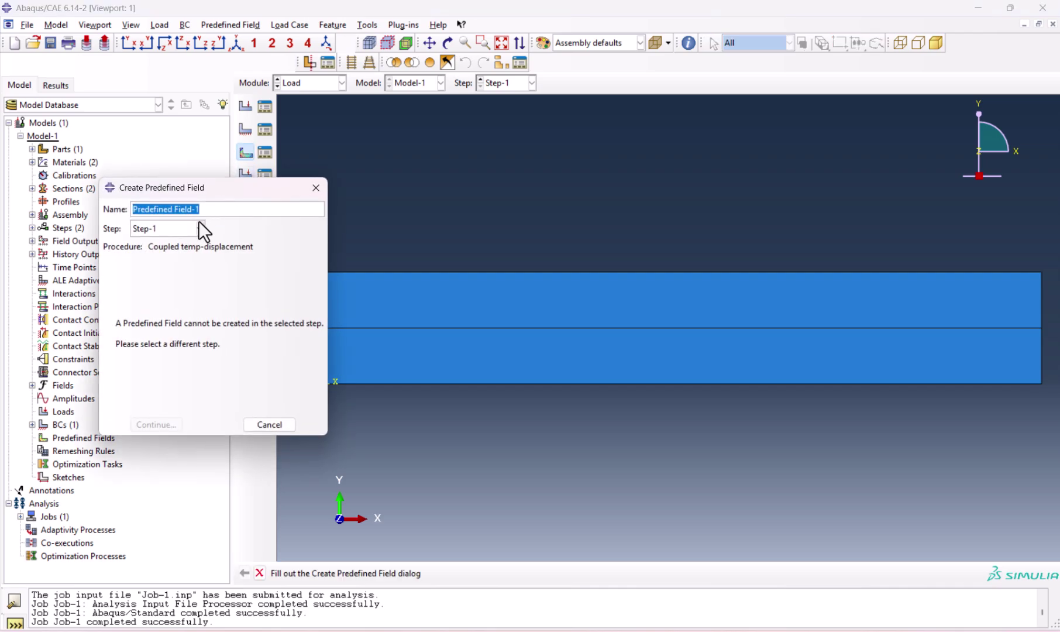
click(161, 232)
click(158, 244)
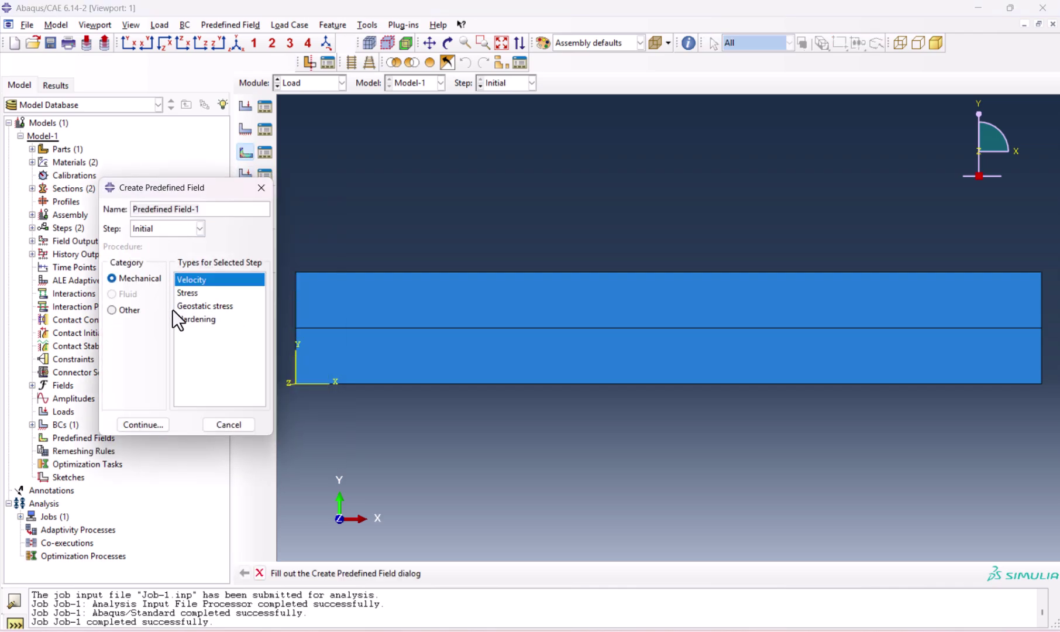
click(124, 310)
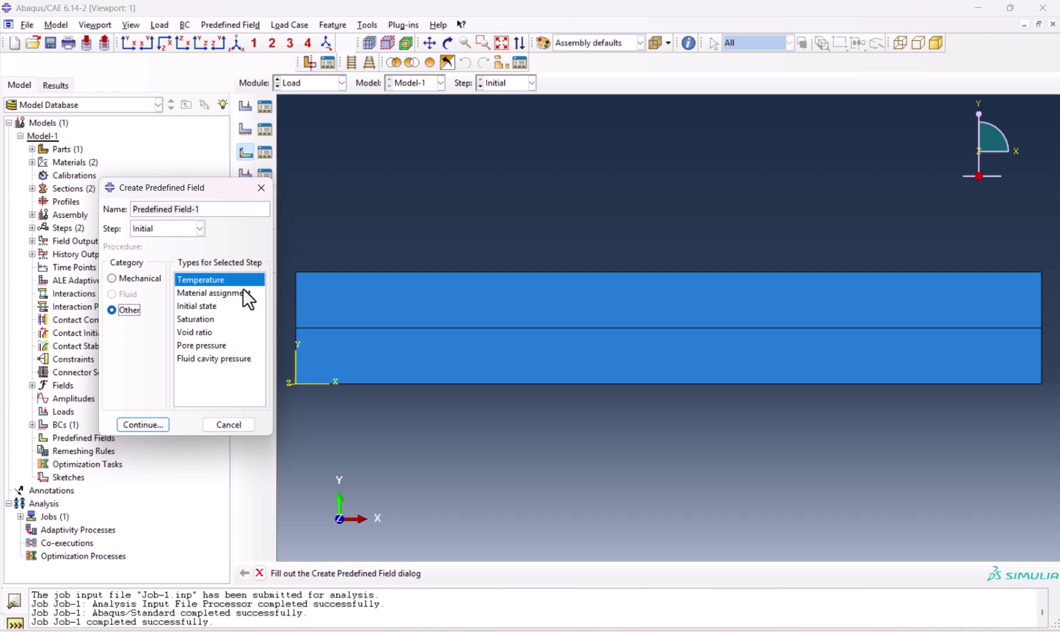
click(141, 425)
drag(500, 219, 751, 471)
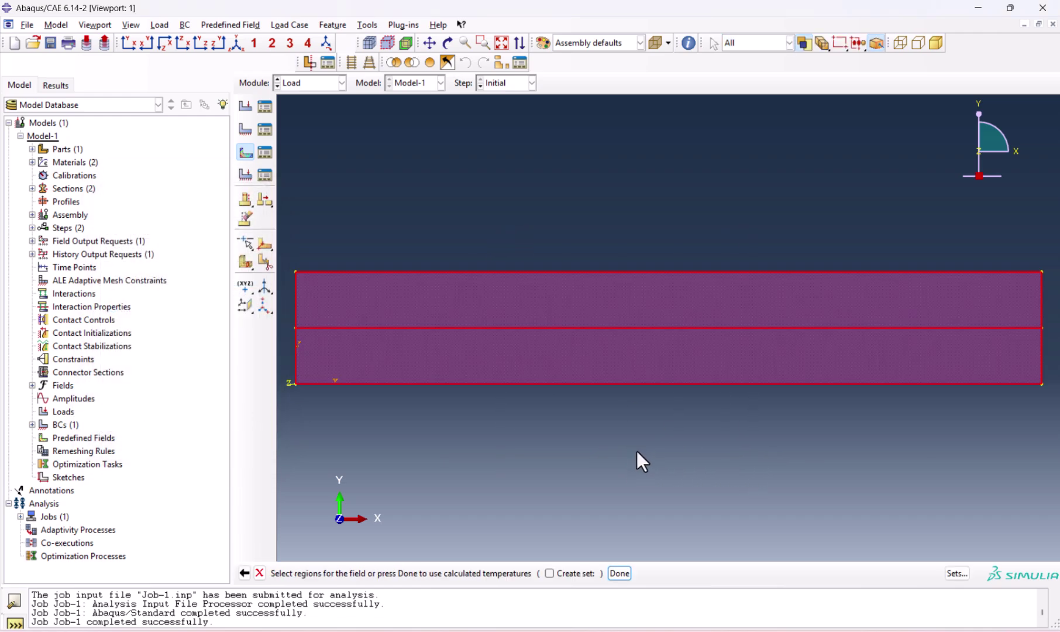
middle_click(637, 451)
click(146, 366)
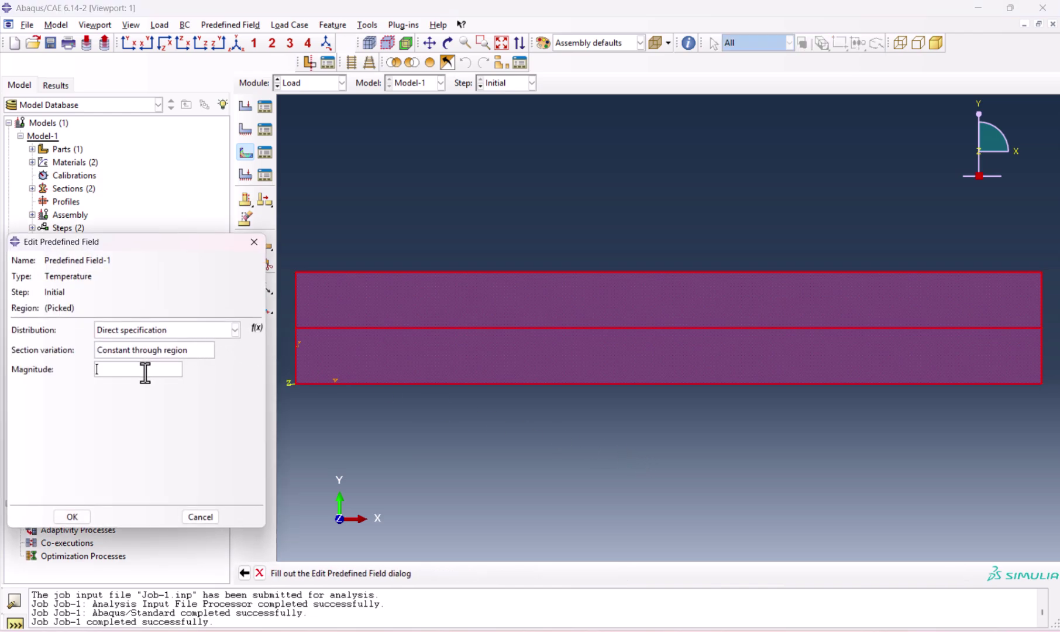
text(20)
click(73, 517)
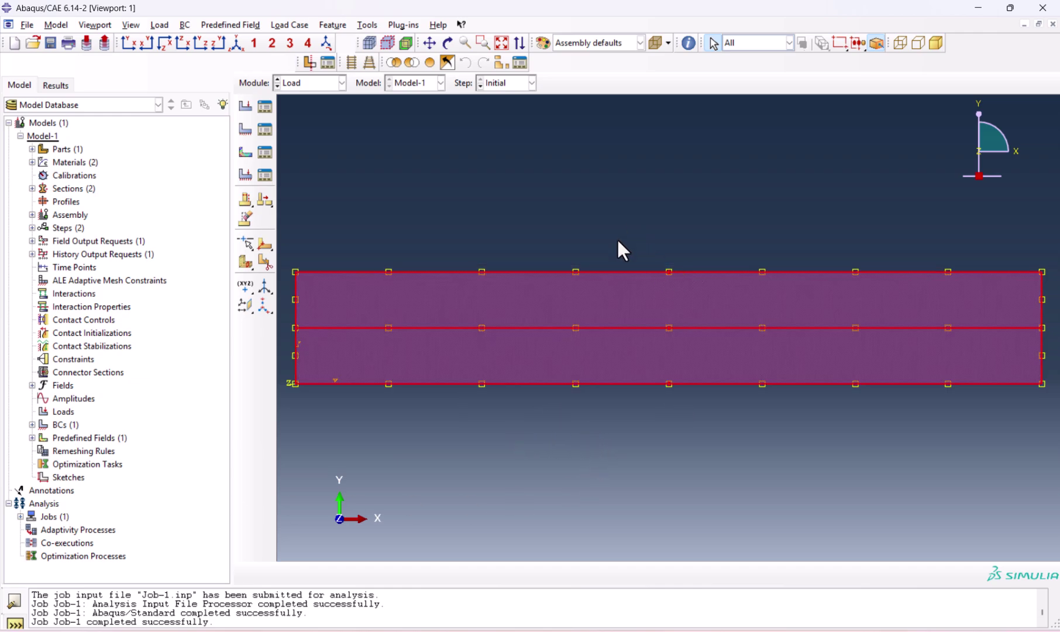
Step: Create temperature BC-2 in Step-1 holding the bottom edge at 20
click(265, 131)
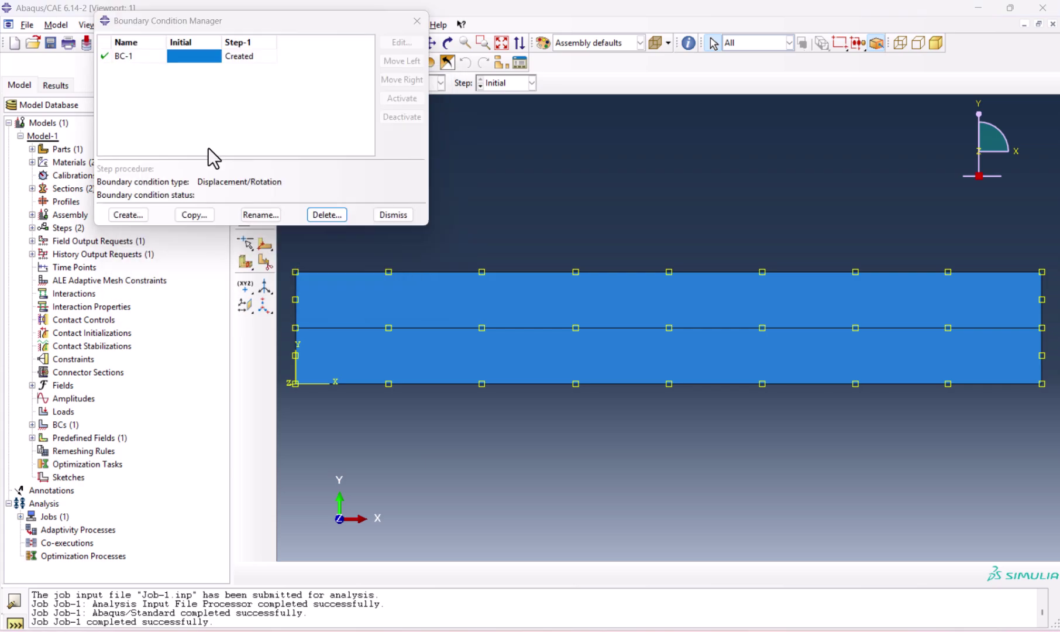
click(126, 215)
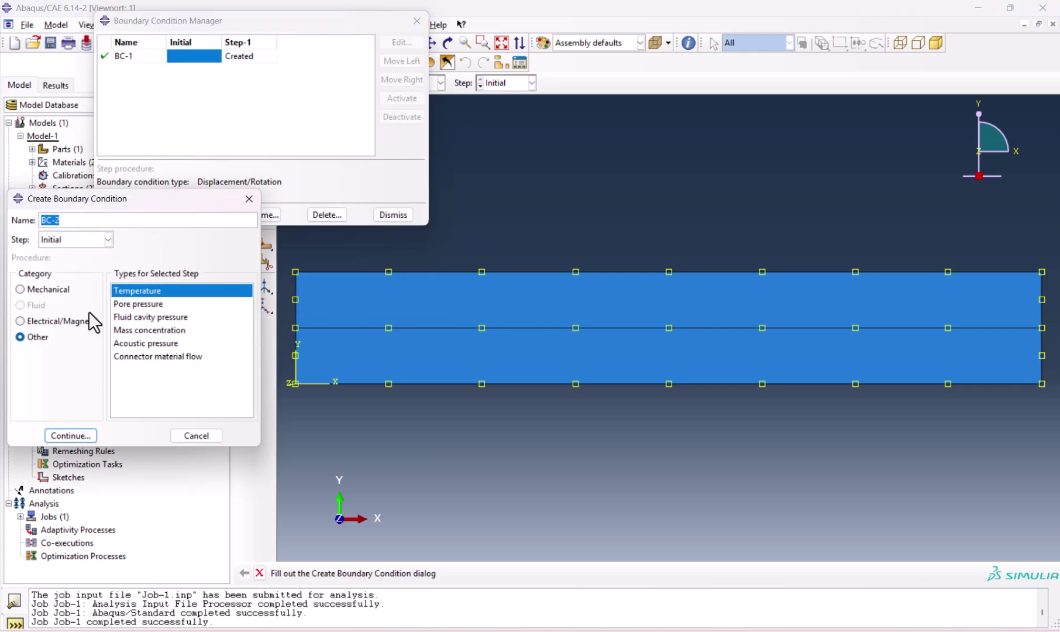
click(86, 241)
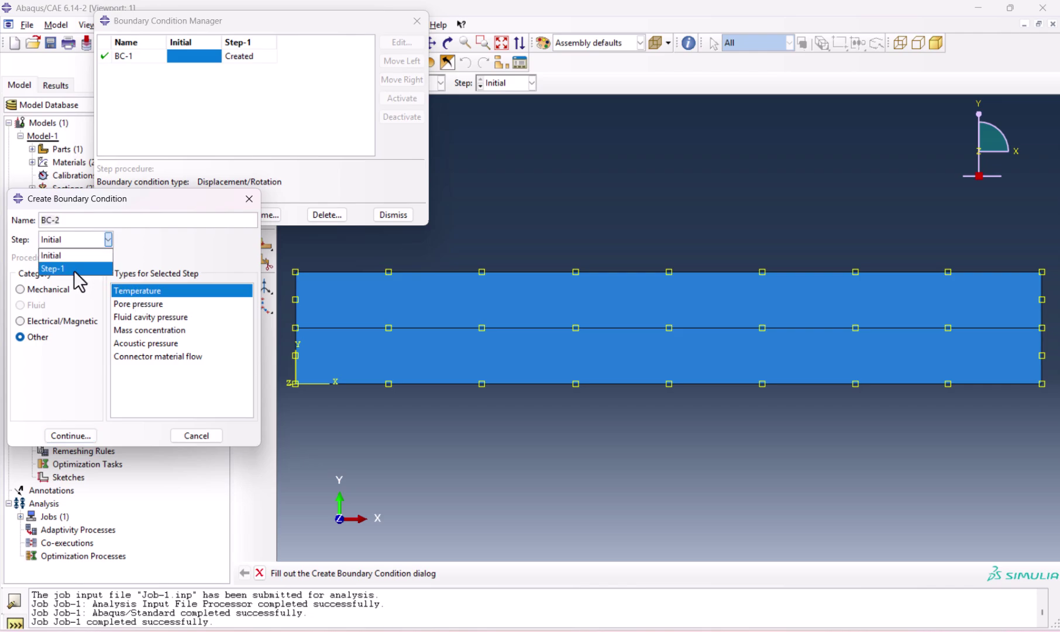
click(74, 270)
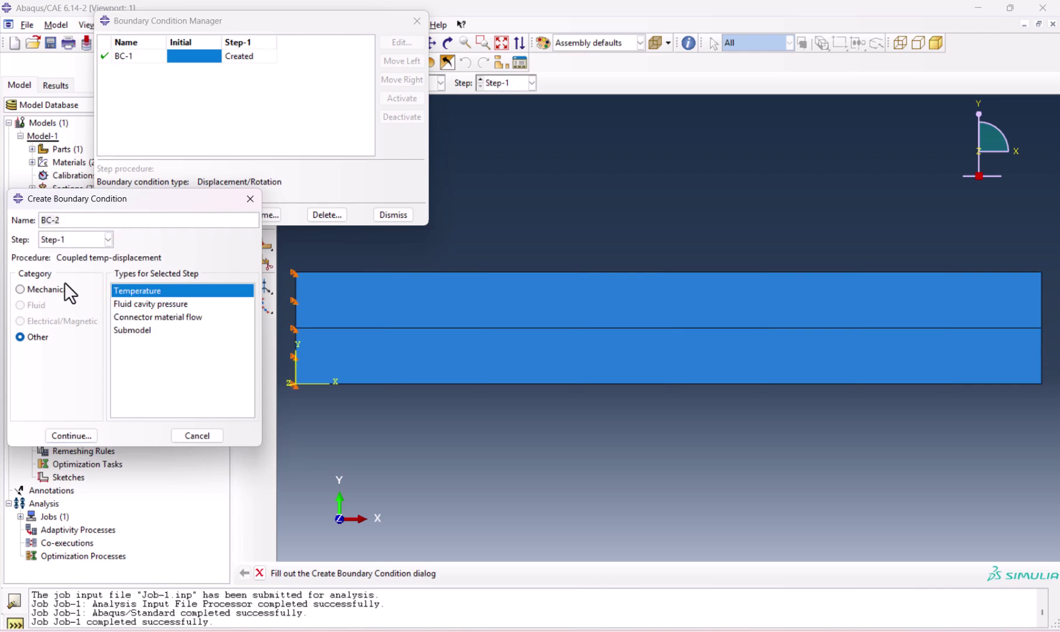
click(80, 435)
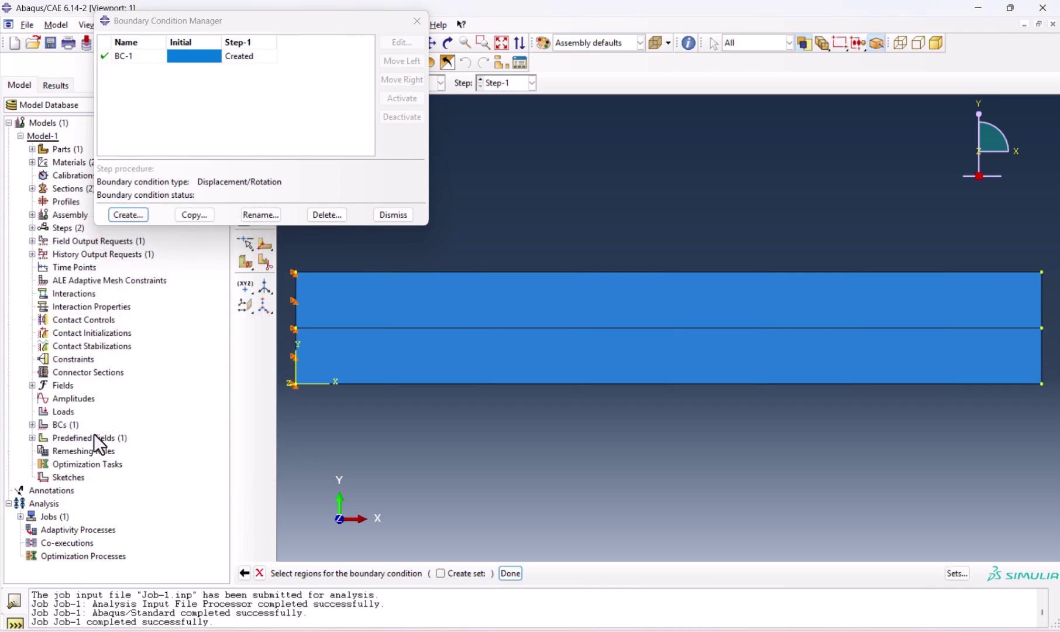
click(437, 385)
click(510, 573)
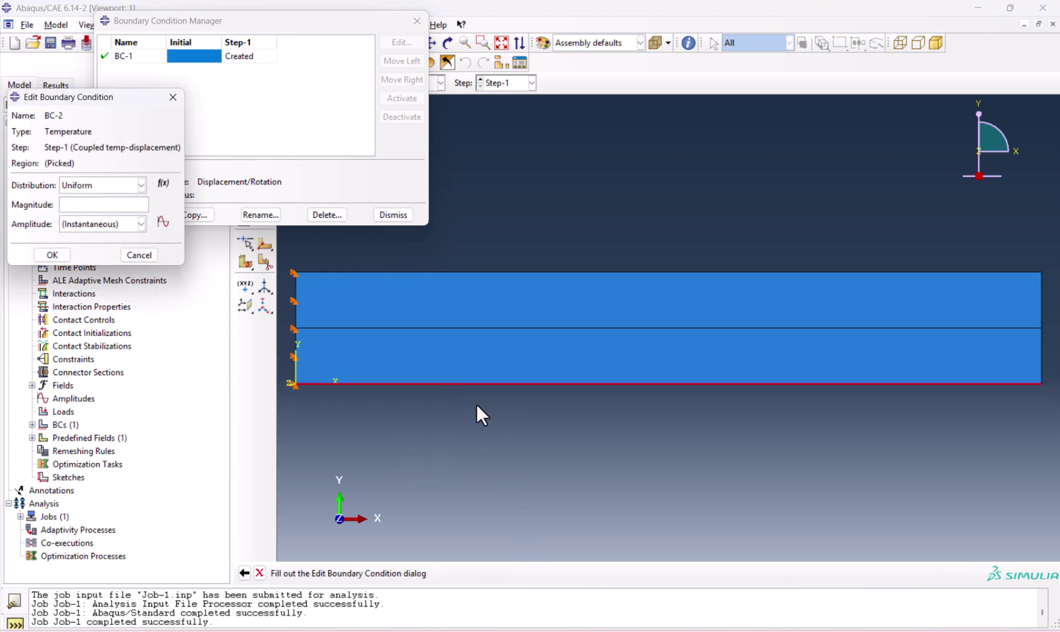
click(107, 205)
text(20)
click(62, 257)
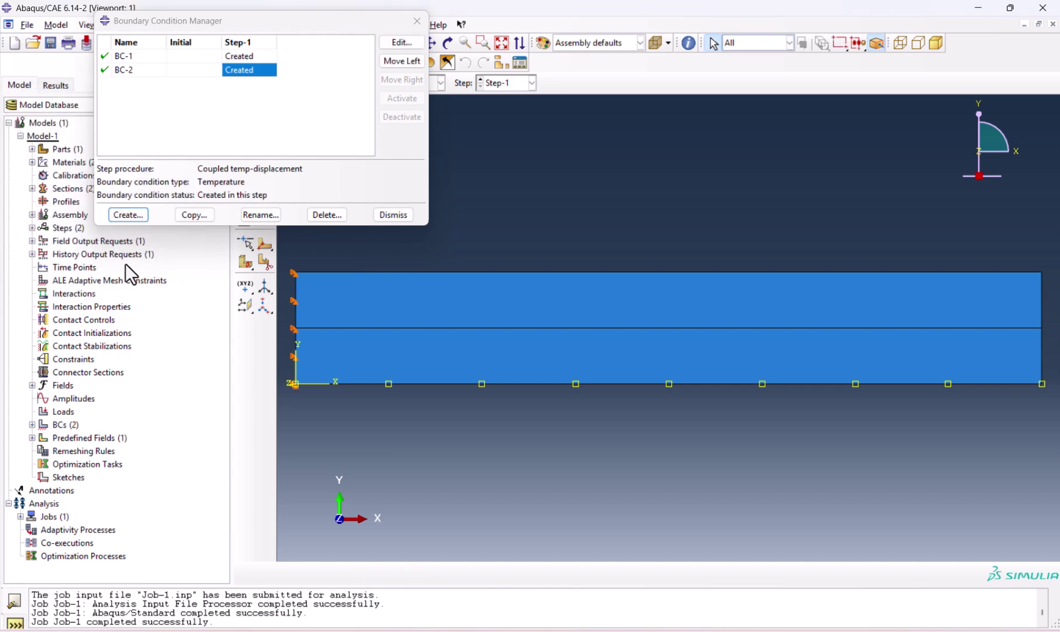
Step: Create temperature BC-3 holding the top edge at 100
click(127, 215)
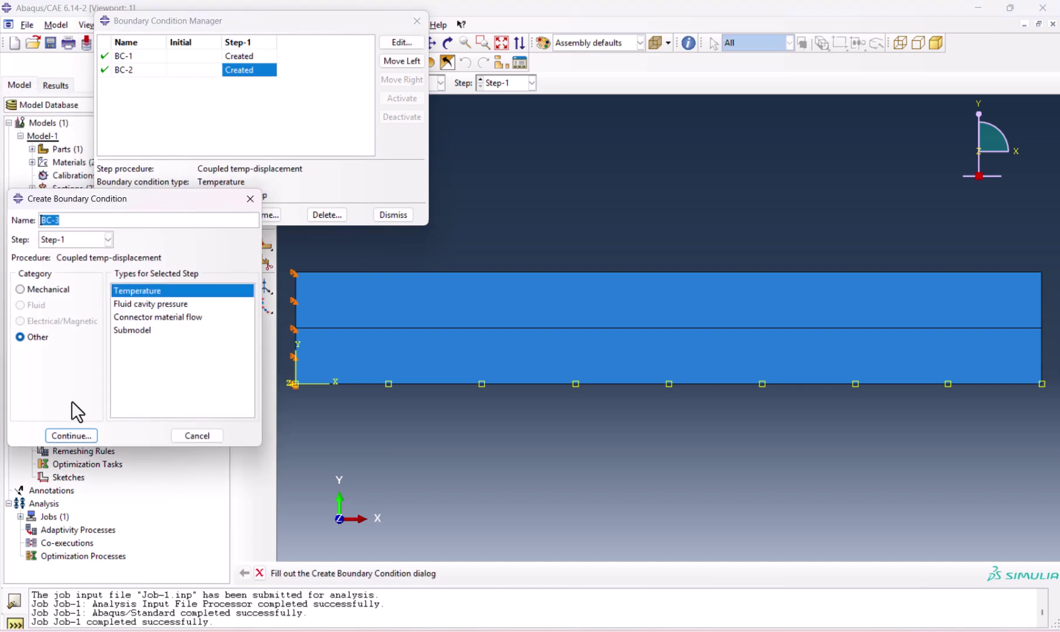
click(67, 435)
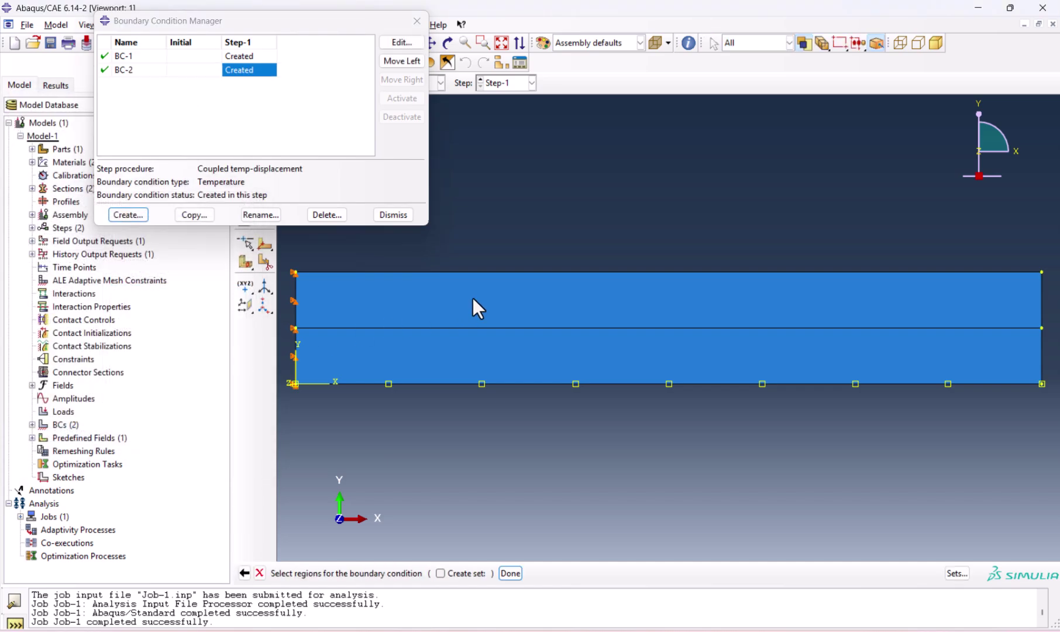
click(493, 271)
middle_click(591, 223)
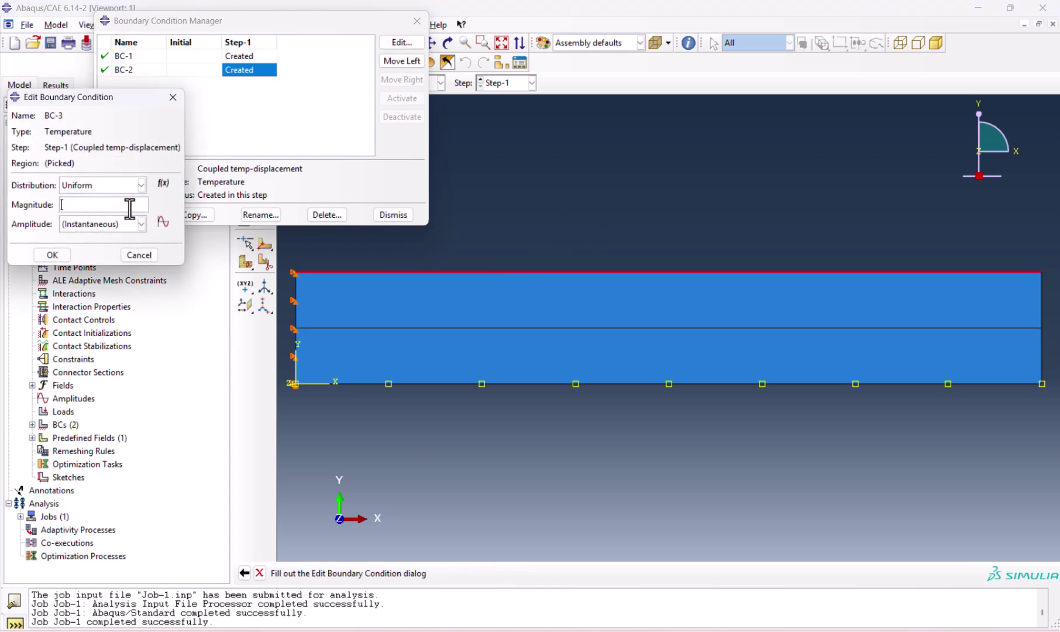
text(100)
click(51, 254)
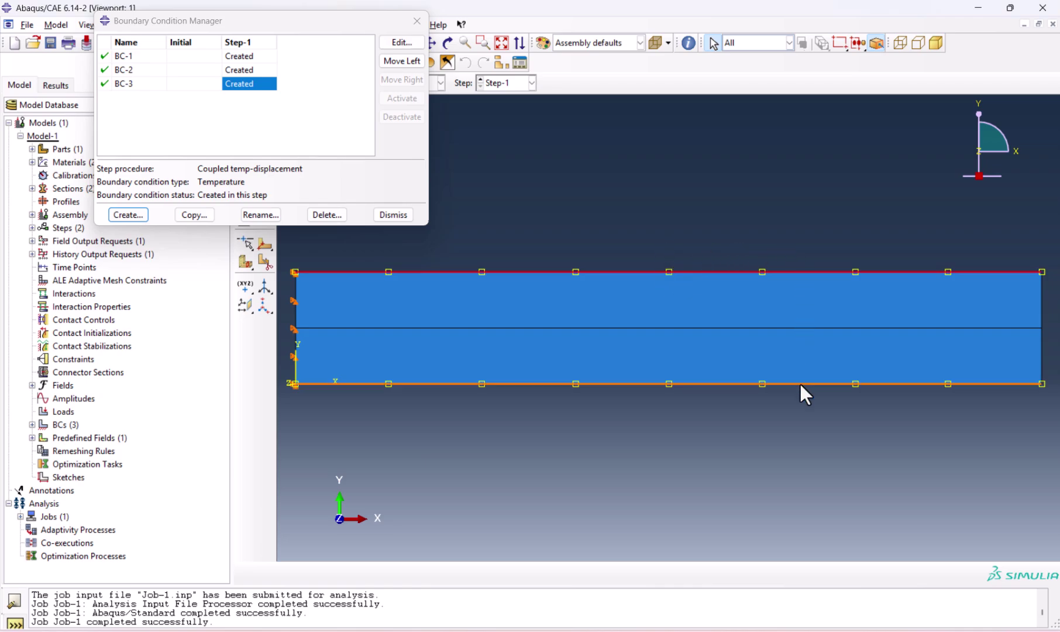
click(395, 214)
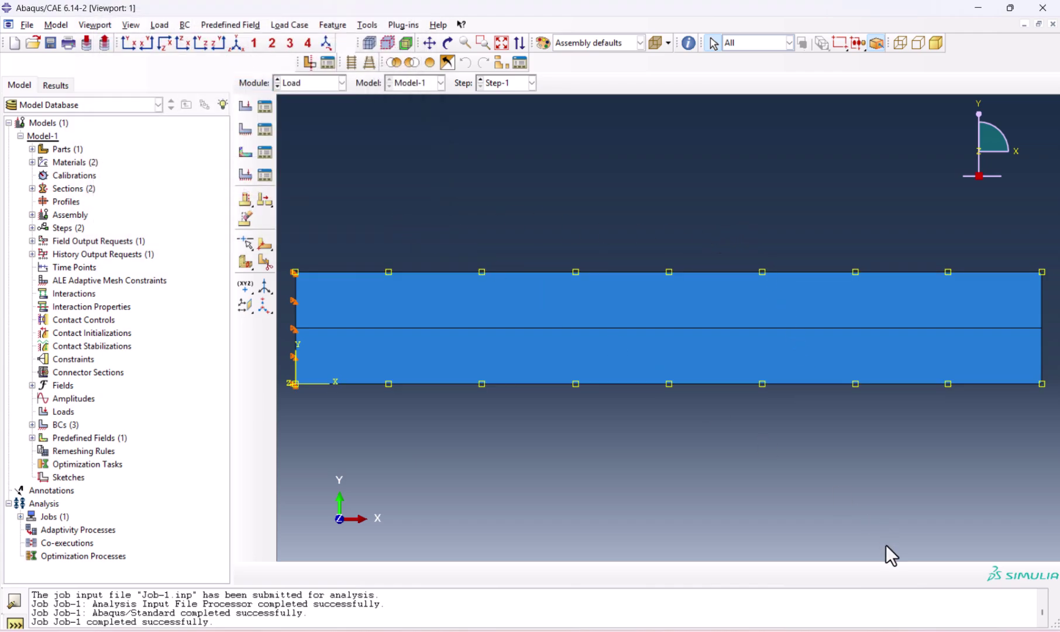
Step: Apply a smaller global seed size to the strip
click(290, 85)
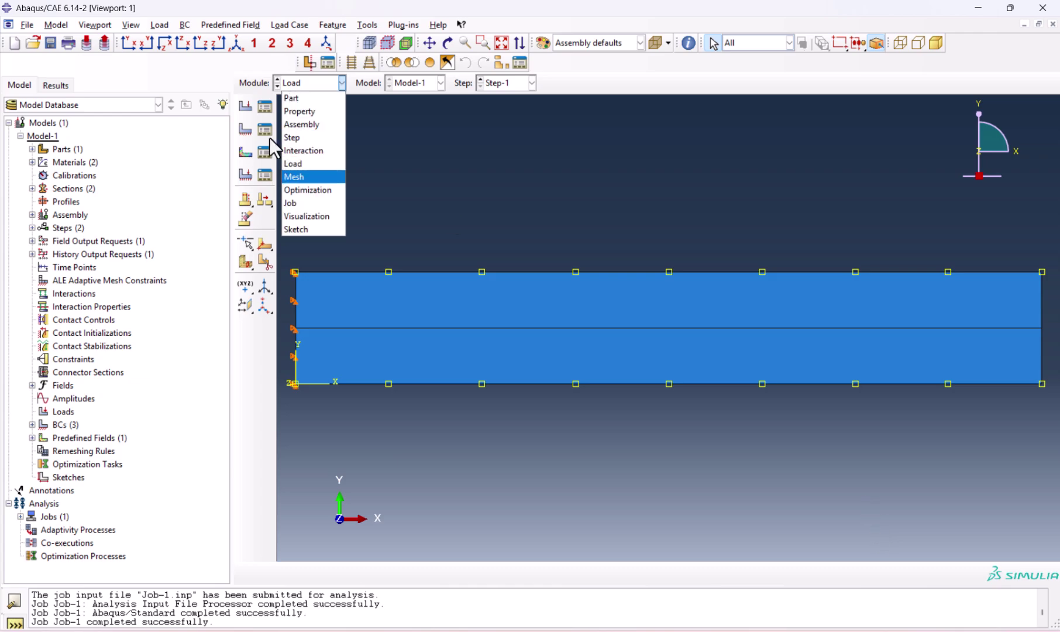
click(245, 114)
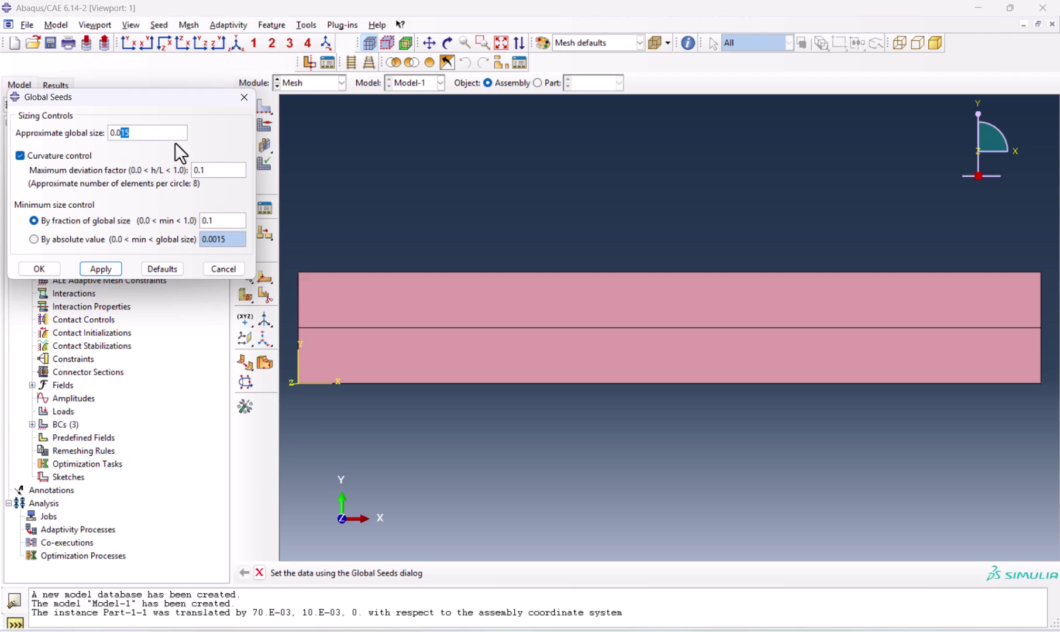
text(02)
click(38, 270)
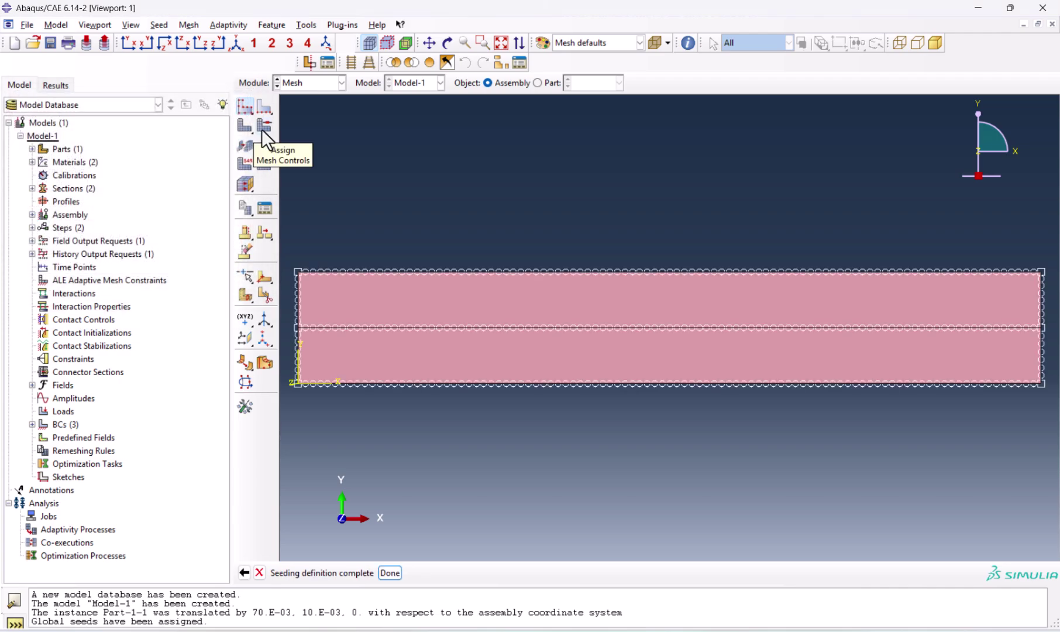
Step: Give both faces structured quad mesh controls and mesh the instance into 1500 elements
click(263, 126)
drag(361, 230, 536, 469)
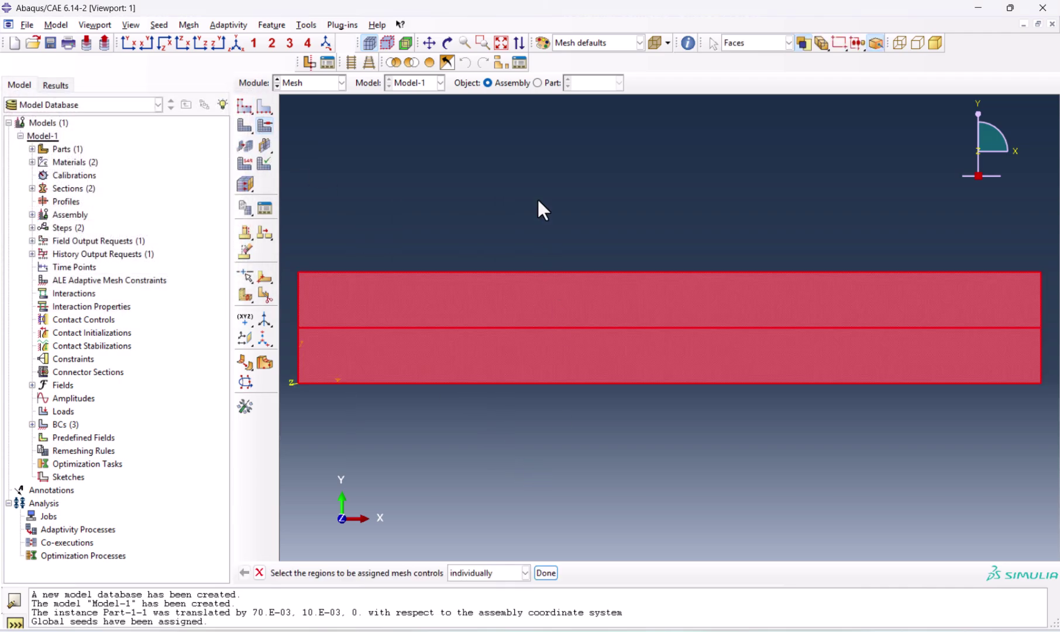
middle_click(536, 197)
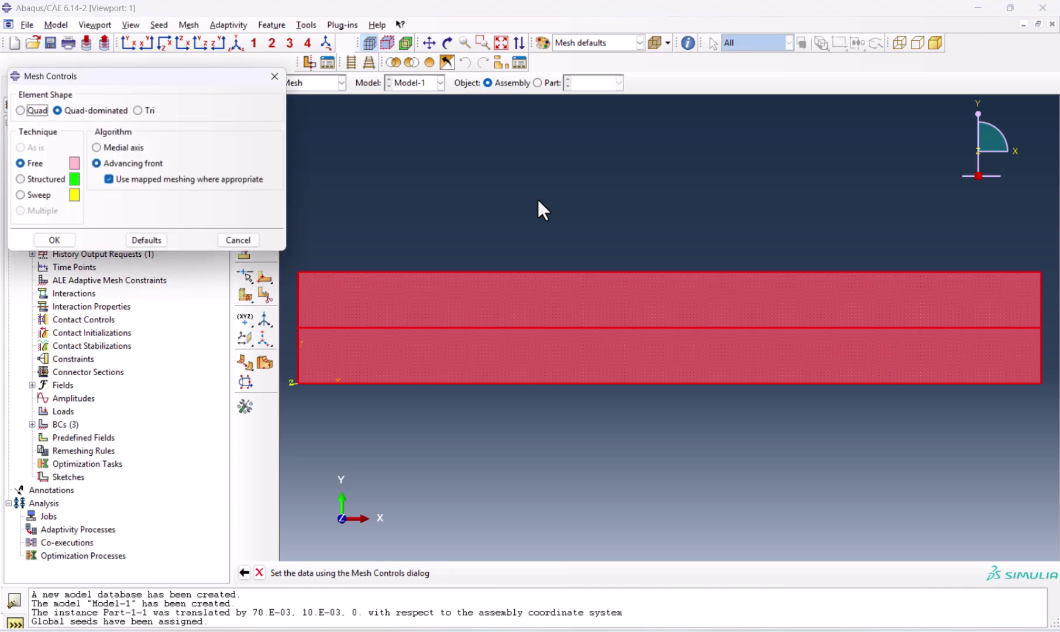
click(37, 111)
click(41, 179)
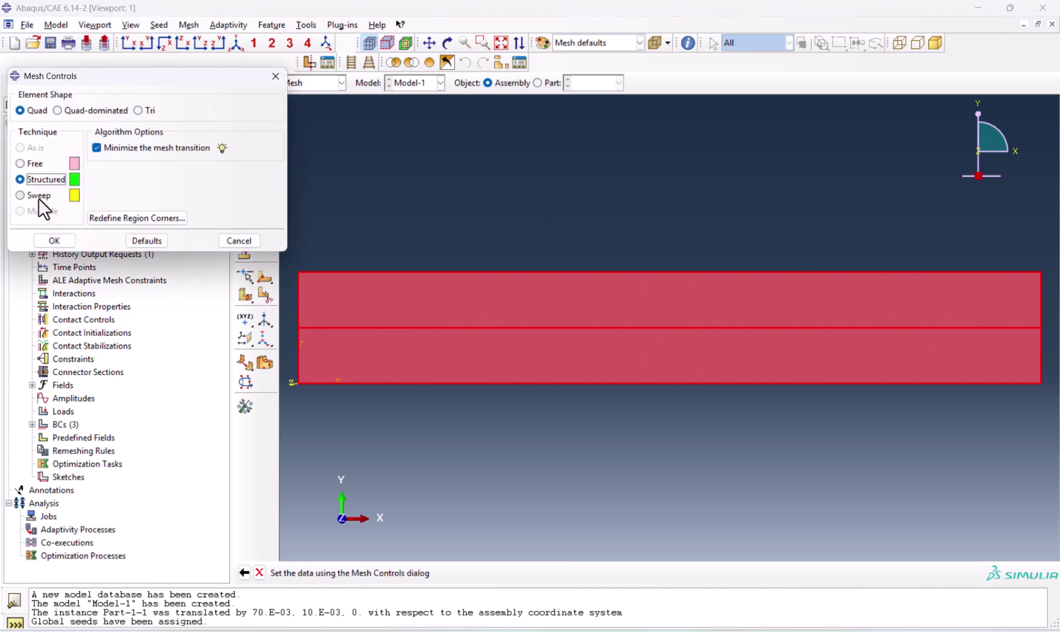
click(51, 241)
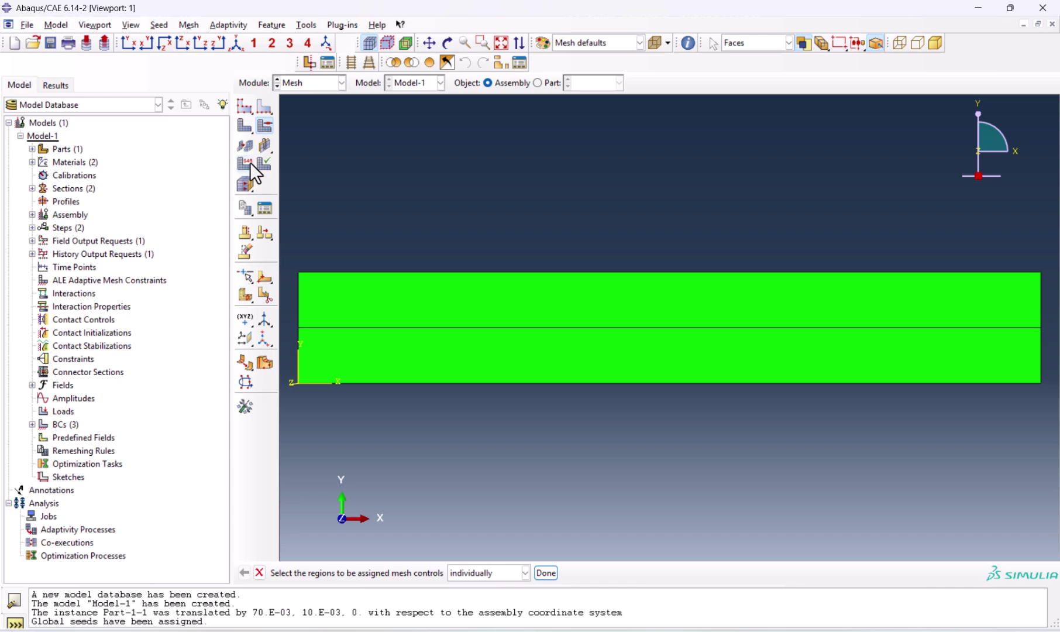
click(245, 129)
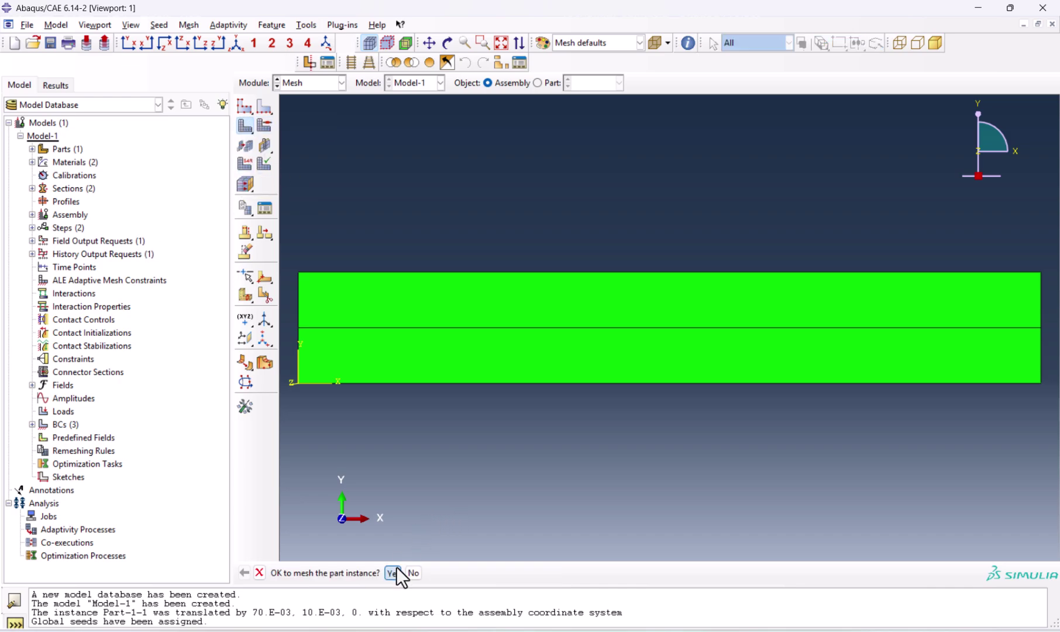
click(393, 573)
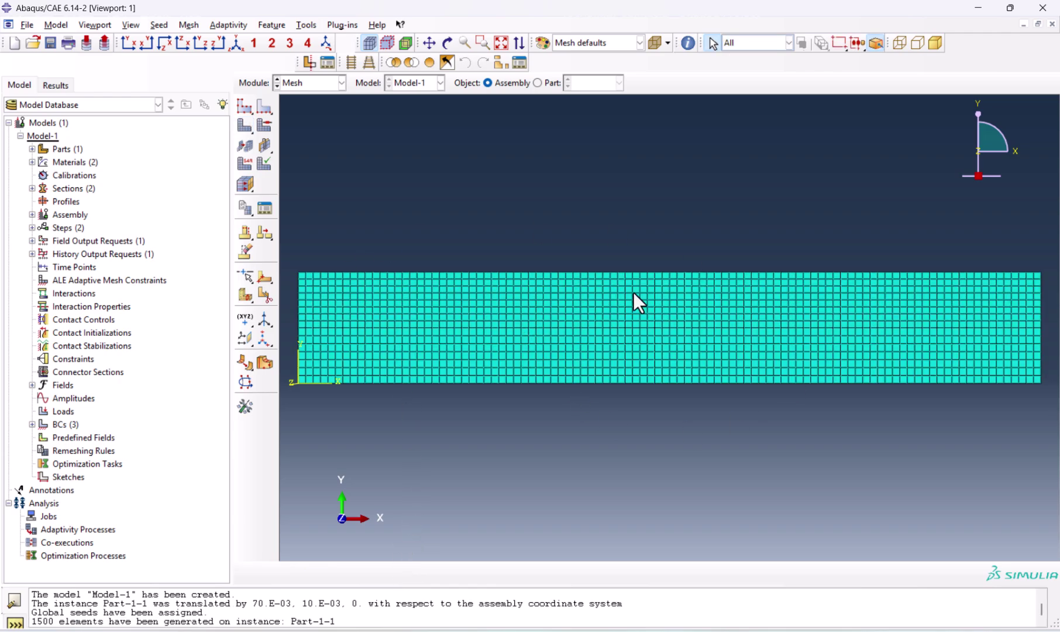
Step: Assign CPE4T coupled temperature-displacement plane strain elements to both strip layers
click(247, 167)
mouse_move(285, 202)
mouse_down()
mouse_move(334, 269)
mouse_move(1047, 538)
mouse_up()
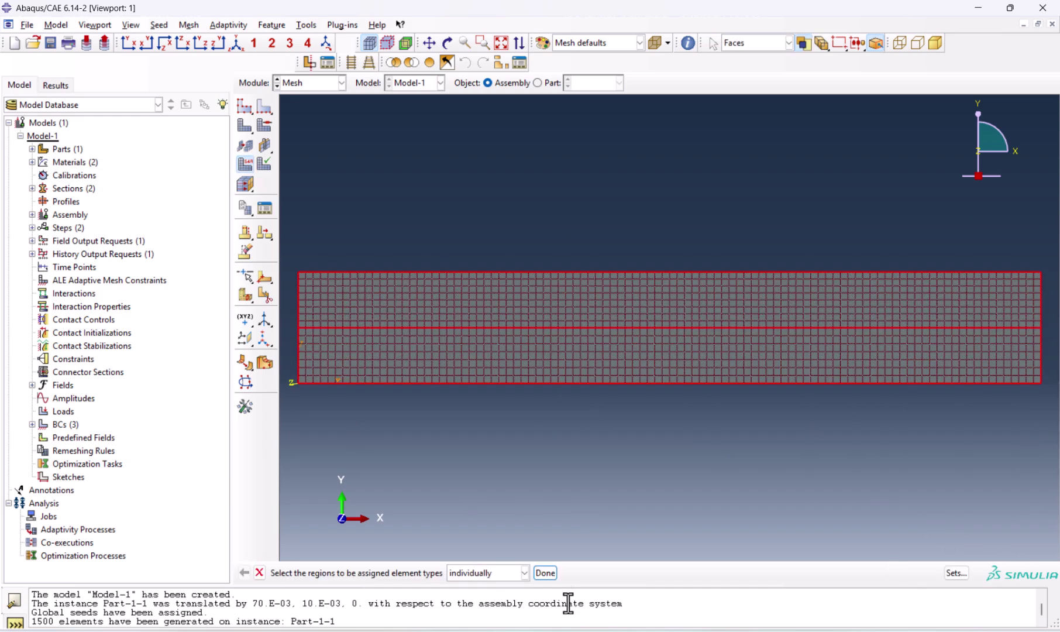
click(546, 574)
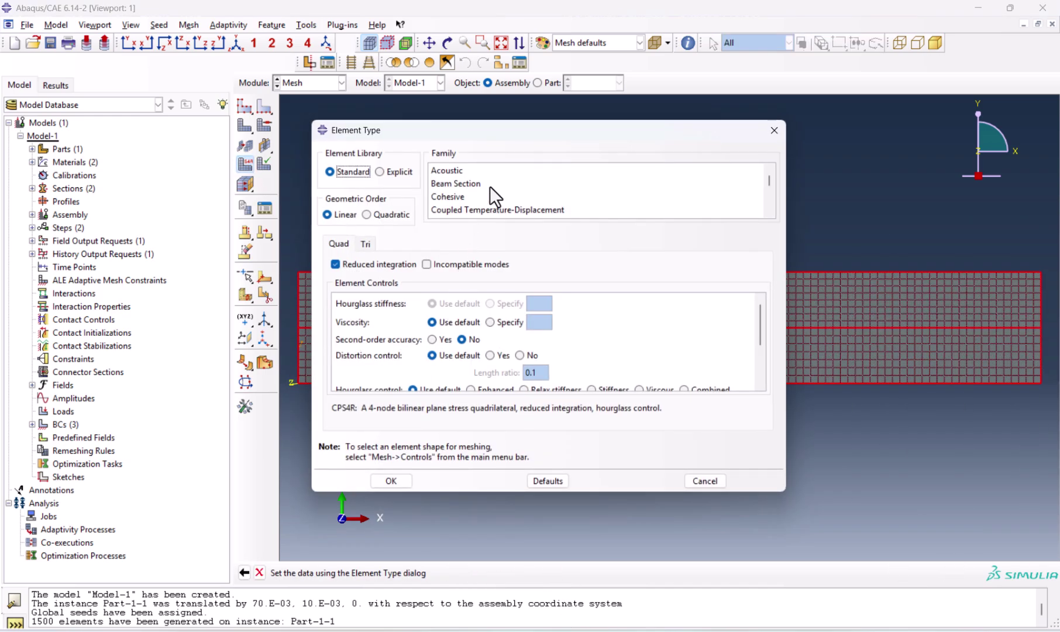
scroll(490, 187, down, 1)
click(488, 172)
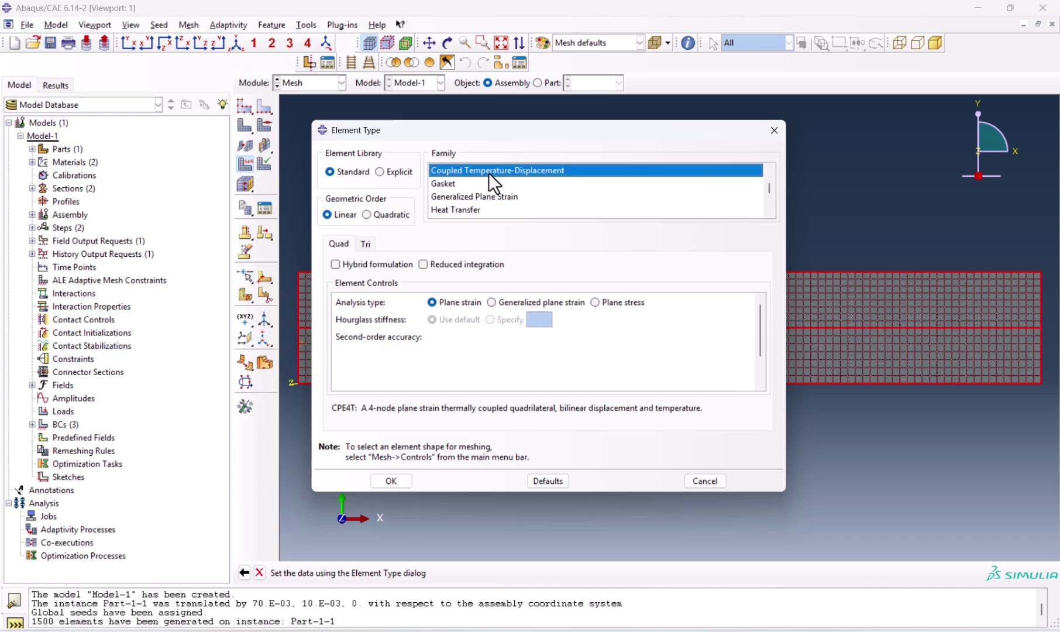
click(391, 481)
click(305, 82)
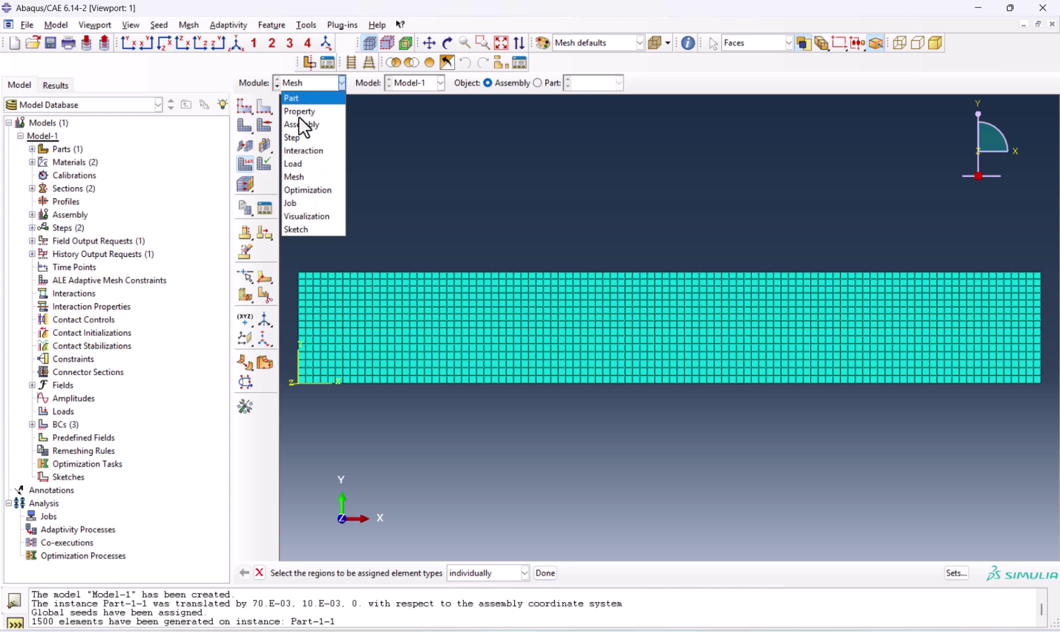
Step: Create the analysis job ThermalLoad with default settings
click(286, 203)
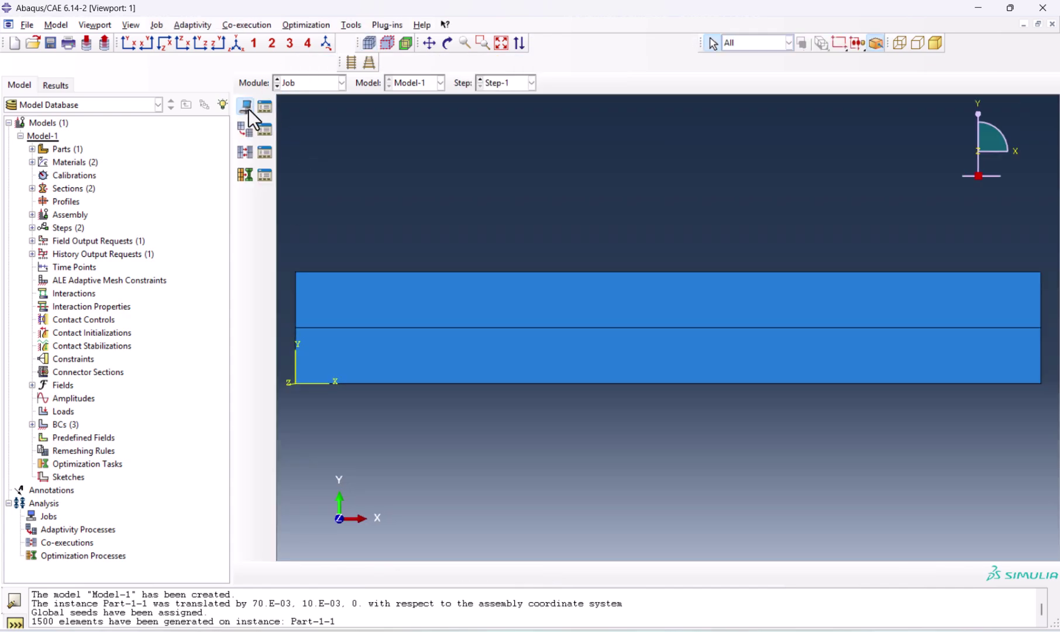
click(245, 106)
text(Ther)
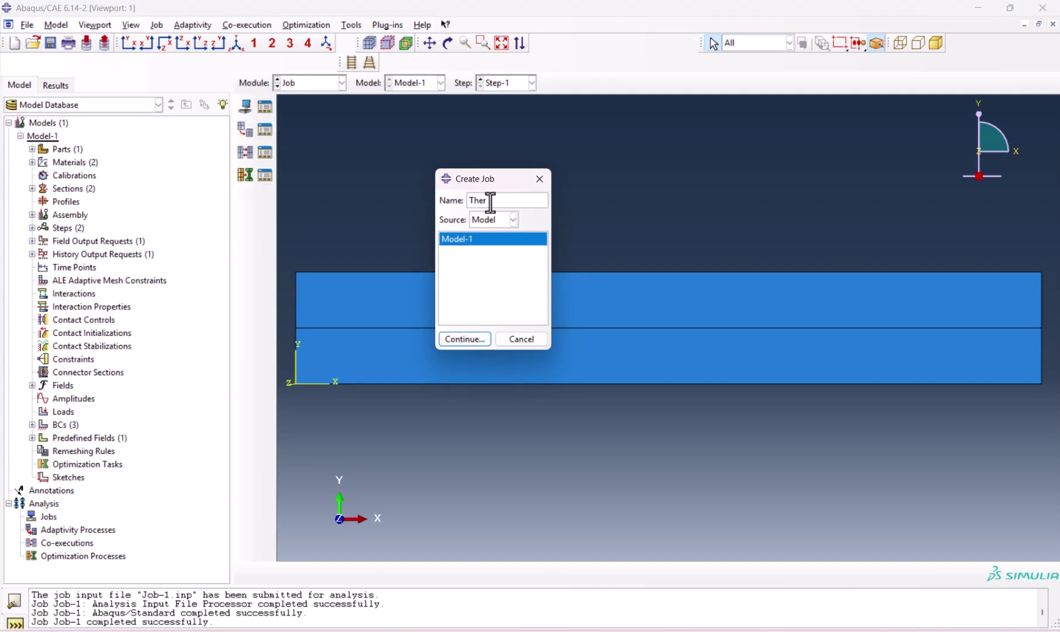
text(malLoad)
click(464, 339)
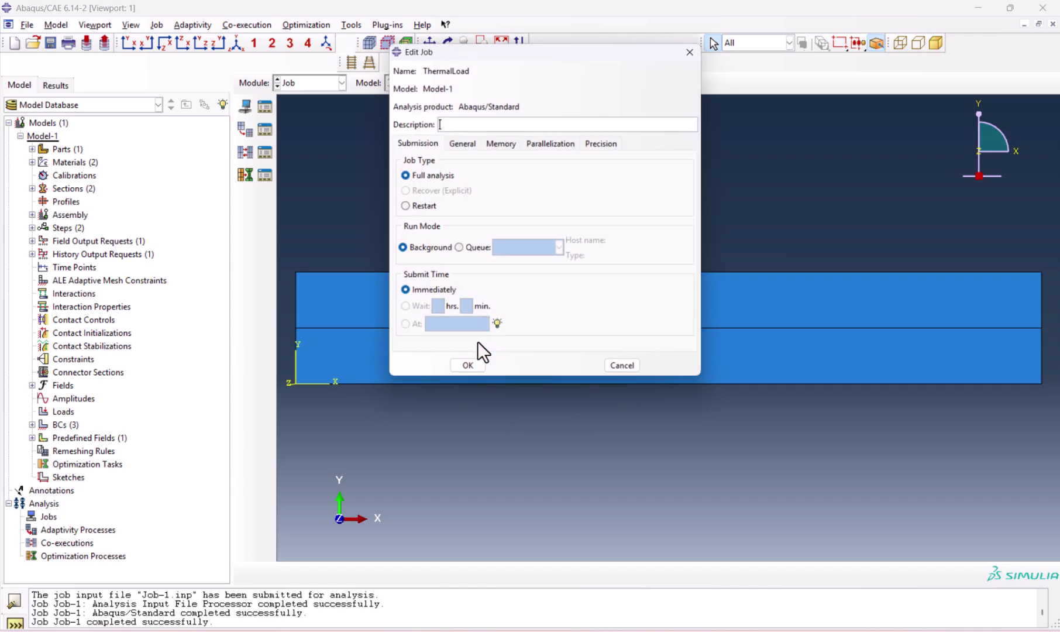
click(466, 375)
Step: Submit and monitor ThermalLoad, then open its results
click(266, 105)
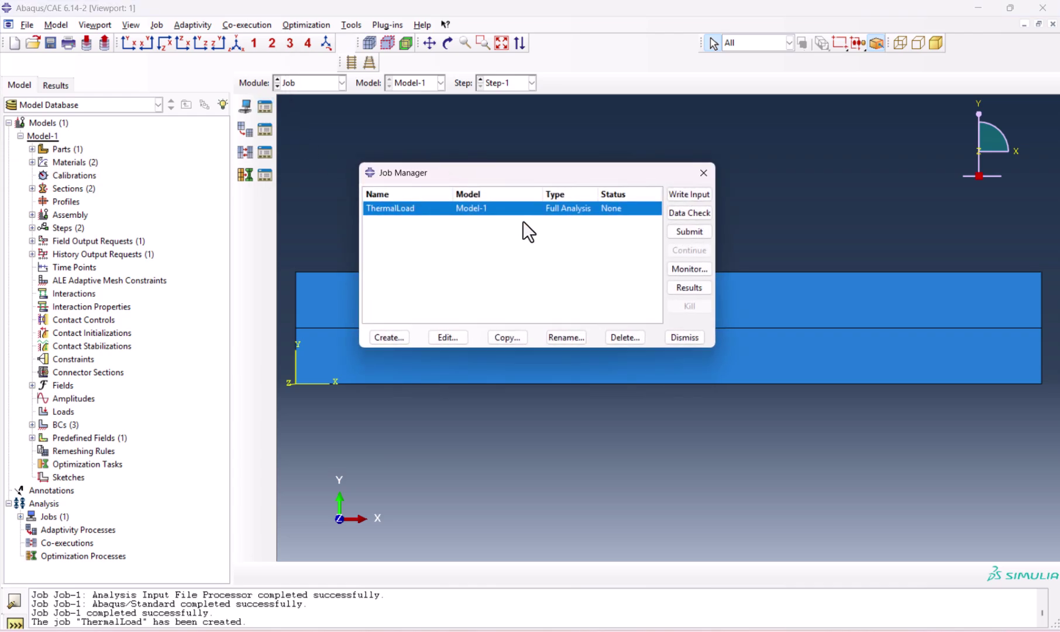
click(684, 233)
click(694, 271)
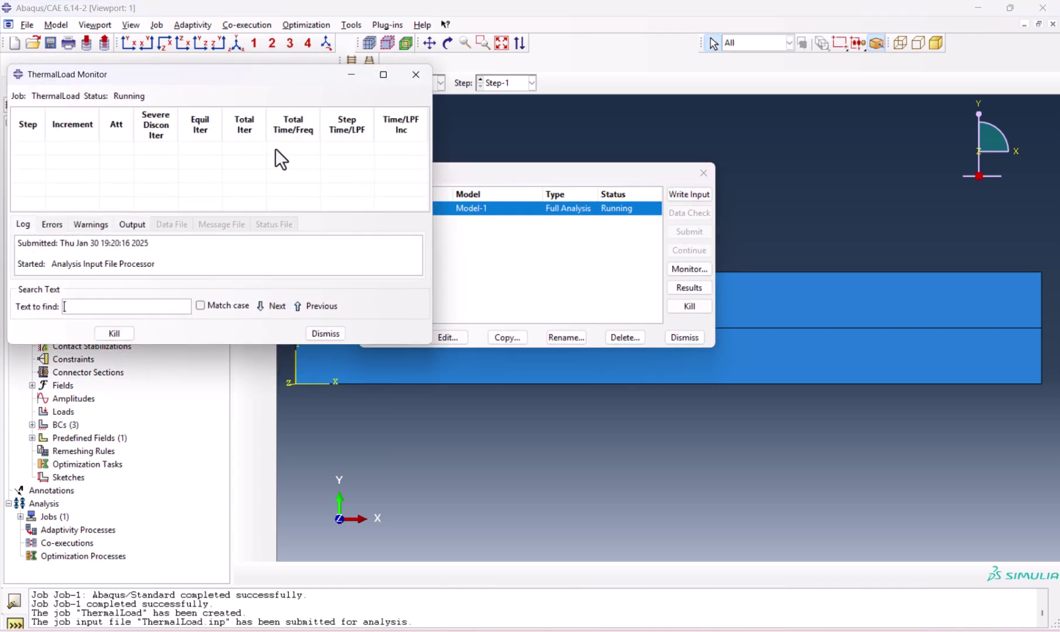
click(327, 334)
click(696, 288)
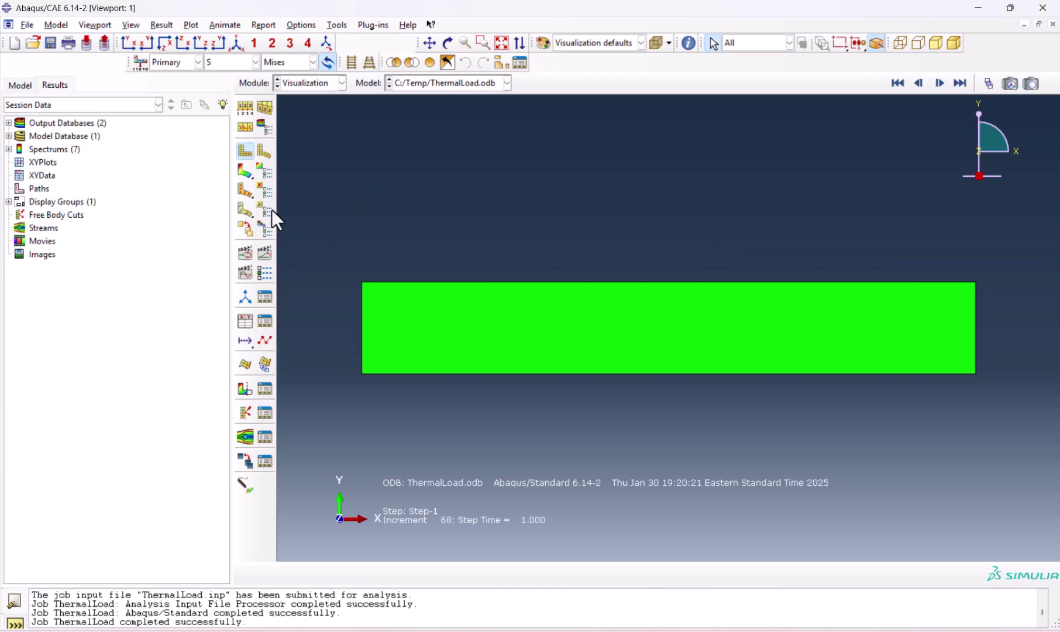
Step: Plot contours on the deformed strip, showing only feature edges
click(244, 171)
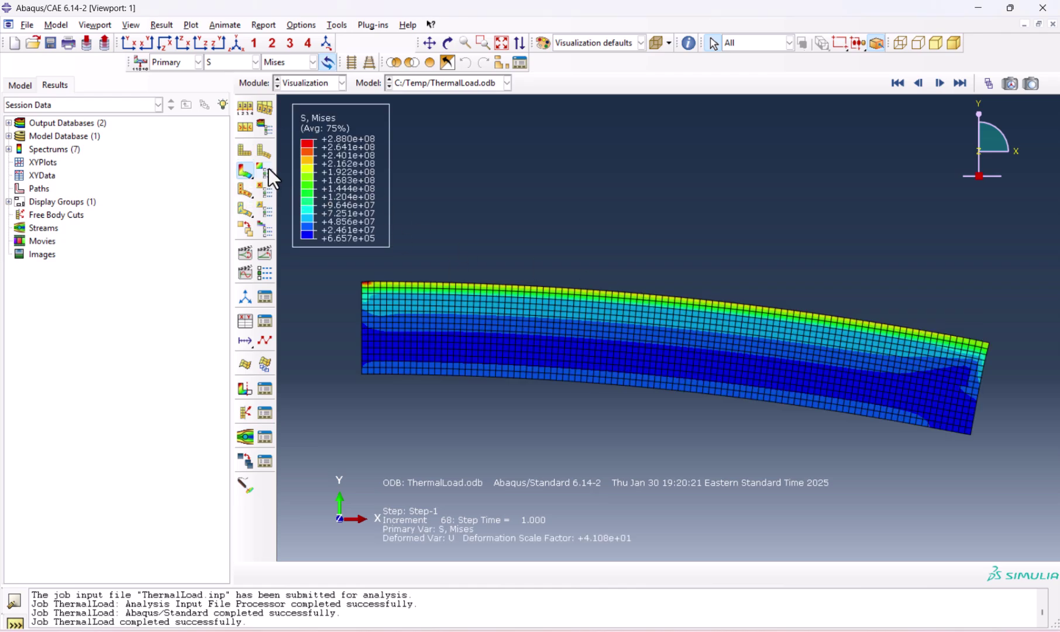
click(290, 24)
click(312, 38)
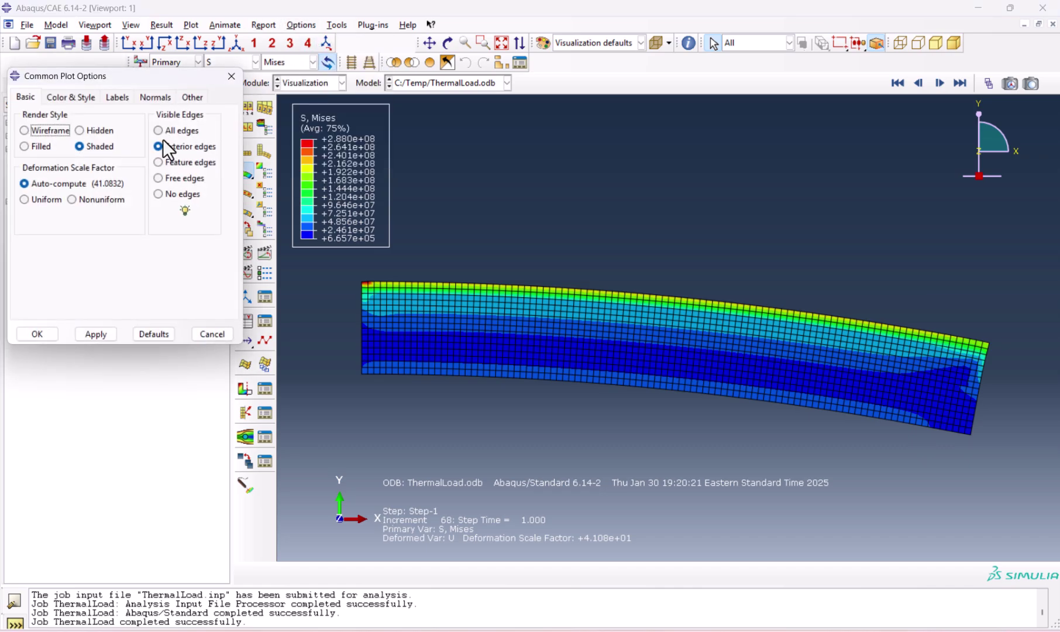
click(165, 163)
click(38, 333)
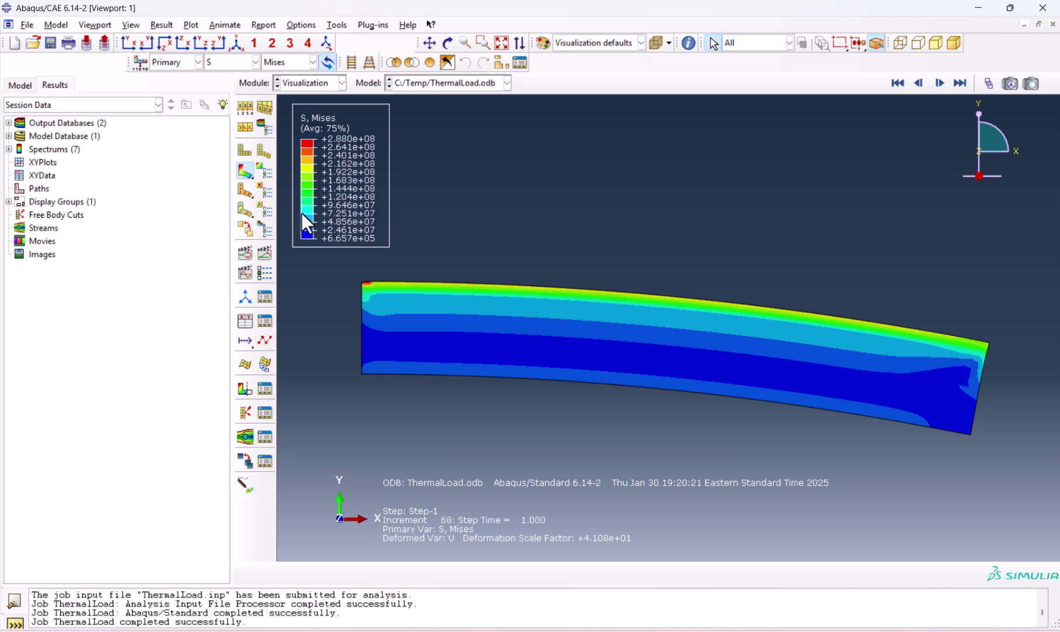
Step: Switch the contours to displacement U, then back to Mises stress S
click(243, 62)
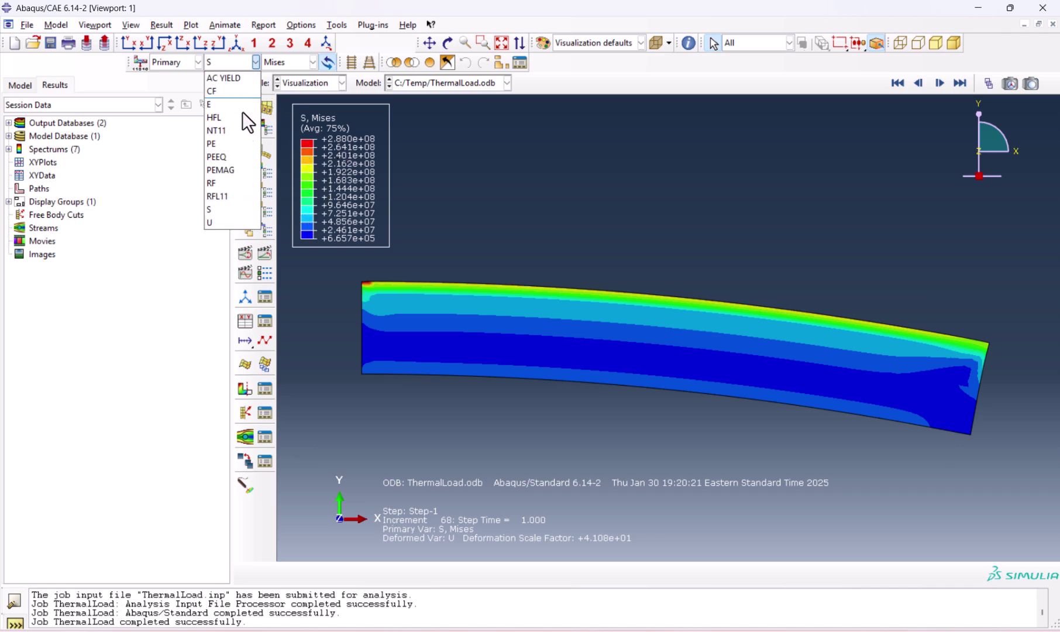
click(215, 217)
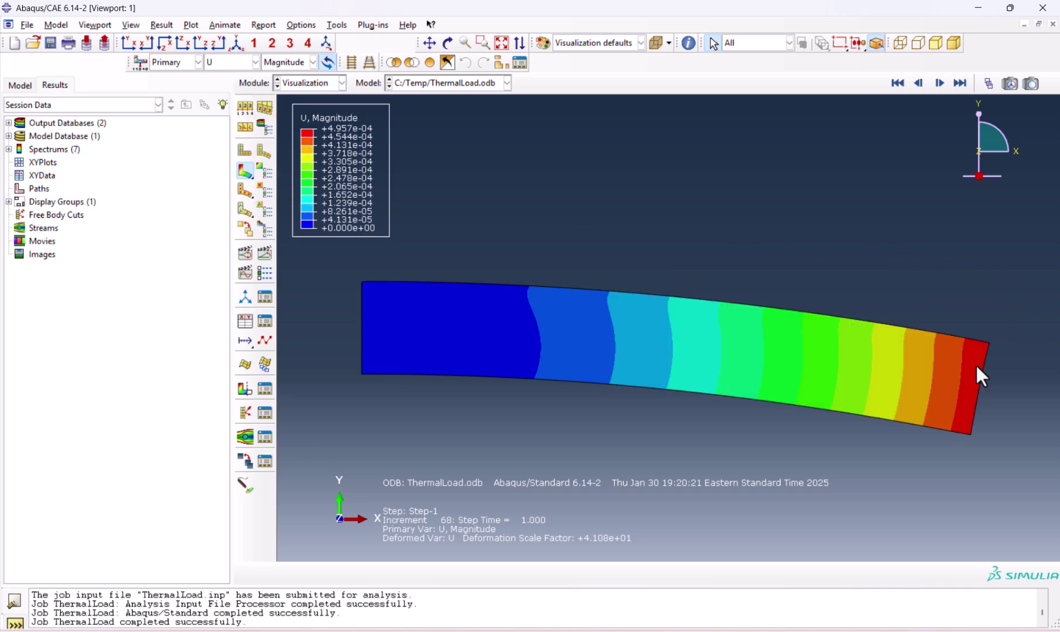
click(221, 63)
click(219, 209)
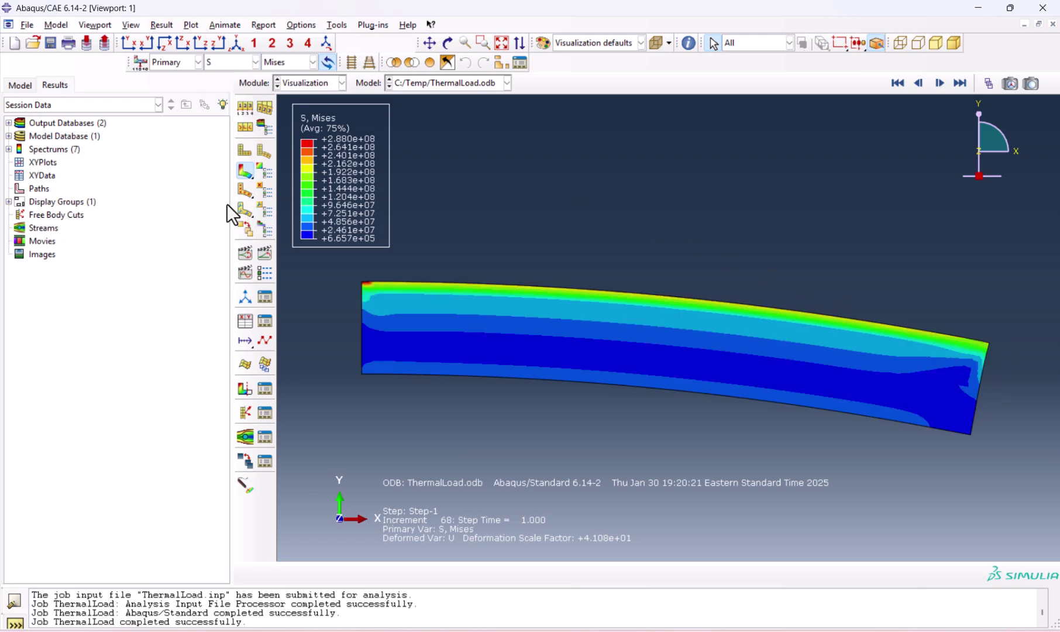
scroll(352, 292, down, 2)
scroll(363, 292, down, 1)
scroll(371, 286, down, 2)
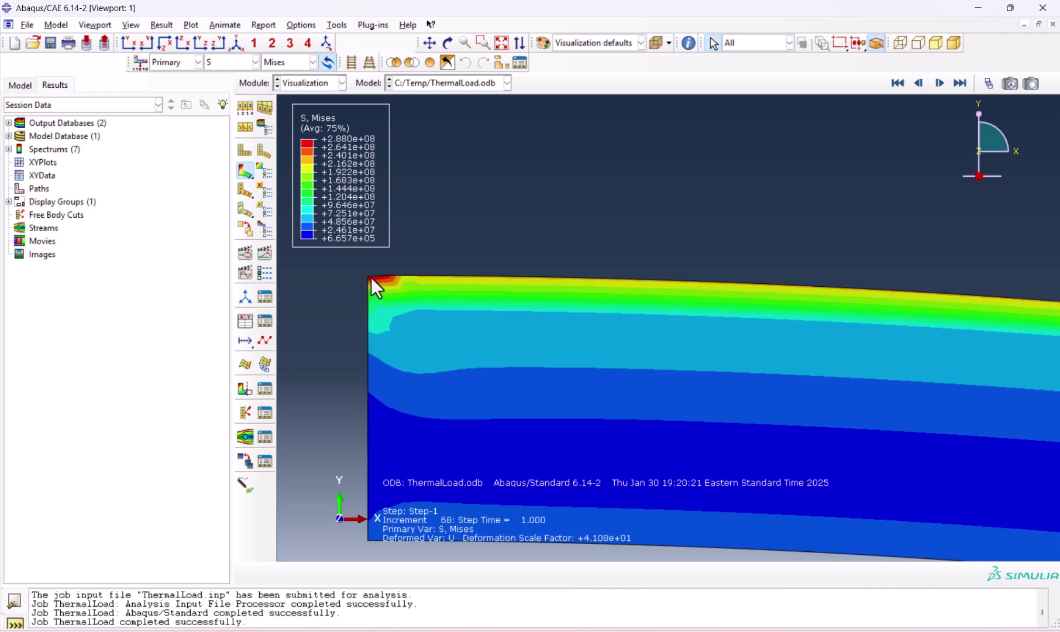
scroll(369, 288, down, 2)
scroll(368, 279, up, 1)
scroll(362, 279, up, 1)
scroll(362, 278, up, 2)
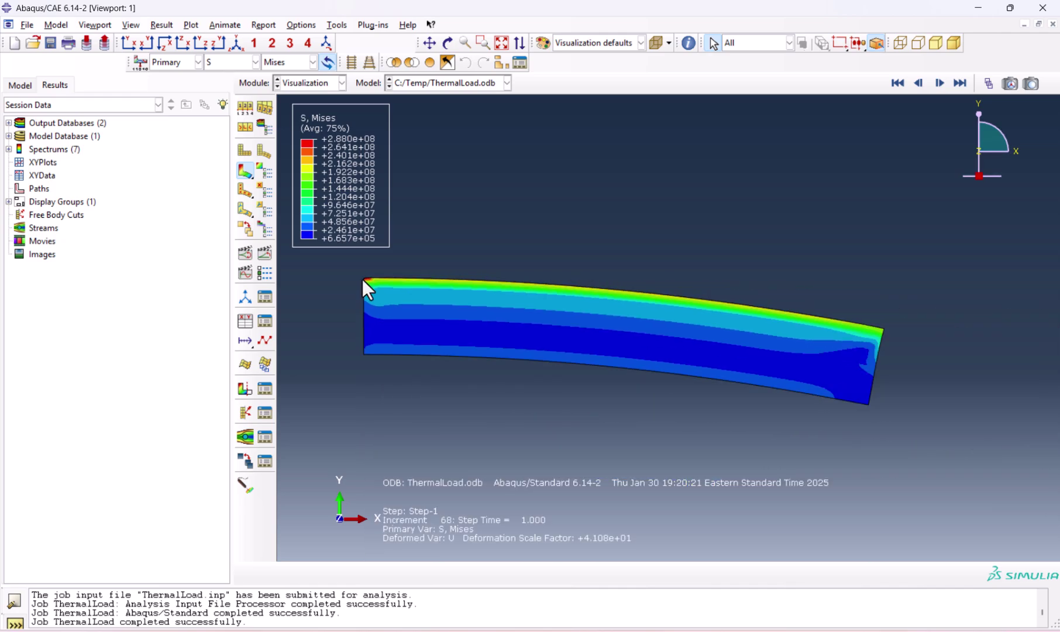
scroll(362, 280, up, 1)
scroll(359, 322, down, 2)
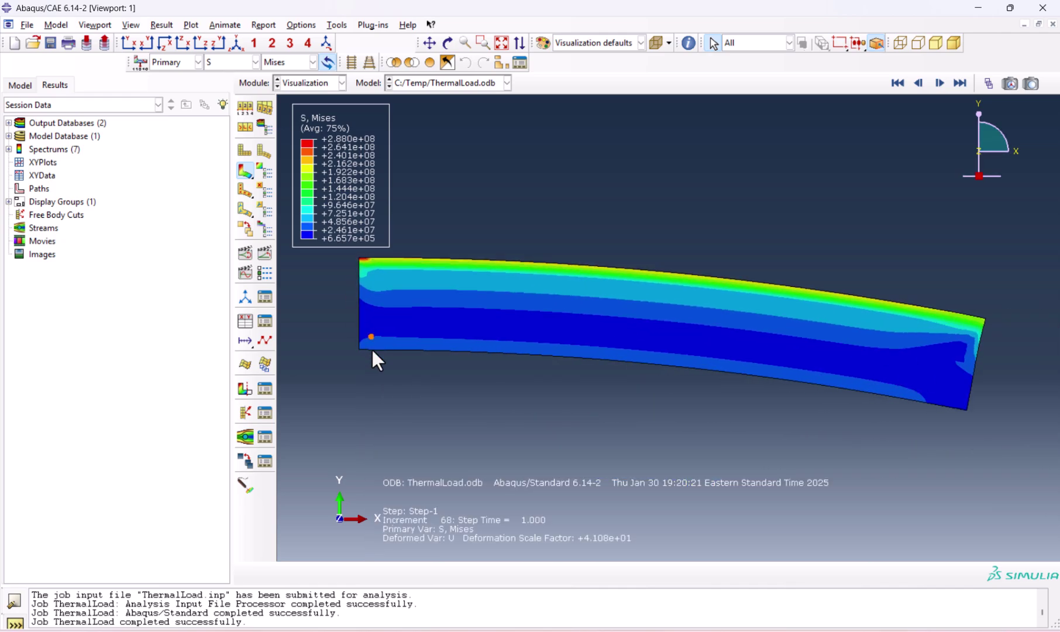
Step: Play a slightly faster time-history animation, stop it, and overlay the undeformed shape
click(265, 272)
drag(126, 207, 132, 207)
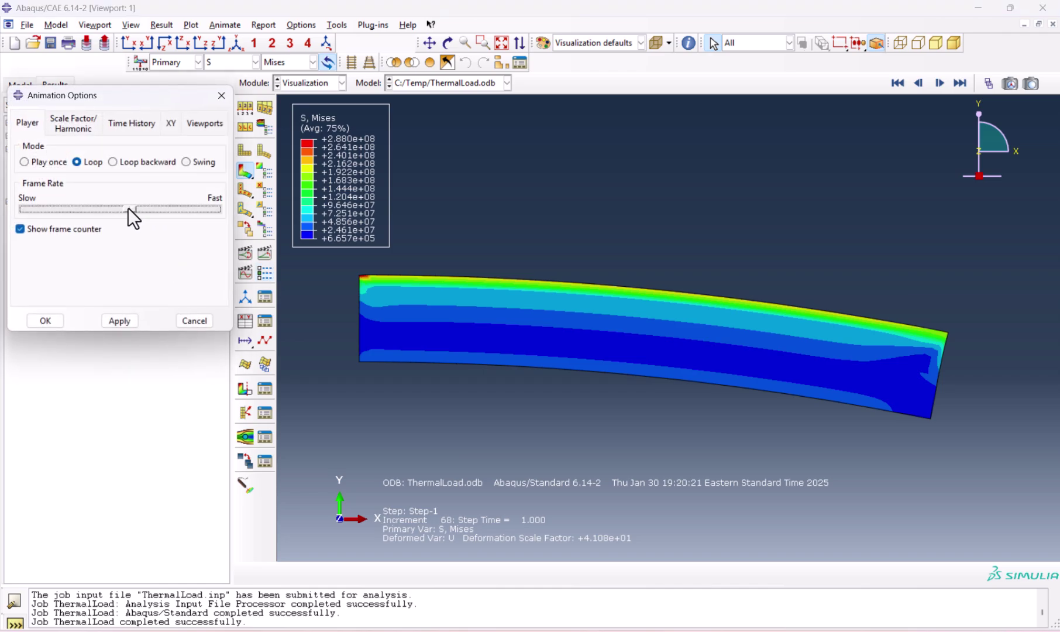
click(46, 321)
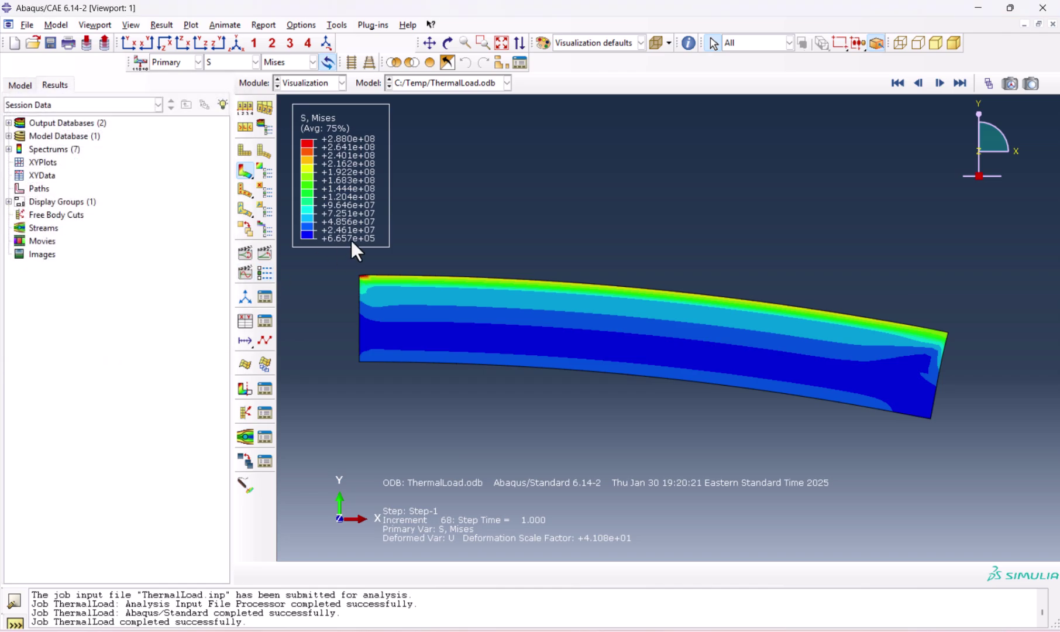
click(270, 254)
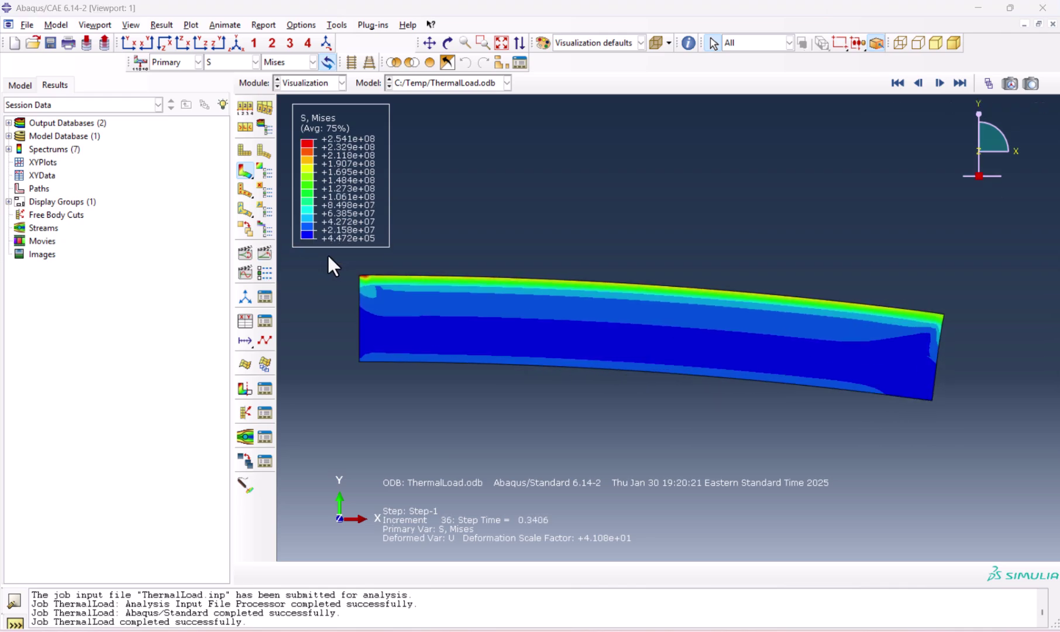
click(246, 229)
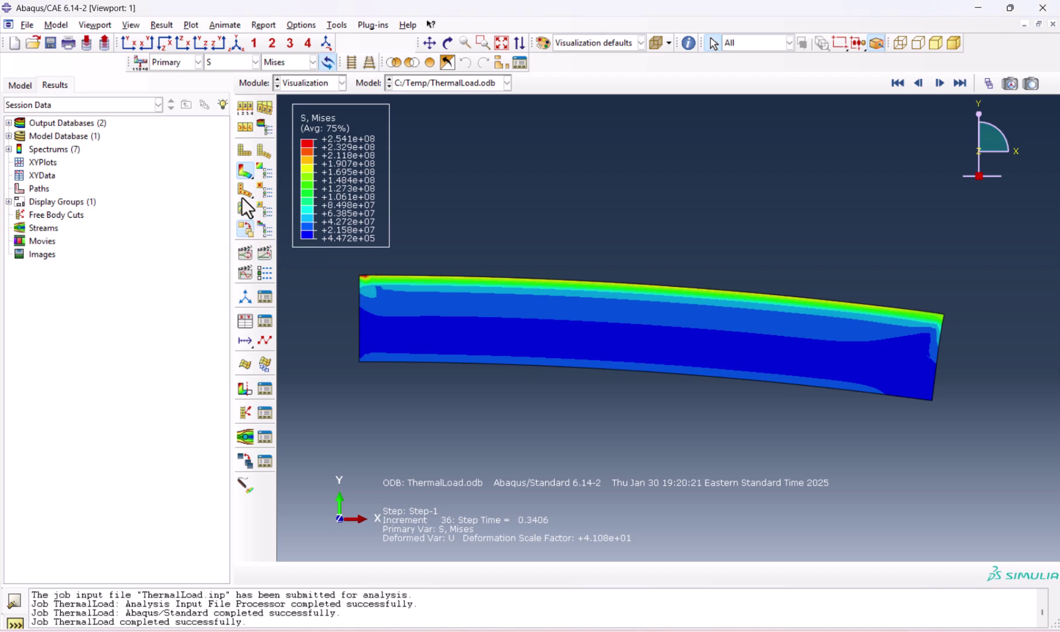
click(245, 152)
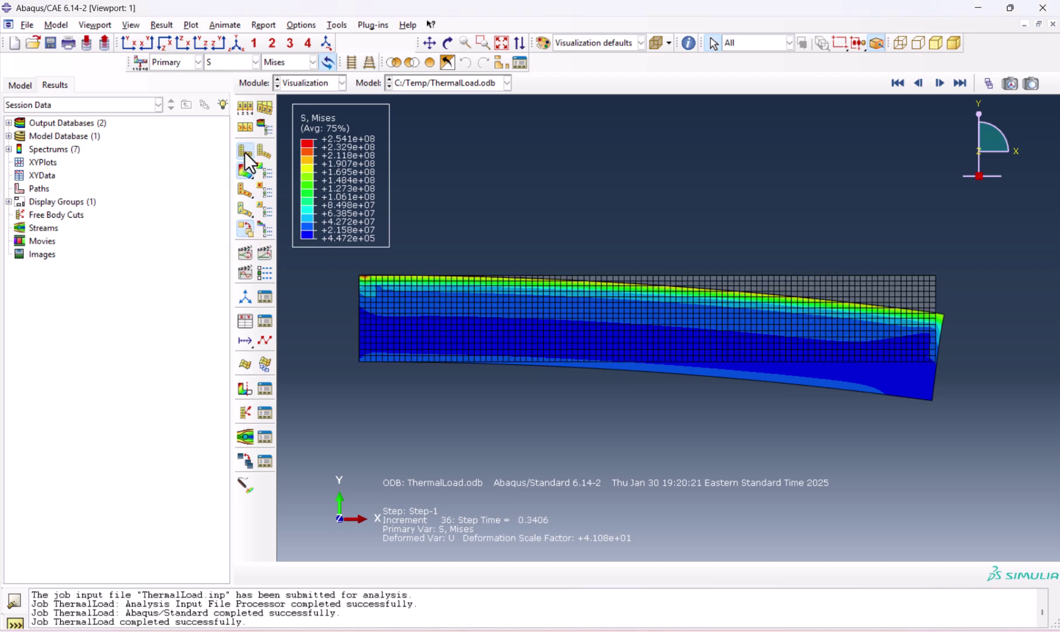